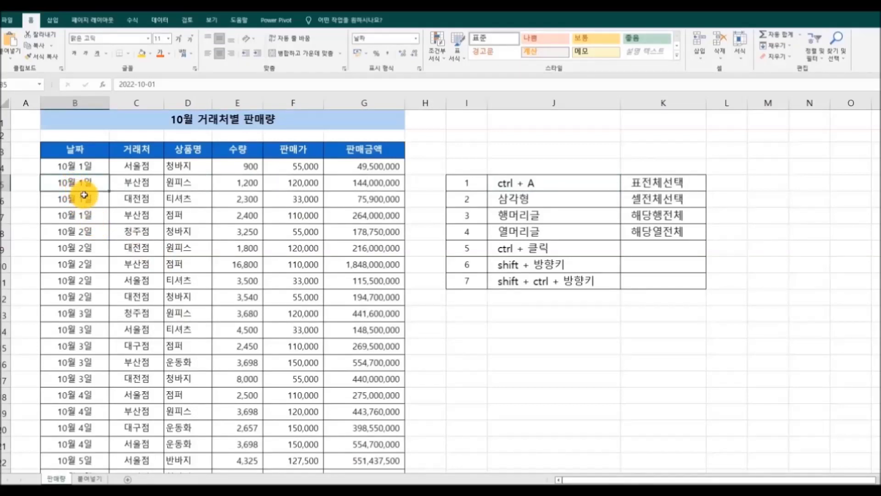
# Step: Select the entire 10월 sales table and the whole worksheet in turn, and clear the selection
pyautogui.hotkey('ctrl', 'a')
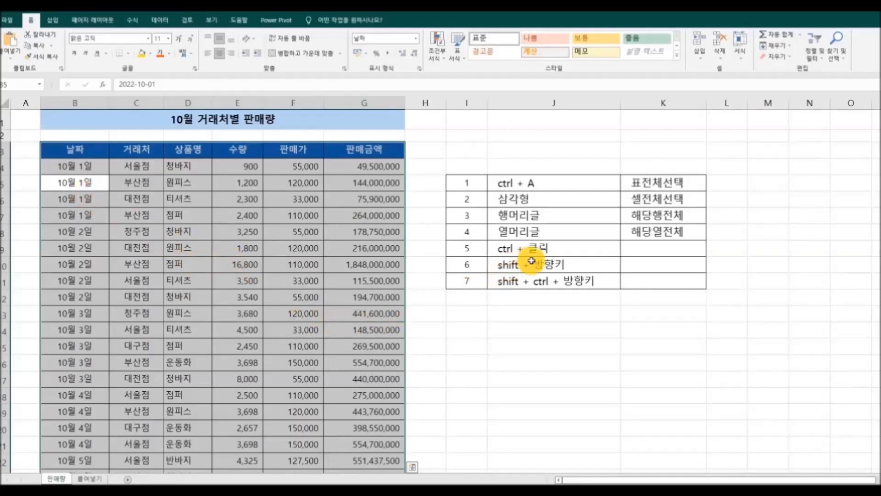
pyautogui.click(505, 199)
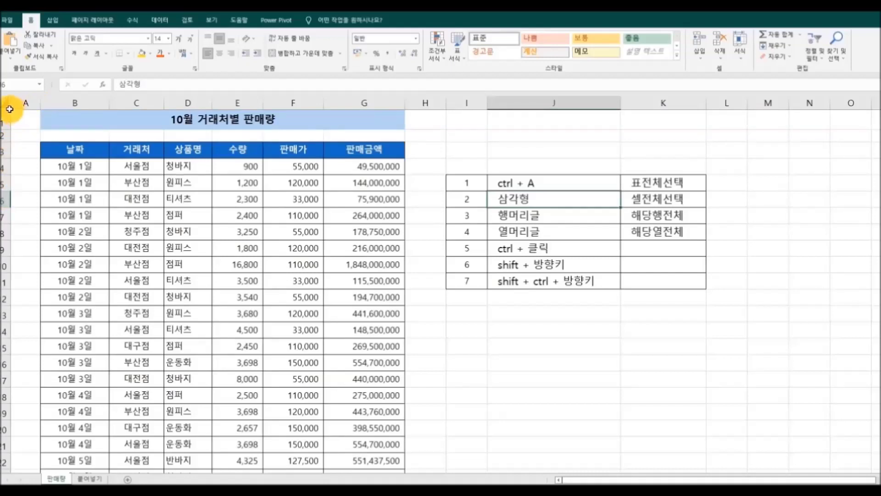
pyautogui.click(7, 106)
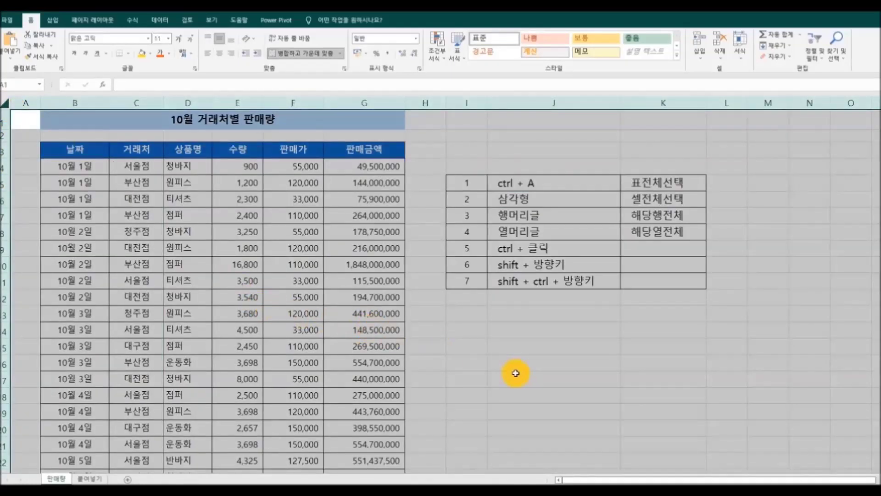
pyautogui.click(525, 341)
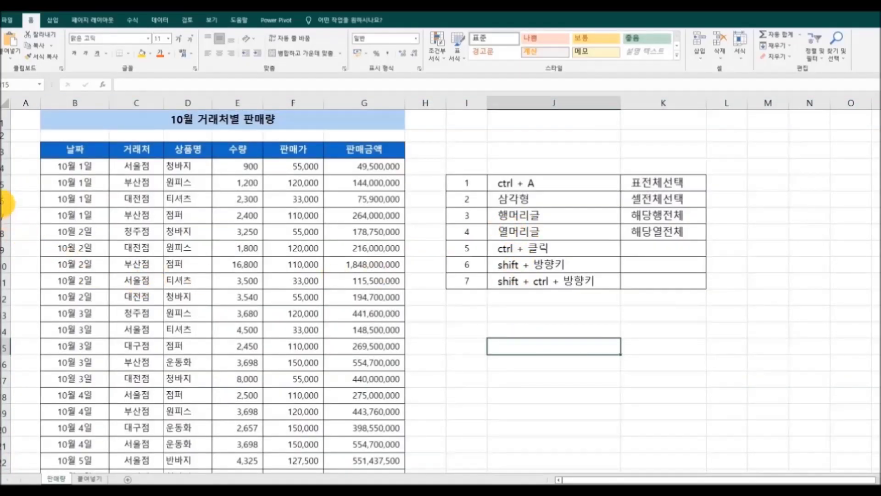
# Step: Select entire rows individually up to row 12, add rows 8, 5 and 3 to the selection, and clear it
pyautogui.click(3, 200)
pyautogui.click(2, 232)
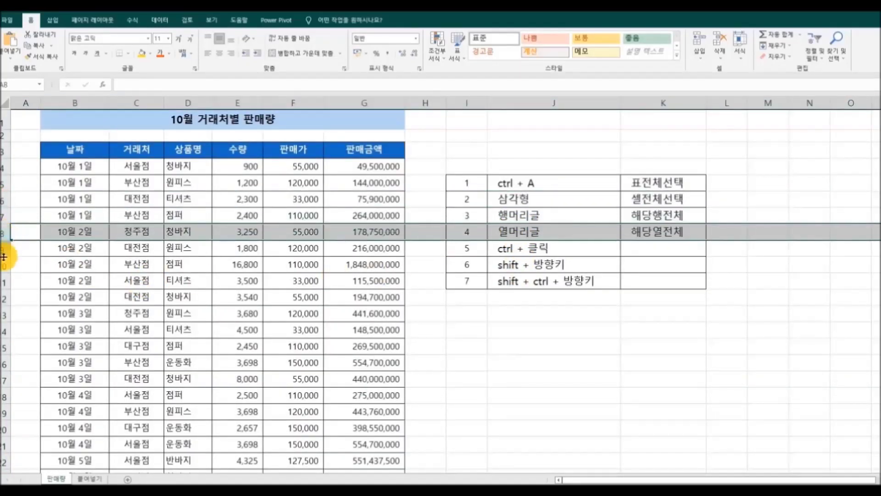
pyautogui.click(5, 297)
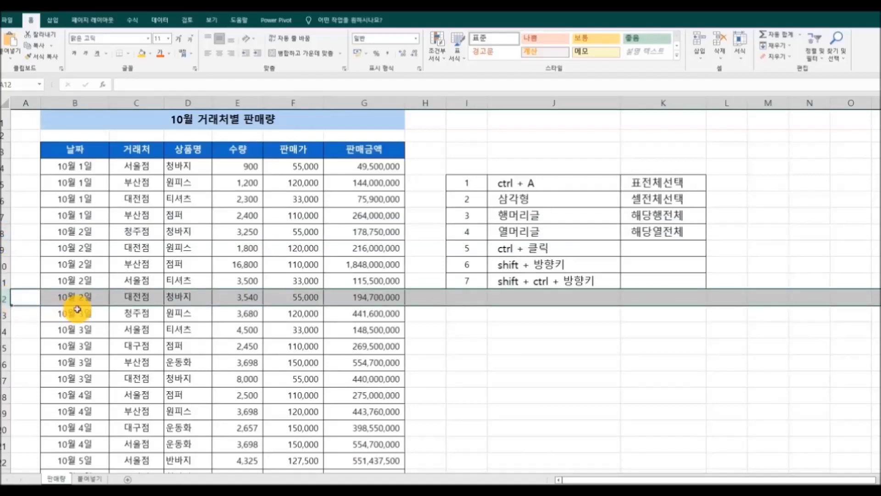
pyautogui.keyDown('ctrl'); pyautogui.click(5, 230); pyautogui.keyUp('ctrl')
pyautogui.keyDown('ctrl'); pyautogui.click(5, 182); pyautogui.keyUp('ctrl')
pyautogui.keyDown('ctrl'); pyautogui.click(5, 149); pyautogui.keyUp('ctrl')
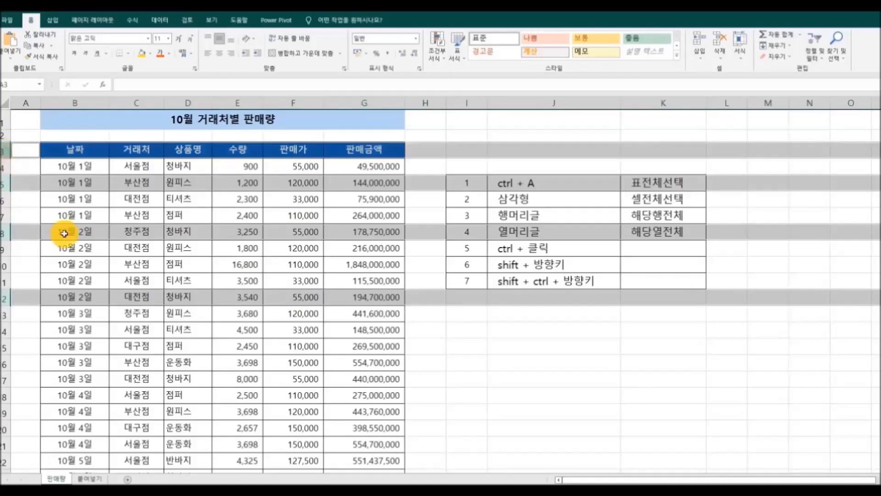
pyautogui.click(485, 389)
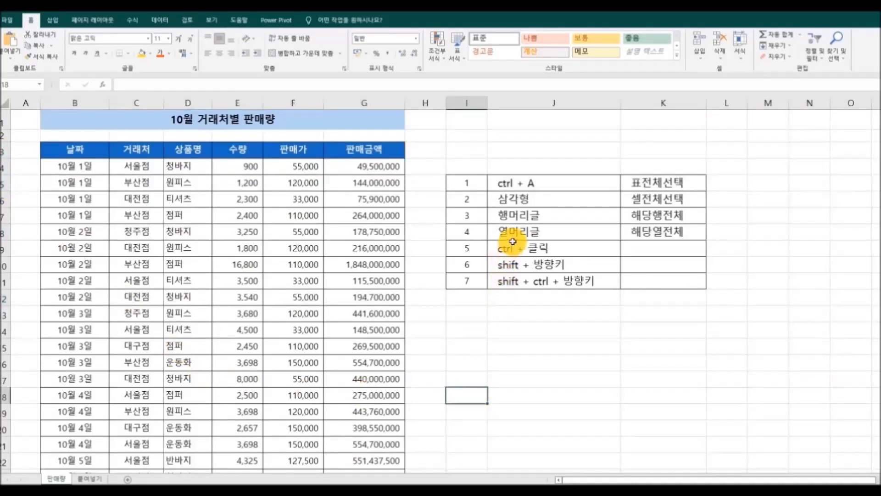
# Step: Select columns C, E and G individually, combine all three into one non-adjacent selection, and clear it
pyautogui.click(135, 103)
pyautogui.click(241, 103)
pyautogui.click(365, 103)
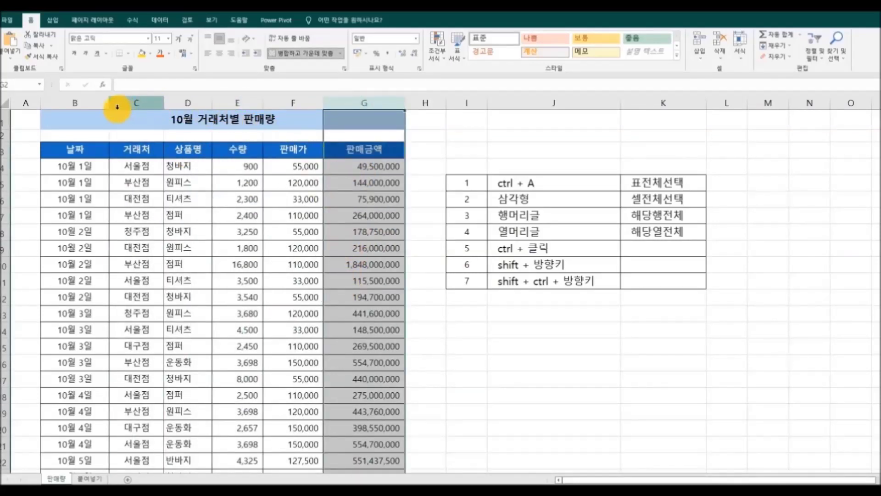
pyautogui.keyDown('ctrl'); pyautogui.click(128, 102); pyautogui.keyUp('ctrl')
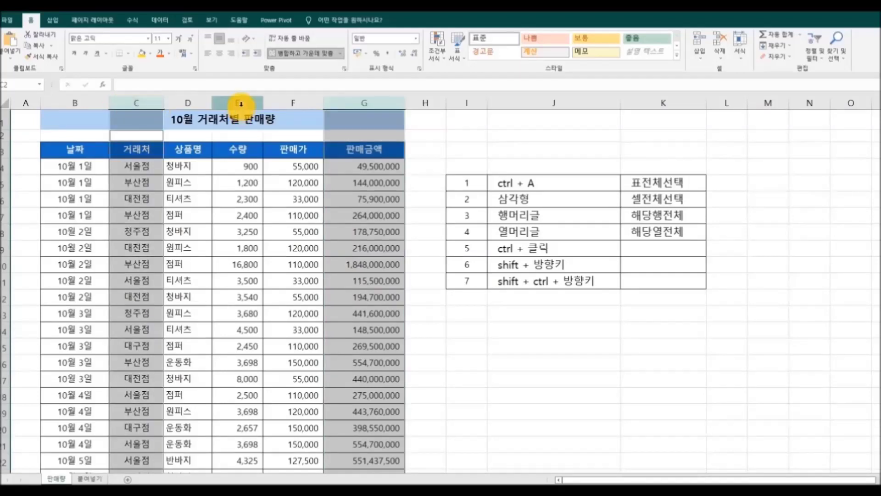
pyautogui.keyDown('ctrl'); pyautogui.click(241, 104); pyautogui.keyUp('ctrl')
pyautogui.click(497, 335)
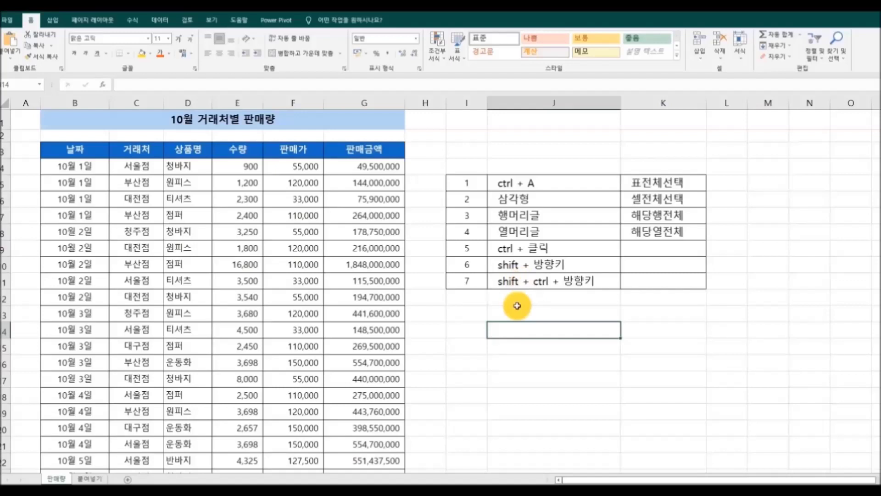
# Step: Select the non-adjacent cells B8, D8, E10, F12, F14, D15 and C16 together, and clear the selection
pyautogui.click(99, 239)
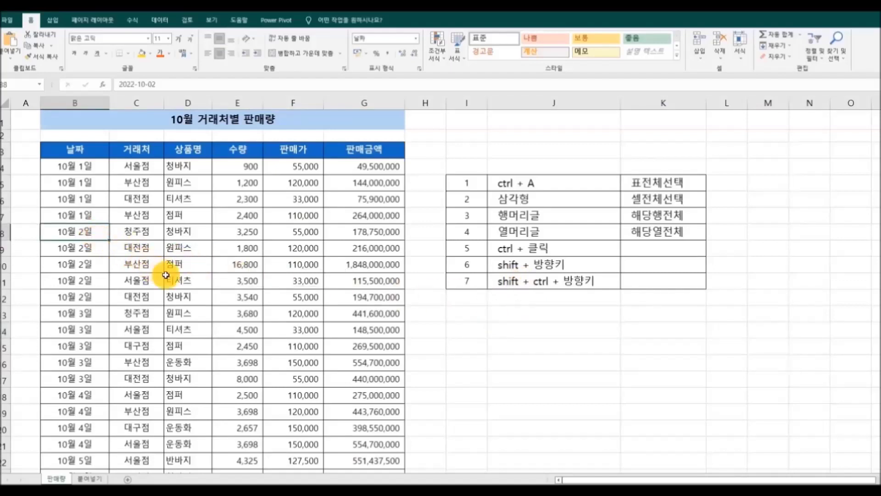
pyautogui.keyDown('ctrl'); pyautogui.click(197, 234); pyautogui.keyUp('ctrl')
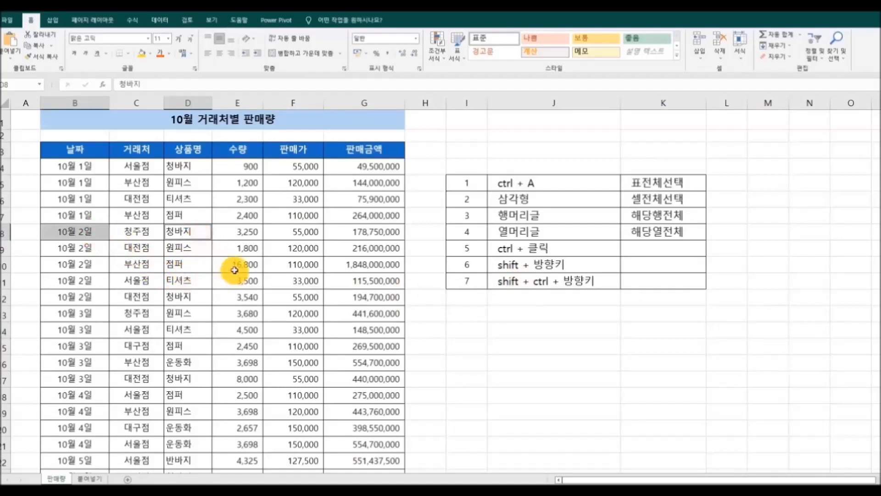
pyautogui.keyDown('ctrl'); pyautogui.click(233, 267); pyautogui.keyUp('ctrl')
pyautogui.keyDown('ctrl'); pyautogui.click(283, 297); pyautogui.keyUp('ctrl')
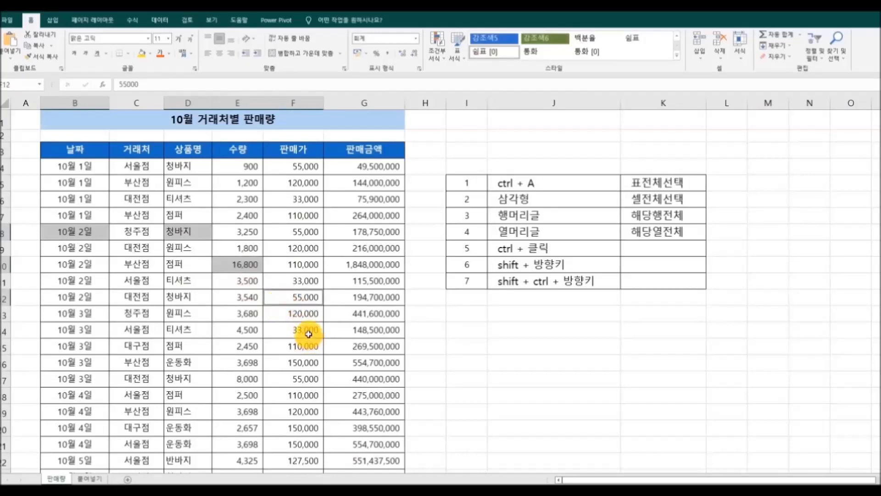
pyautogui.keyDown('ctrl'); pyautogui.click(308, 334); pyautogui.keyUp('ctrl')
pyautogui.keyDown('ctrl'); pyautogui.click(192, 347); pyautogui.keyUp('ctrl')
pyautogui.keyDown('ctrl'); pyautogui.click(136, 362); pyautogui.keyUp('ctrl')
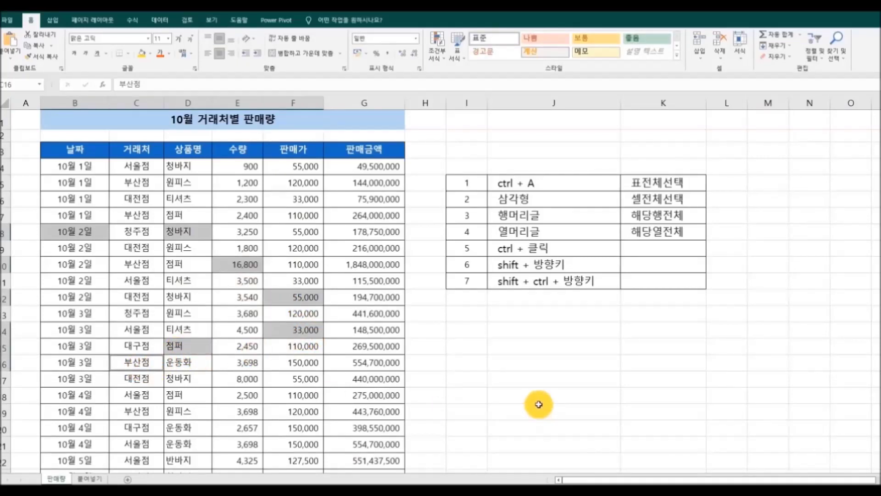
pyautogui.click(539, 404)
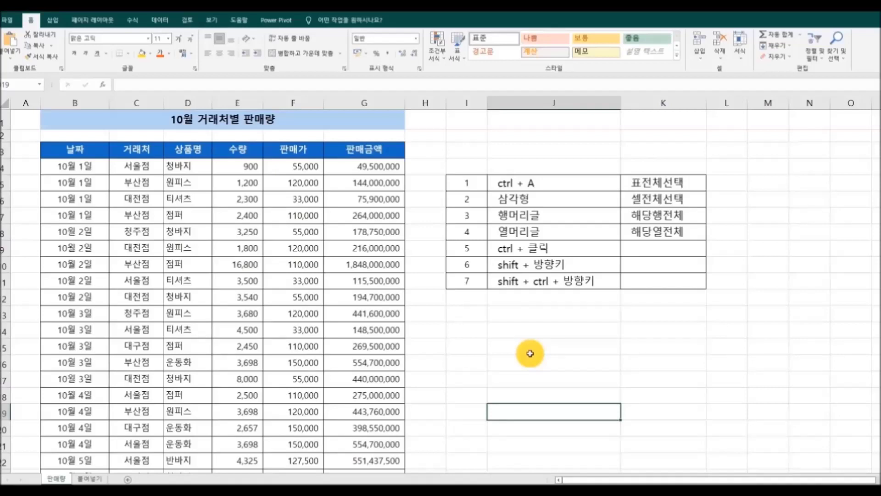
# Step: Extend the selection cell by cell from B10 to cover B10:F18, and clear it
pyautogui.click(88, 262)
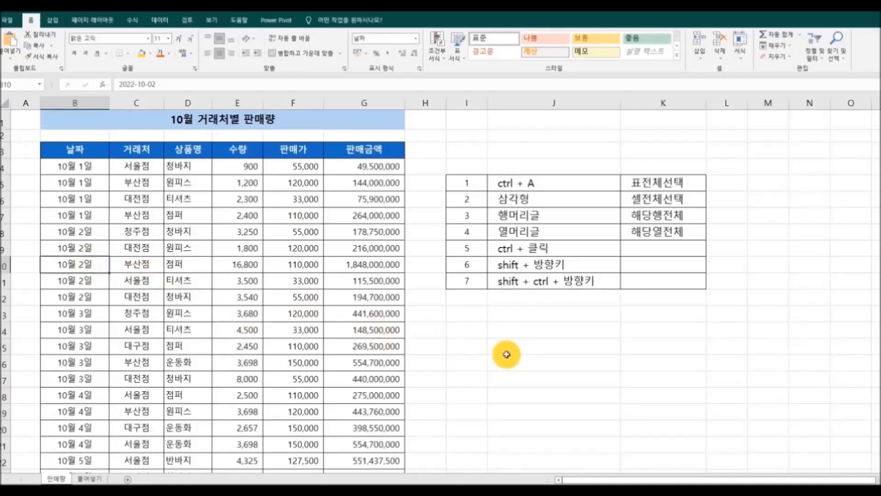
pyautogui.hotkey('shift', 'Right')
pyautogui.hotkey('shift', 'Right')
pyautogui.hotkey('shift', 'Right')
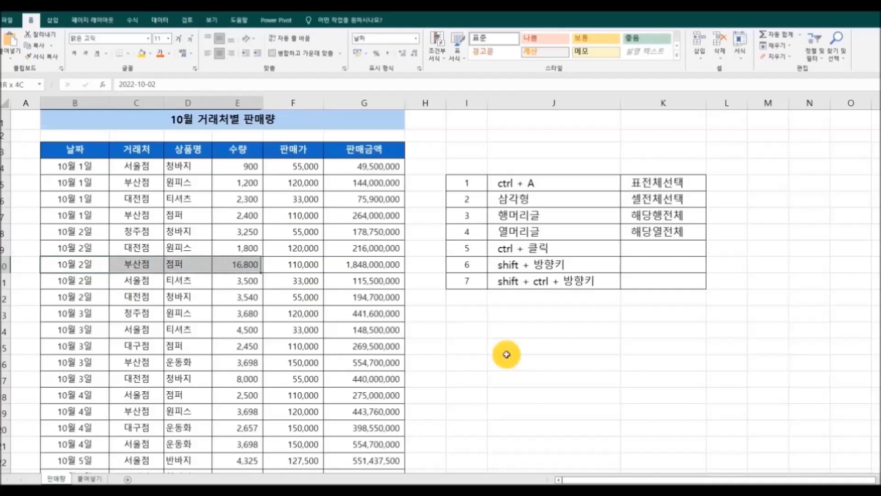
pyautogui.hotkey('shift', 'Right')
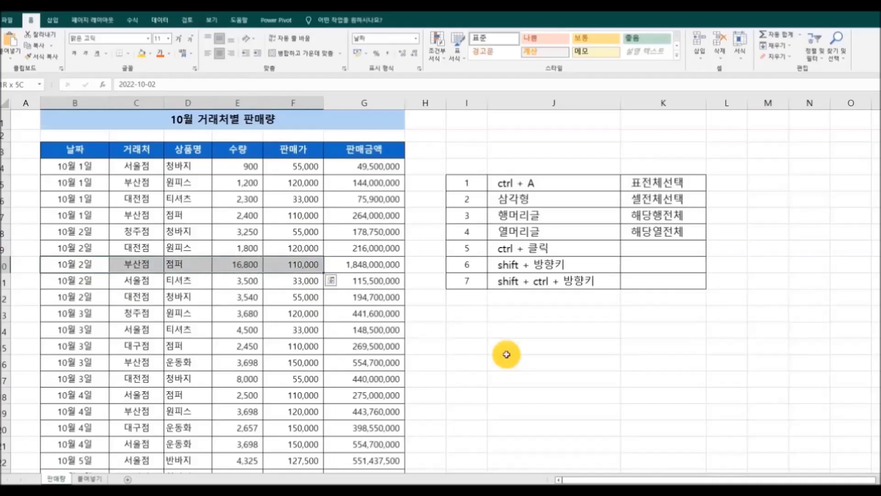
pyautogui.hotkey('shift', 'Down')
pyautogui.hotkey('shift', 'Down')
pyautogui.hotkey('shift', 'Down')
pyautogui.hotkey('shift', 'Down')
pyautogui.hotkey('shift', 'Down')
pyautogui.hotkey('shift', 'Down')
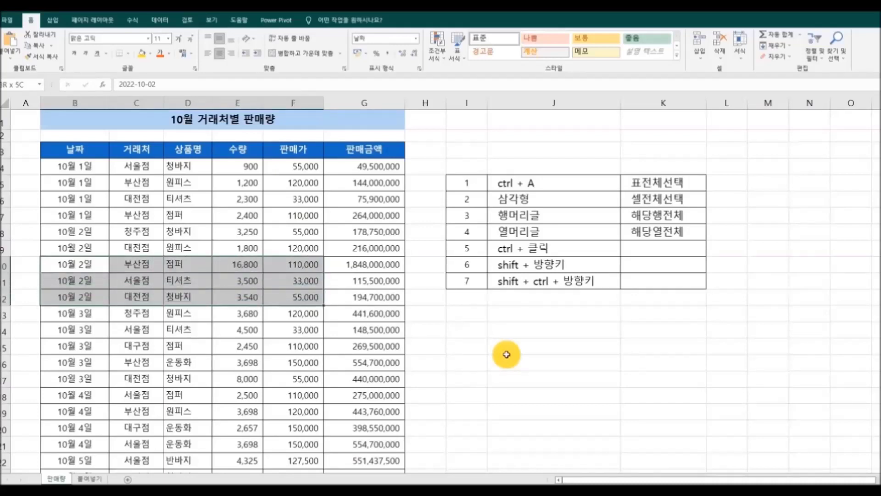
pyautogui.hotkey('shift', 'Down')
pyautogui.hotkey('shift', 'Down')
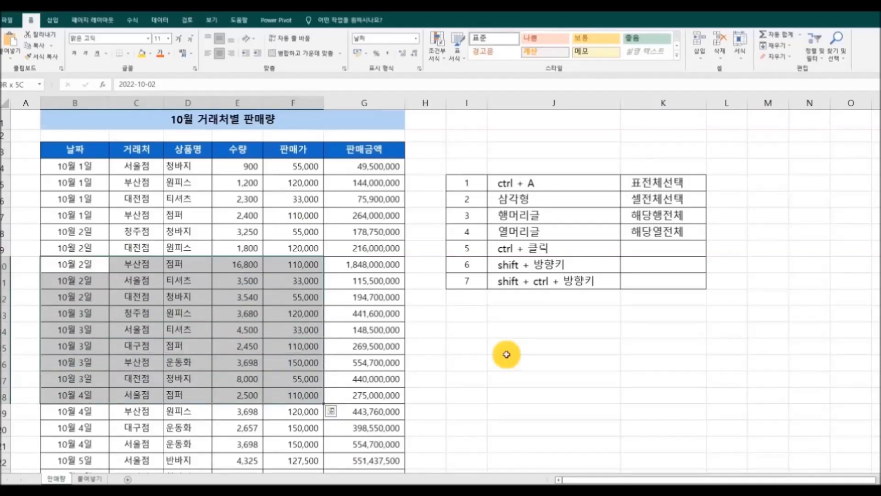
pyautogui.click(490, 337)
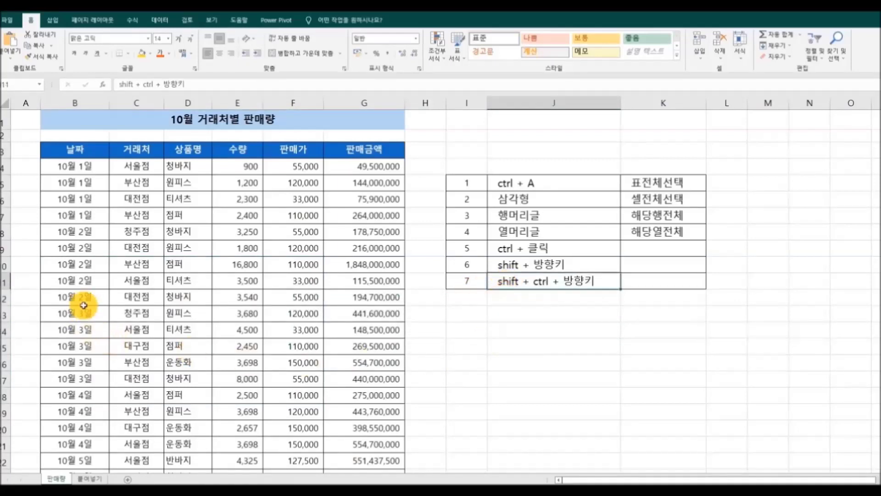
# Step: Extend the selection from B10 across to G10 and up to the table's header row, and clear it
pyautogui.click(79, 263)
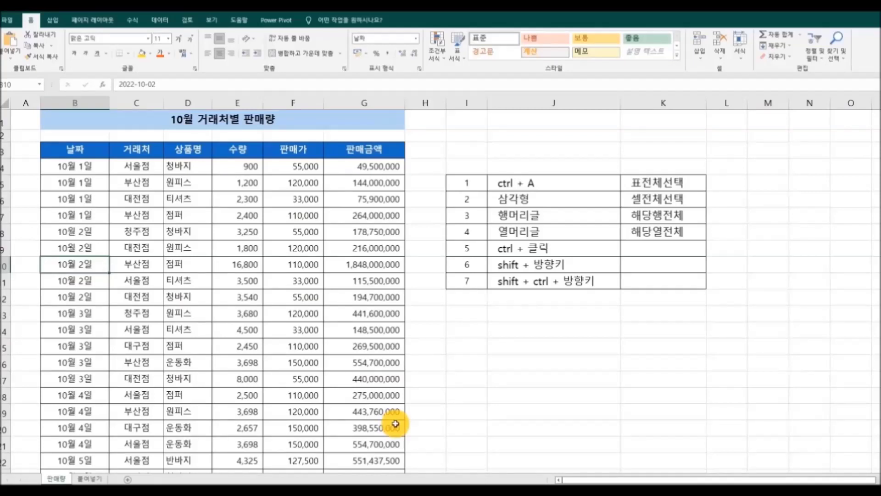
pyautogui.hotkey('shift', 'Right')
pyautogui.hotkey('shift', 'Right')
pyautogui.hotkey('shift', 'Right')
pyautogui.hotkey('shift', 'Right')
pyautogui.hotkey('shift', 'Right')
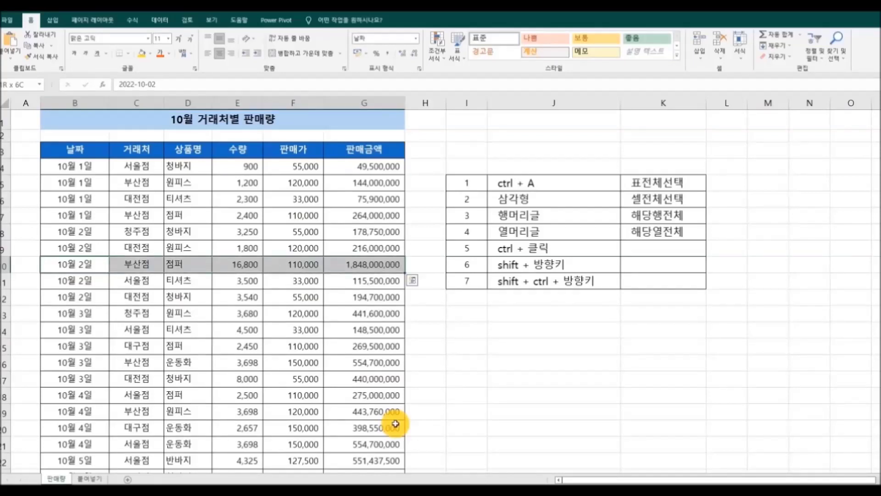
pyautogui.hotkey('ctrl', 'shift', 'Up')
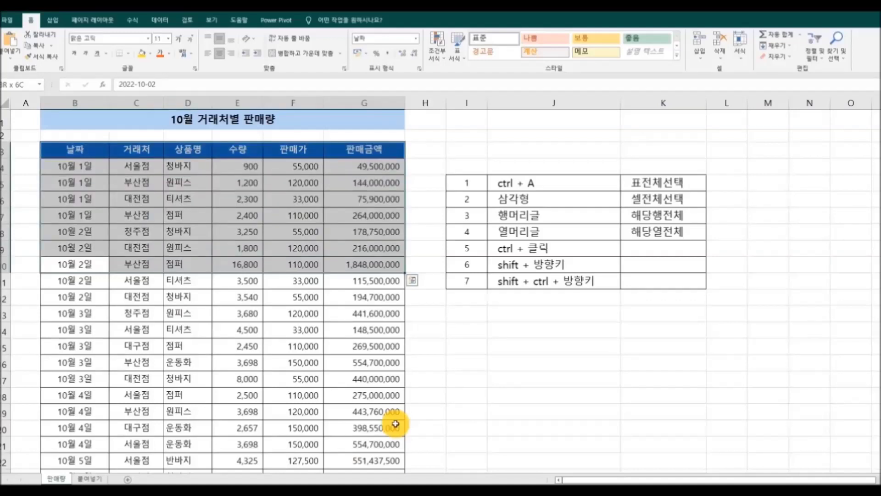
pyautogui.click(541, 413)
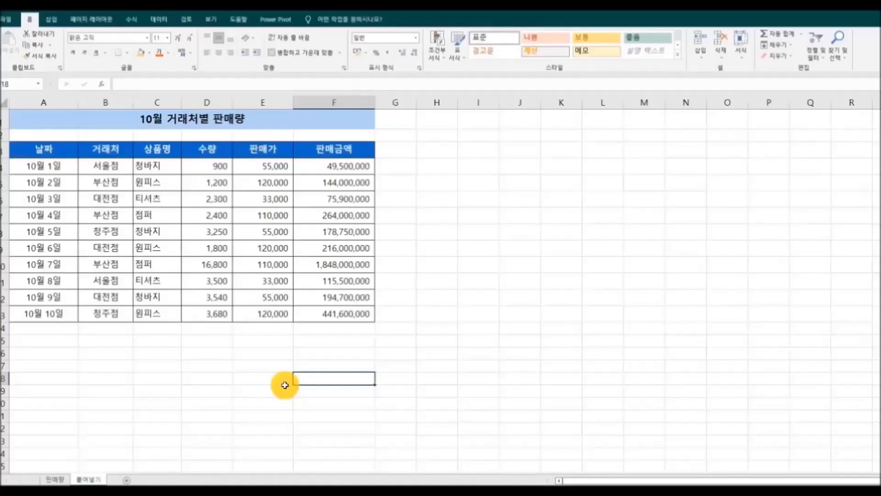
# Step: Select the table's 10월 3일 row and the 상품명 column within the table in turn, and clear the selection
pyautogui.click(23, 199)
pyautogui.moveTo(130, 200); pyautogui.dragTo(344, 199)
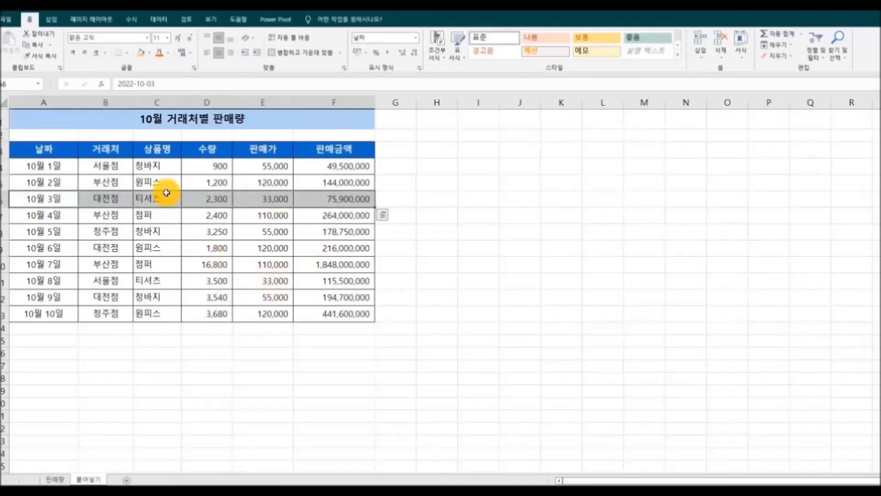
pyautogui.moveTo(158, 150); pyautogui.dragTo(166, 316)
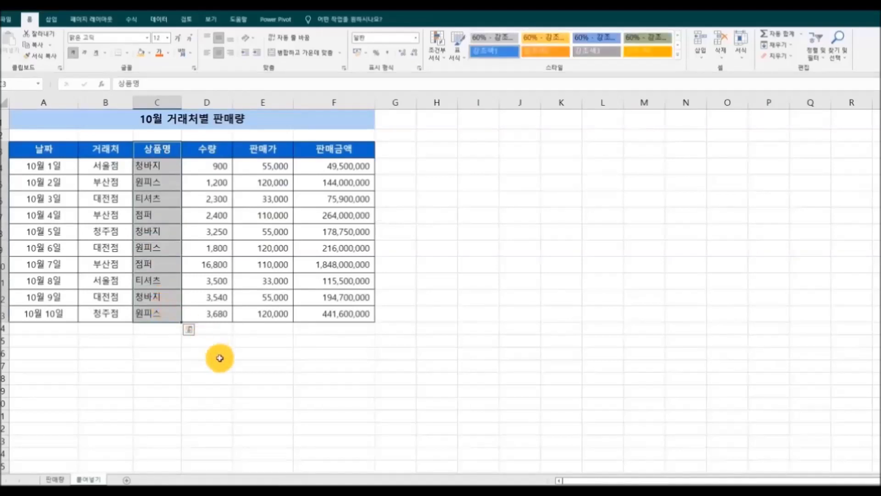
pyautogui.click(217, 359)
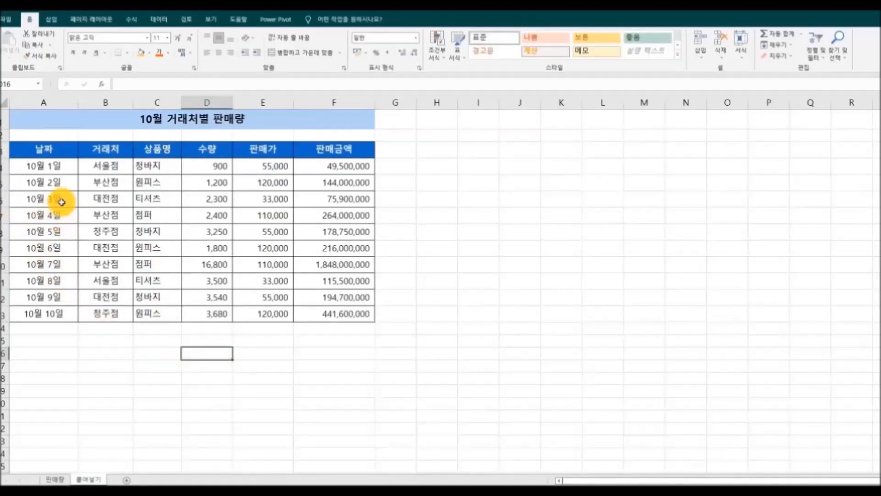
# Step: Insert one blank row above the 10월 4일 row
pyautogui.click(2, 216)
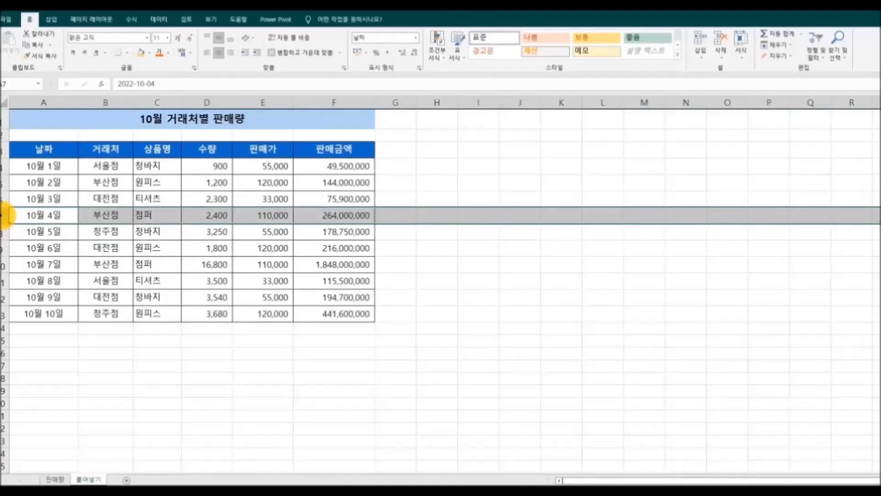
pyautogui.rightClick(3, 216)
pyautogui.click(16, 298)
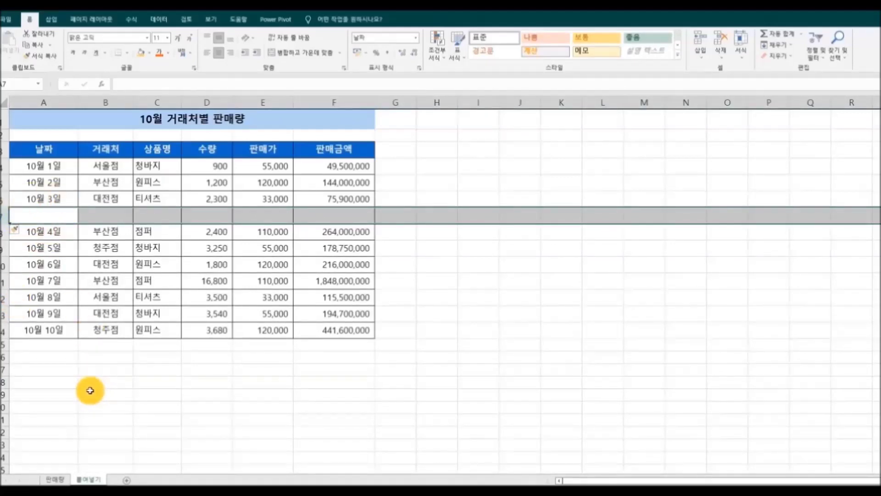
# Step: Insert two blank rows above the 10월 6일 row
pyautogui.moveTo(2, 265); pyautogui.dragTo(3, 281)
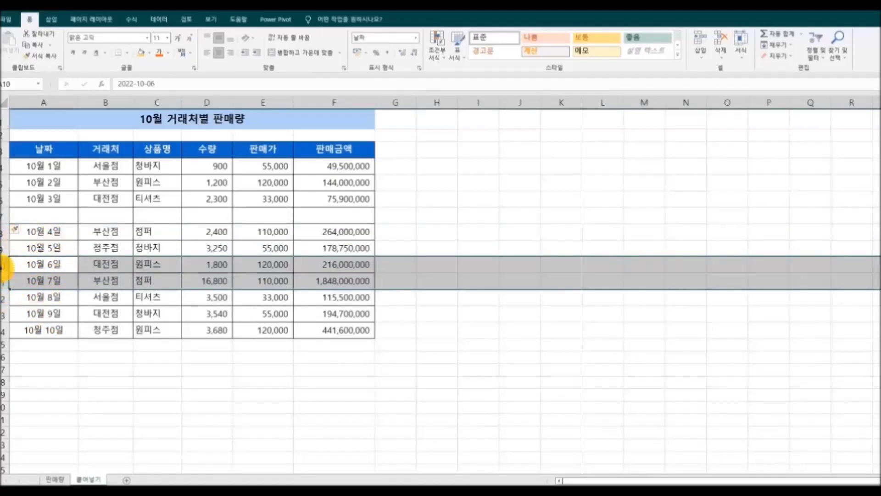
pyautogui.rightClick(2, 268)
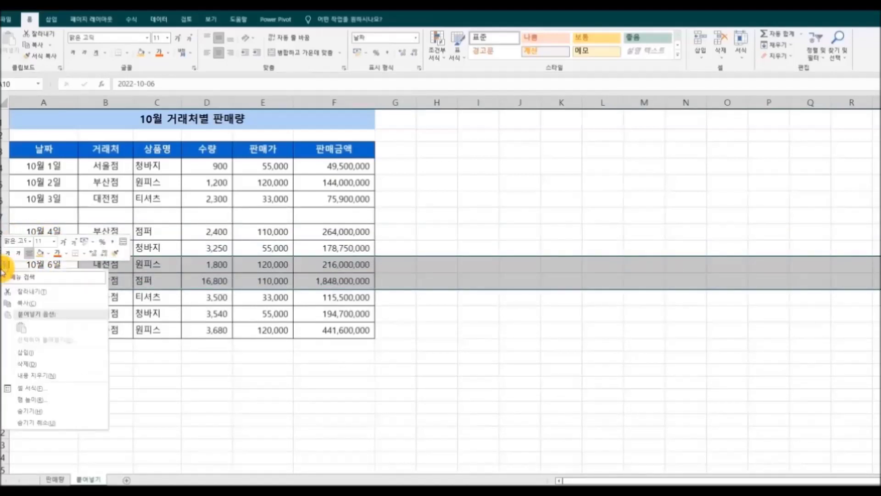
pyautogui.click(36, 352)
pyautogui.click(163, 400)
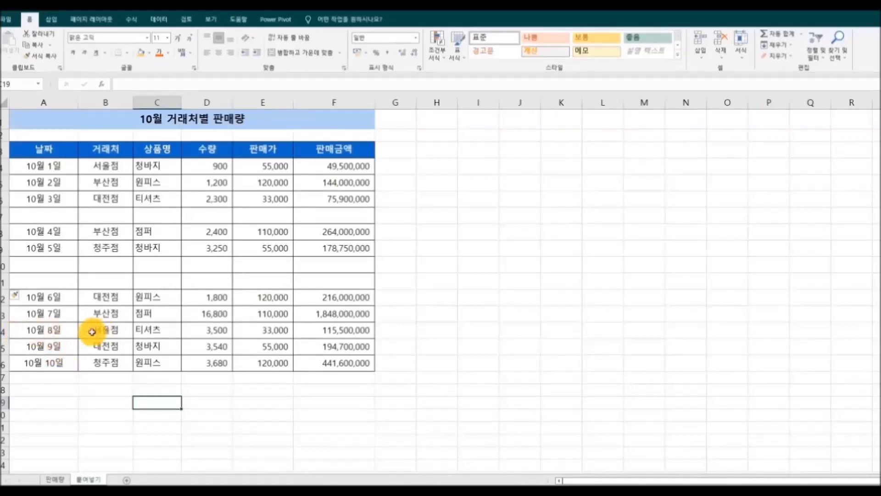
# Step: Insert three blank rows above the 10월 8일 row and clear the selection
pyautogui.moveTo(2, 328); pyautogui.dragTo(3, 363)
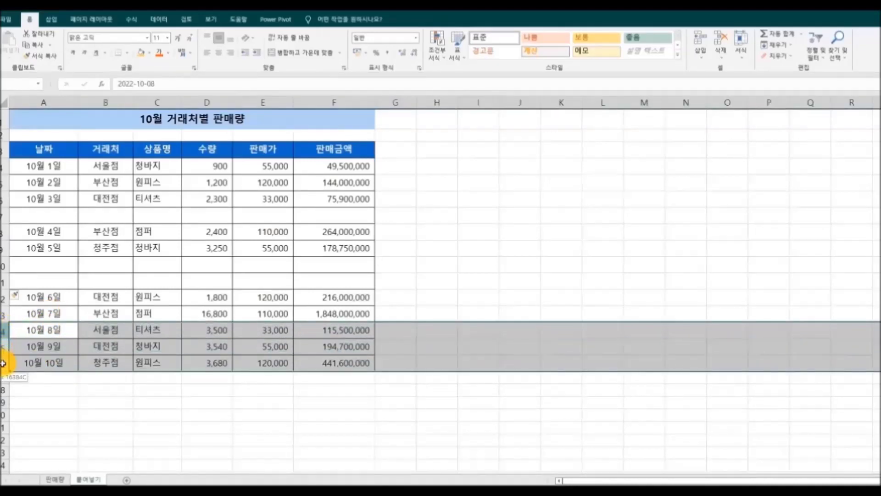
pyautogui.rightClick(2, 345)
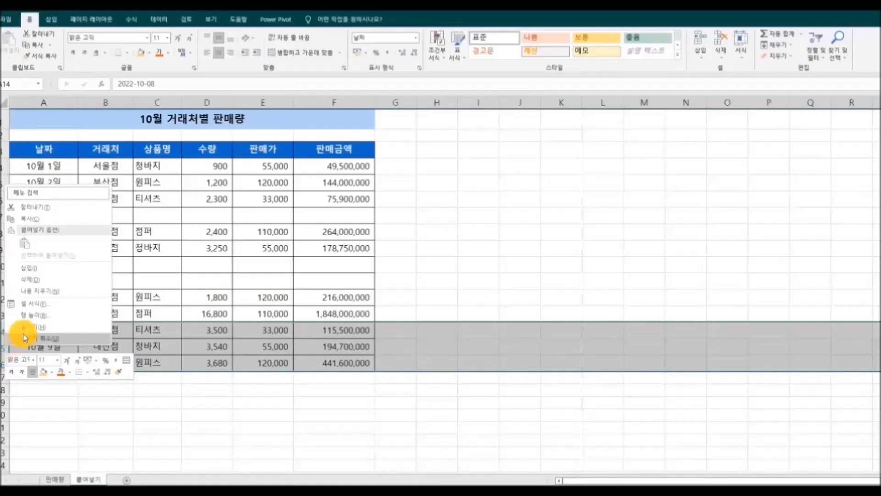
pyautogui.click(42, 269)
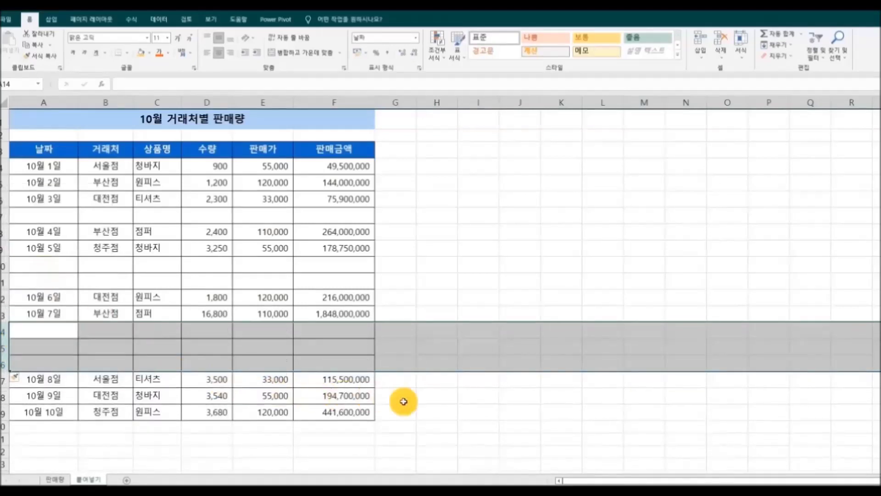
pyautogui.click(459, 410)
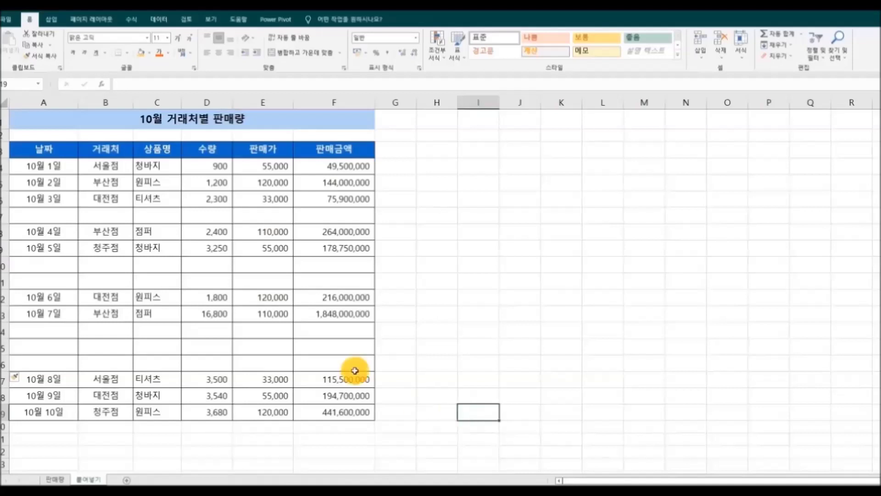
# Step: Delete the single blank row between the 10월 3일 and 10월 4일 records
pyautogui.click(2, 226)
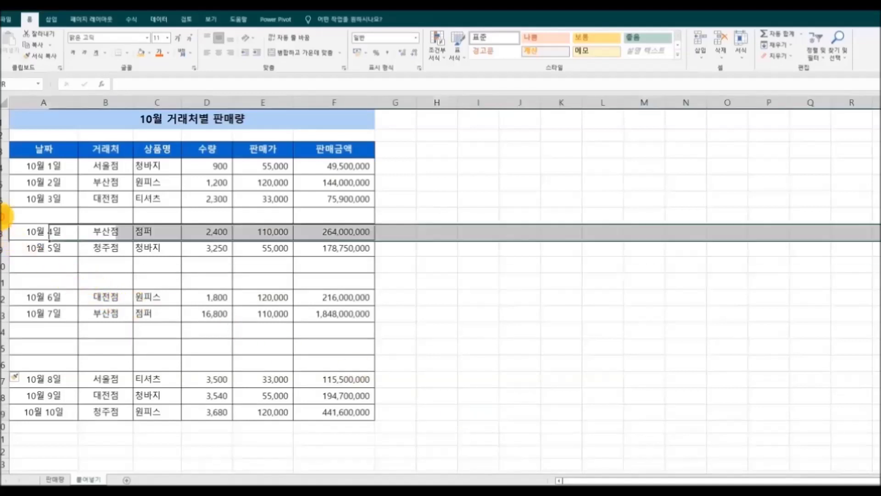
pyautogui.click(2, 215)
pyautogui.rightClick(2, 218)
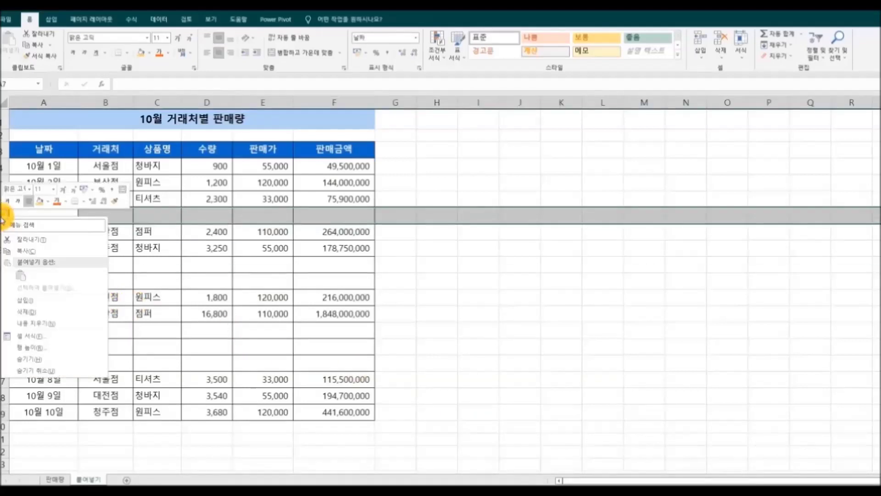
pyautogui.click(22, 310)
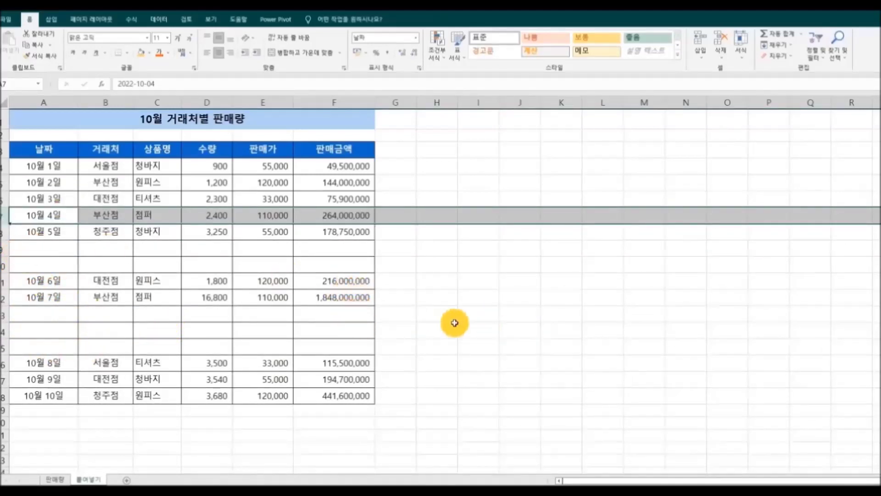
# Step: Delete the two blank rows above 10월 6일 and the three blank rows above 10월 8일 in one operation
pyautogui.click(3, 248)
pyautogui.keyDown('ctrl'); pyautogui.click(3, 264); pyautogui.keyUp('ctrl')
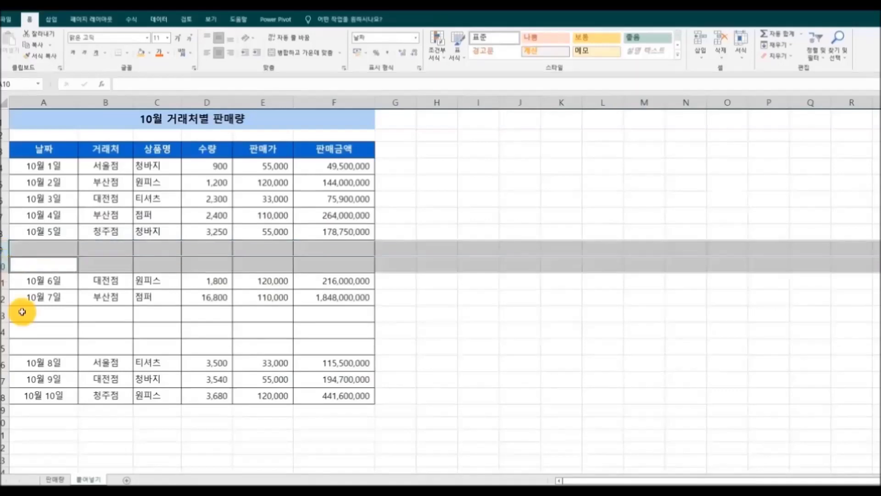
pyautogui.keyDown('ctrl'); pyautogui.click(3, 314); pyautogui.keyUp('ctrl')
pyautogui.keyDown('ctrl'); pyautogui.click(4, 330); pyautogui.keyUp('ctrl')
pyautogui.keyDown('ctrl'); pyautogui.click(3, 346); pyautogui.keyUp('ctrl')
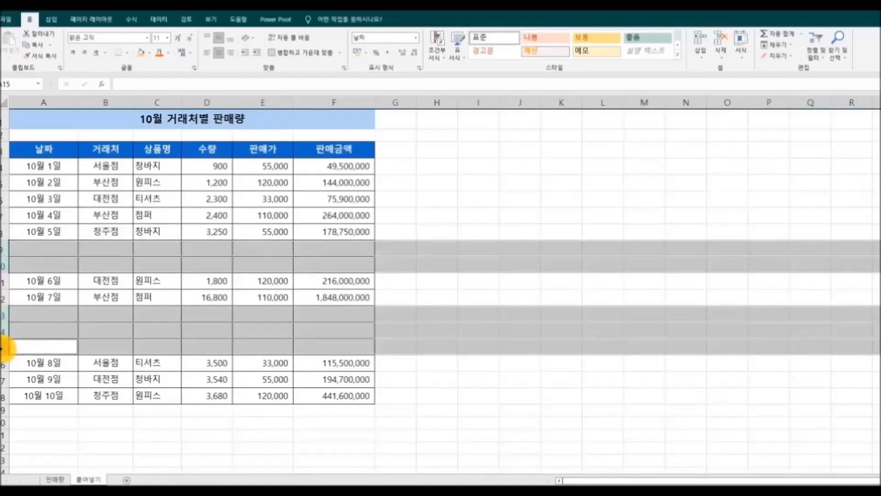
pyautogui.rightClick(37, 333)
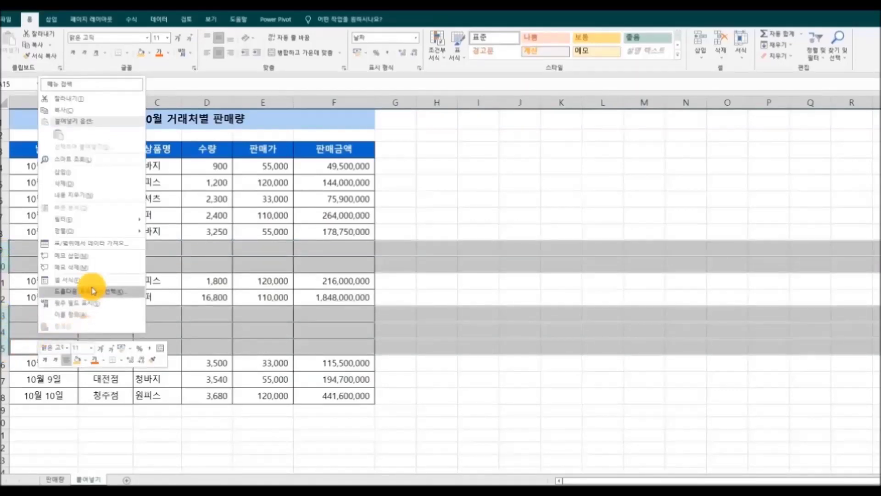
pyautogui.click(94, 183)
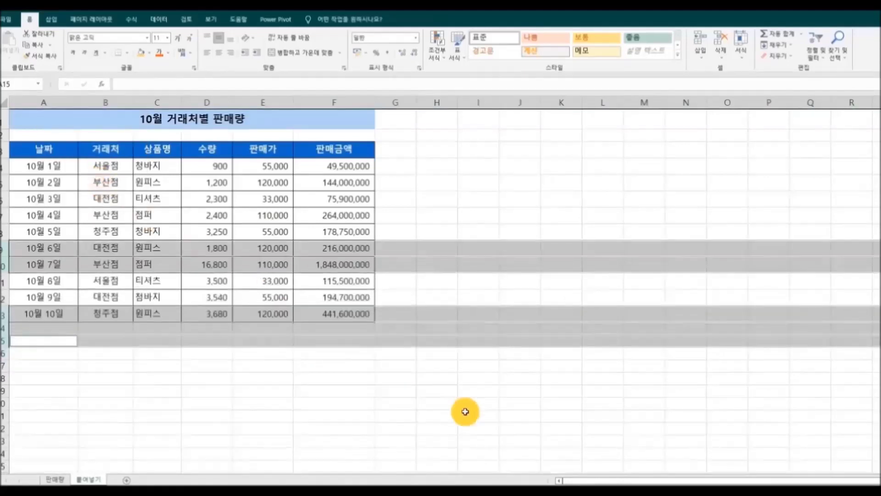
pyautogui.click(459, 403)
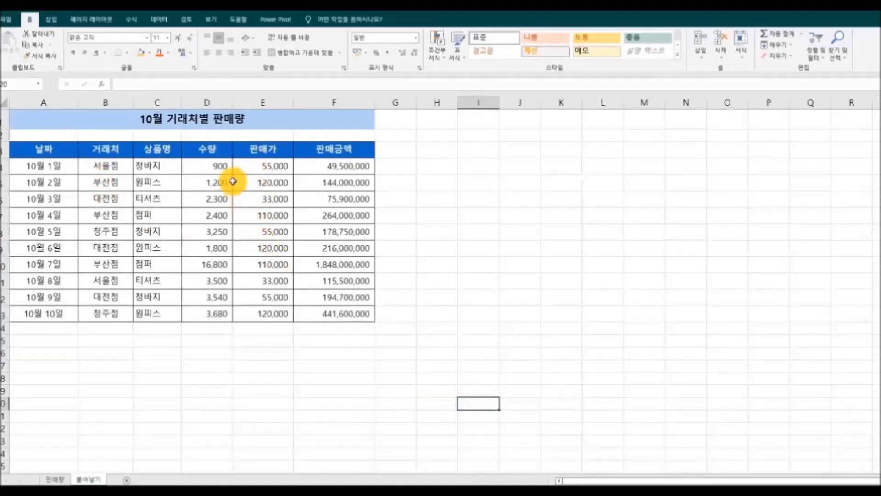
# Step: Insert one blank column before the 수량 column
pyautogui.click(212, 102)
pyautogui.rightClick(212, 104)
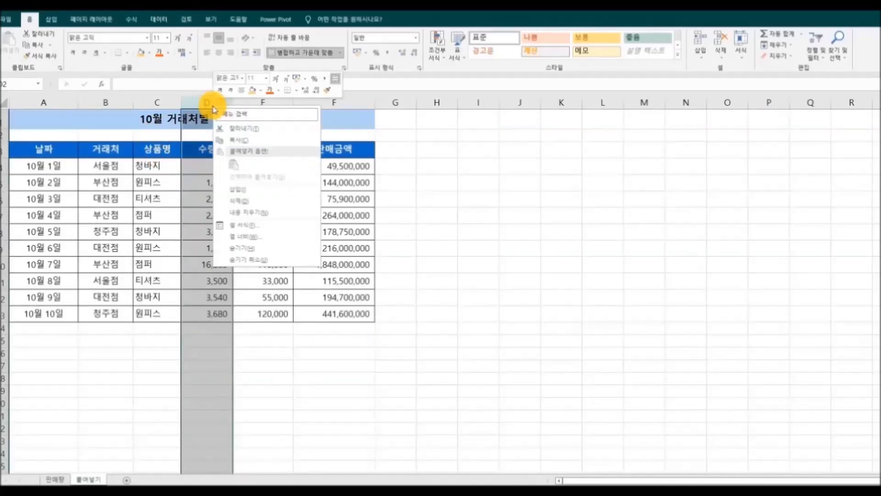
pyautogui.click(252, 187)
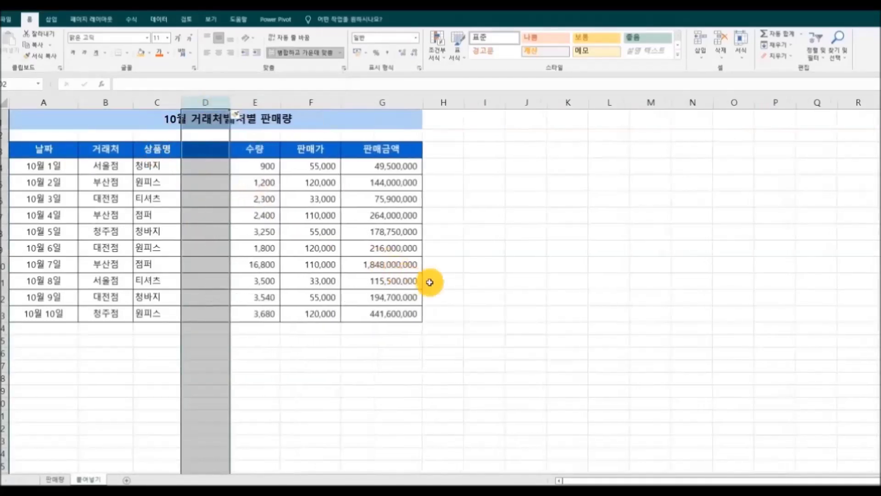
pyautogui.click(502, 299)
# Step: Insert two blank columns before the 판매가 column
pyautogui.moveTo(315, 102); pyautogui.dragTo(372, 104)
pyautogui.rightClick(372, 105)
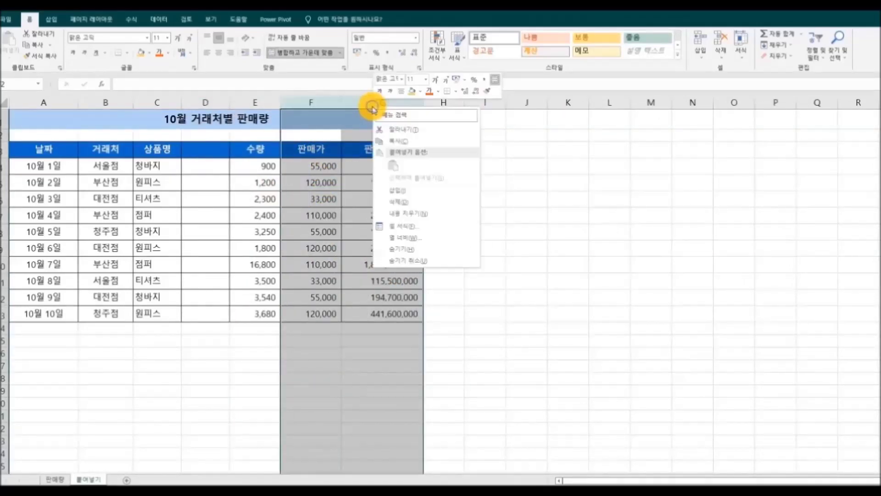
pyautogui.click(405, 188)
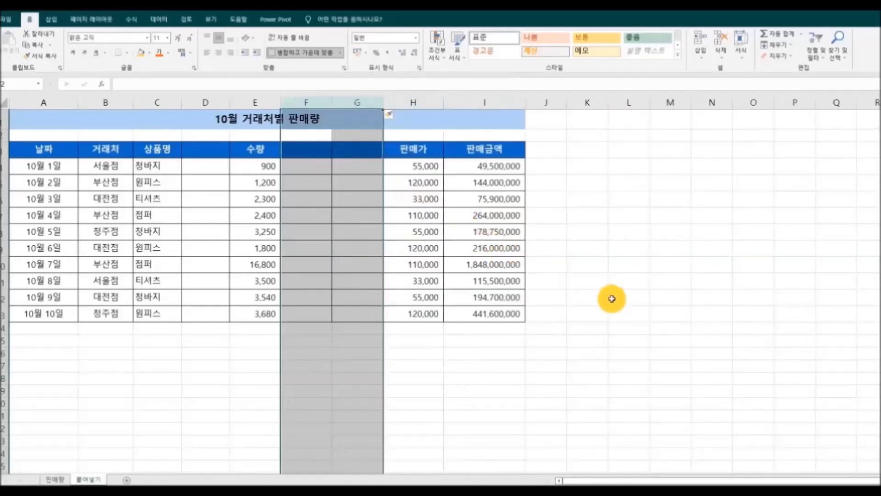
pyautogui.click(612, 297)
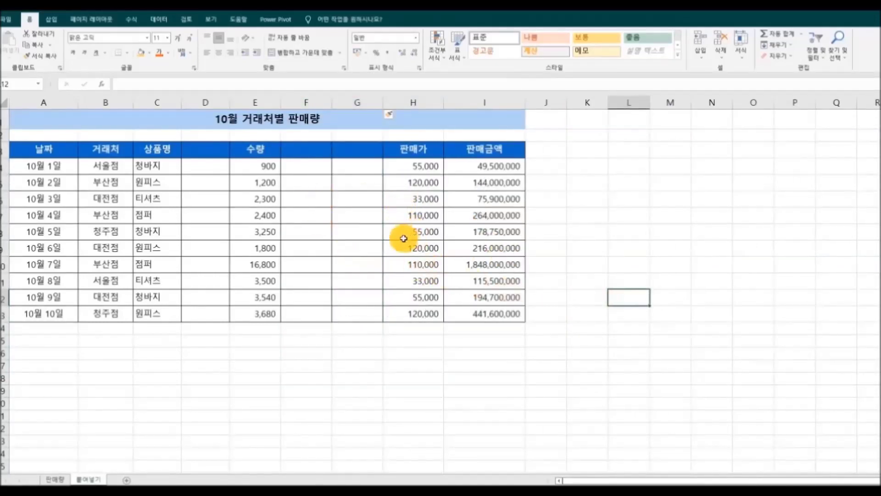
# Step: Delete the blank column between the 상품명 and 수량 columns
pyautogui.click(208, 102)
pyautogui.rightClick(208, 102)
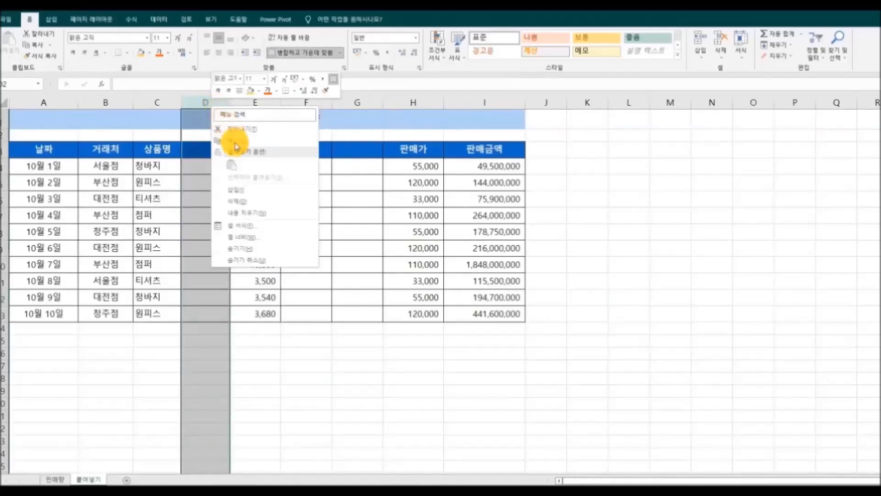
pyautogui.click(256, 201)
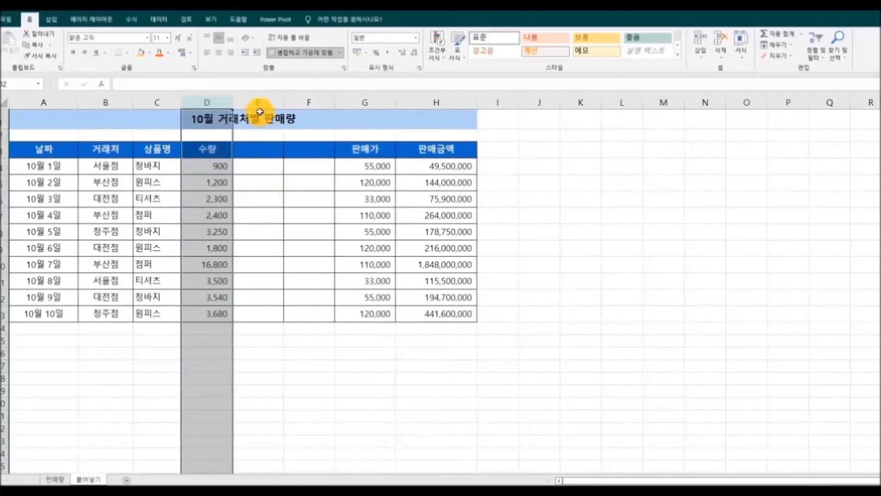
# Step: Delete the two blank columns between 수량 and 판매가 together and clear the selection
pyautogui.click(261, 103)
pyautogui.moveTo(261, 104); pyautogui.dragTo(300, 102)
pyautogui.rightClick(304, 104)
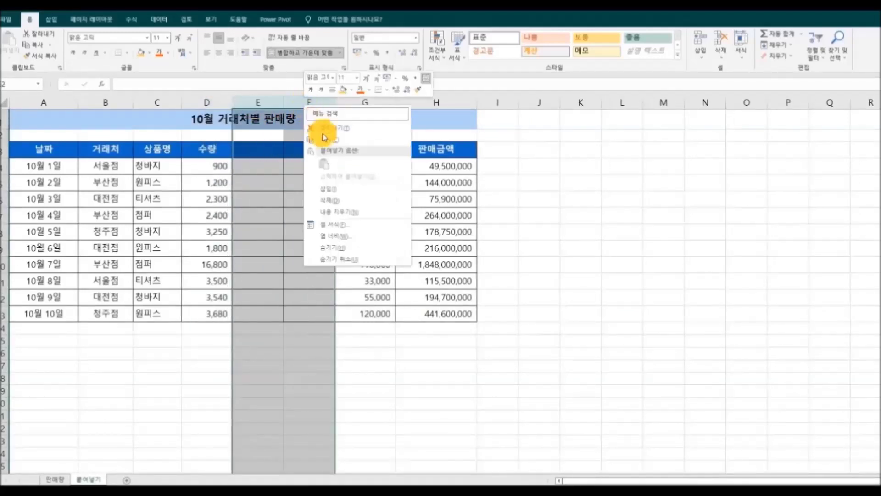
pyautogui.click(337, 200)
pyautogui.click(604, 279)
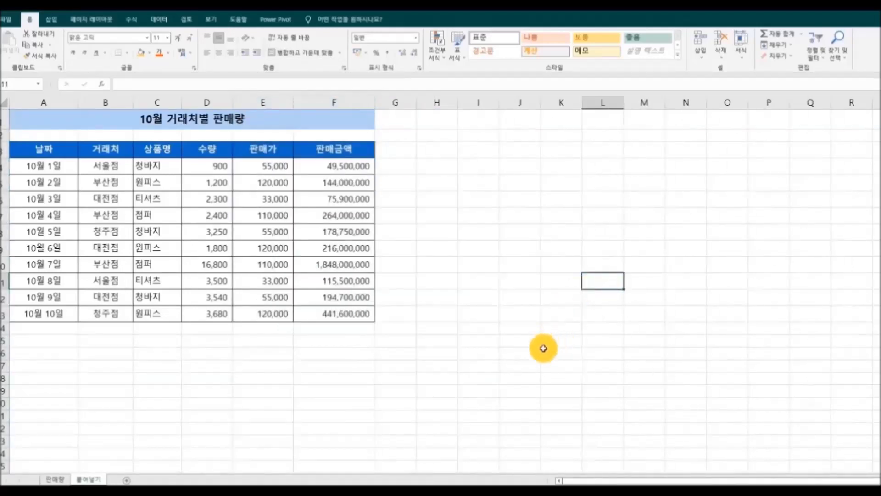
pyautogui.click(209, 366)
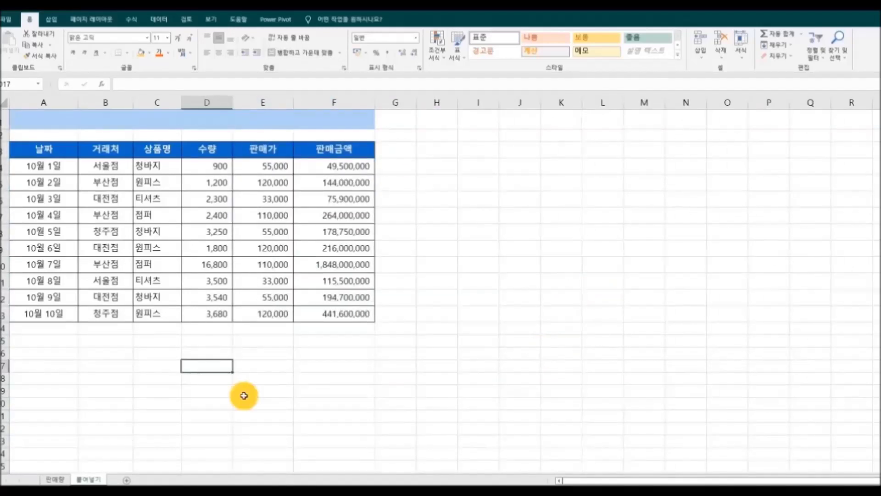
# Step: Fill the table's 10월 2일 and 10월 4일 rows one at a time with orange
pyautogui.moveTo(50, 183); pyautogui.dragTo(326, 182)
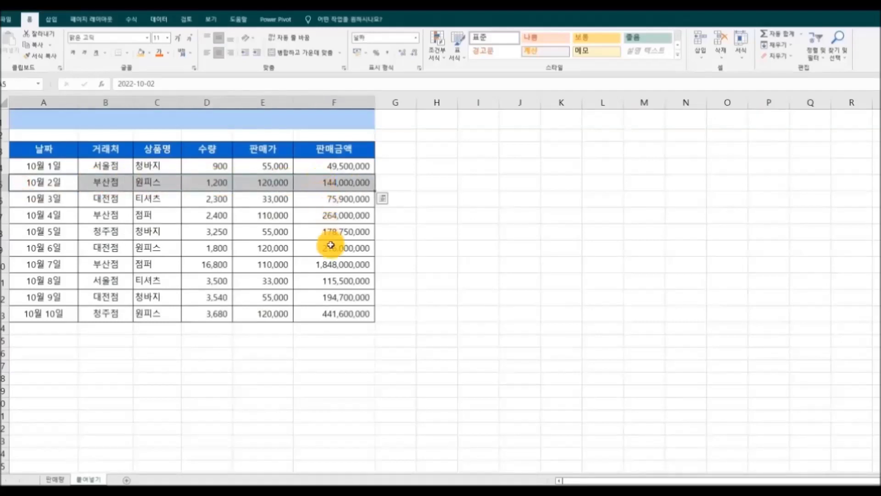
pyautogui.click(143, 53)
pyautogui.moveTo(44, 215); pyautogui.dragTo(318, 215)
pyautogui.click(141, 52)
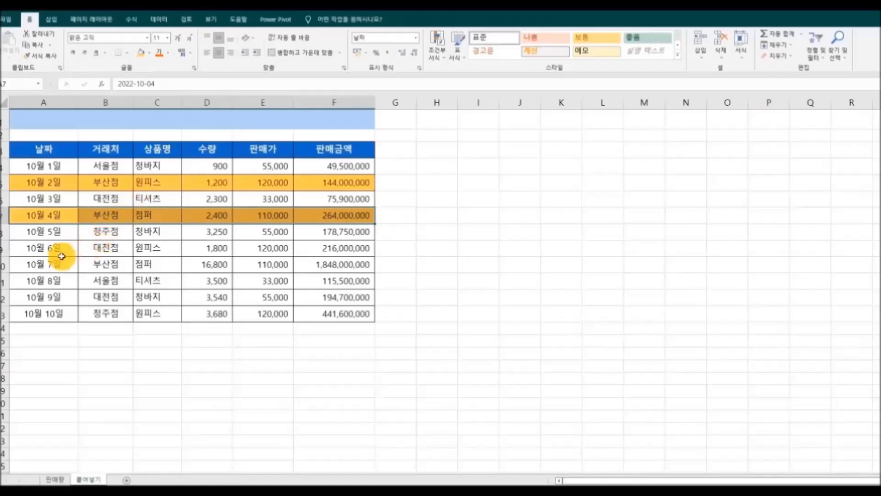
# Step: Select the table's 10월 6일, 10월 8일 and 10월 10일 rows together and fill them with the same orange
pyautogui.moveTo(40, 247); pyautogui.dragTo(303, 247)
pyautogui.keyDown('ctrl'); pyautogui.moveTo(53, 281); pyautogui.dragTo(348, 280); pyautogui.keyUp('ctrl')
pyautogui.moveTo(61, 315)
pyautogui.keyDown('ctrl'); pyautogui.mouseDown()
pyautogui.moveTo(337, 320)
pyautogui.moveTo(314, 308)
pyautogui.mouseUp(); pyautogui.keyUp('ctrl')
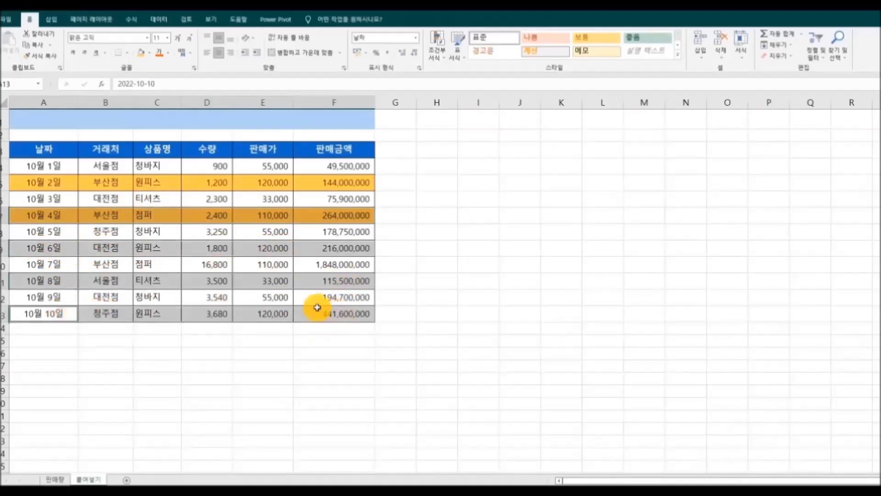
pyautogui.click(141, 52)
pyautogui.click(469, 280)
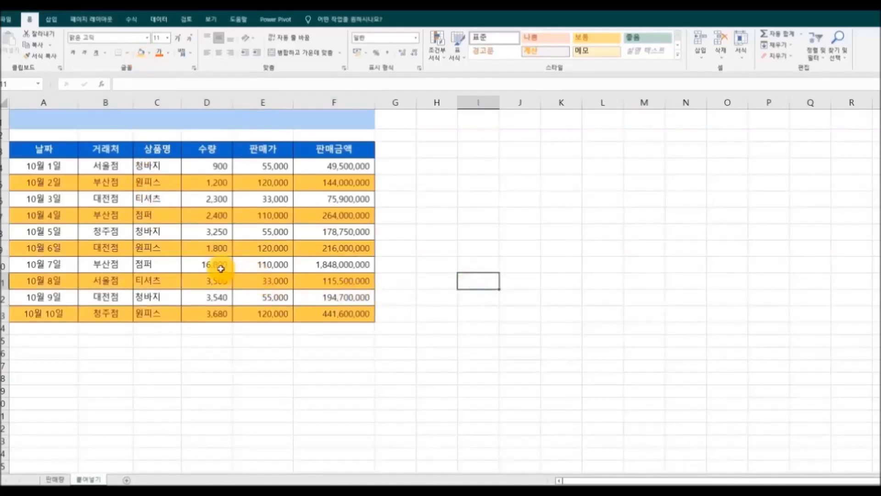
# Step: Remove the fill color from all data rows, 10월 1일 through 10월 10일
pyautogui.moveTo(39, 165); pyautogui.dragTo(339, 314)
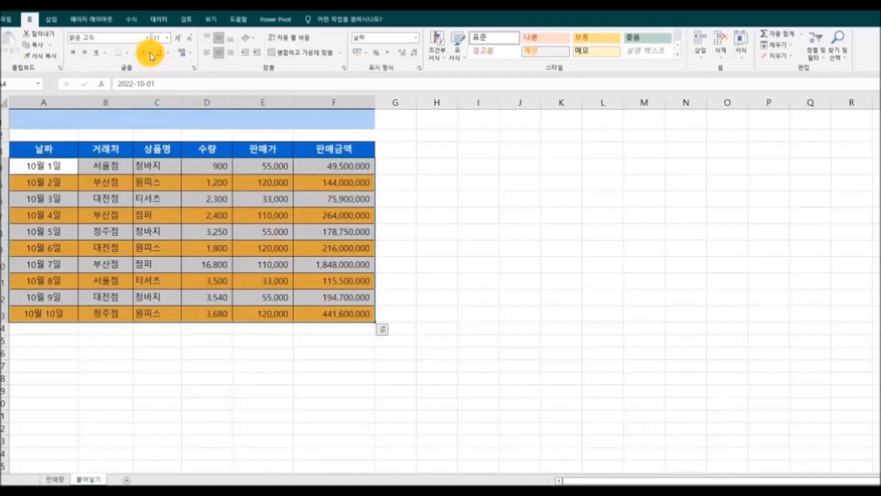
pyautogui.click(149, 53)
pyautogui.click(159, 138)
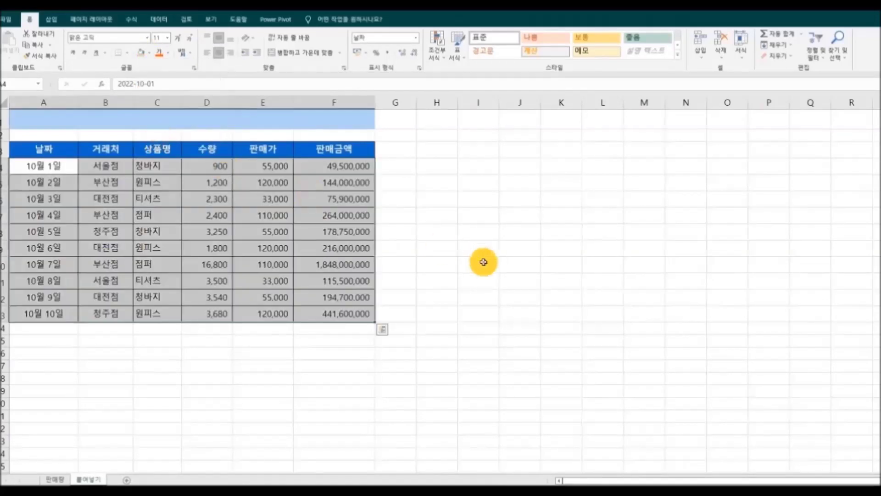
pyautogui.click(479, 263)
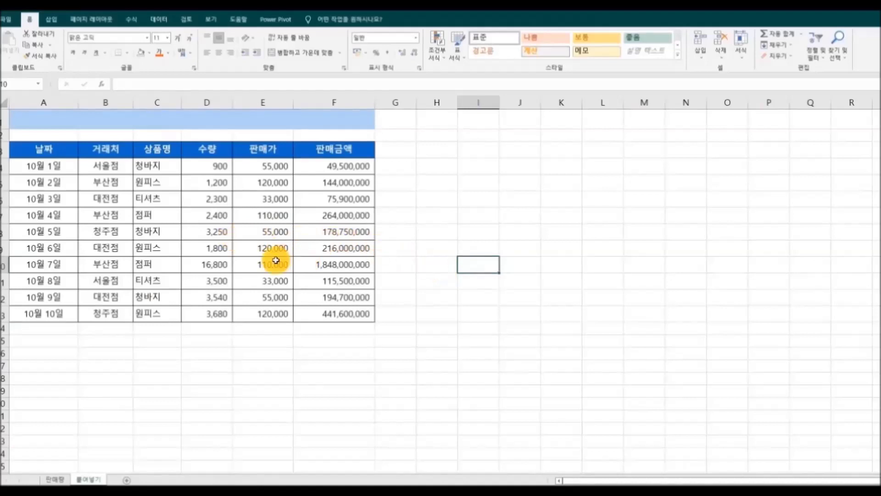
# Step: Fill the table's 10월 2일 row with a light green theme color
pyautogui.moveTo(48, 183); pyautogui.dragTo(309, 191)
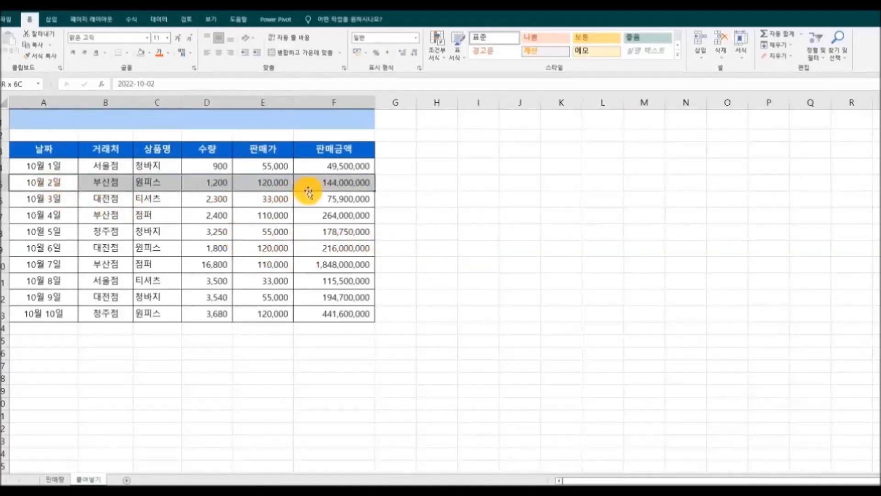
pyautogui.click(151, 56)
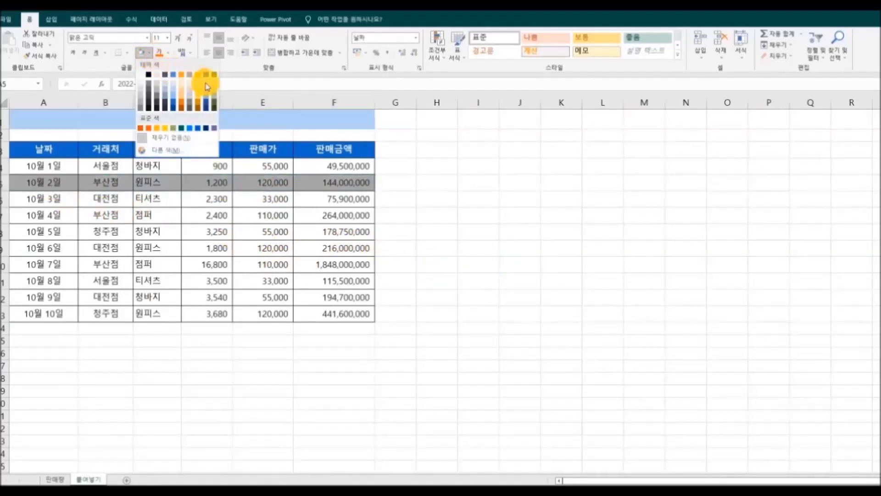
pyautogui.click(215, 92)
pyautogui.click(439, 261)
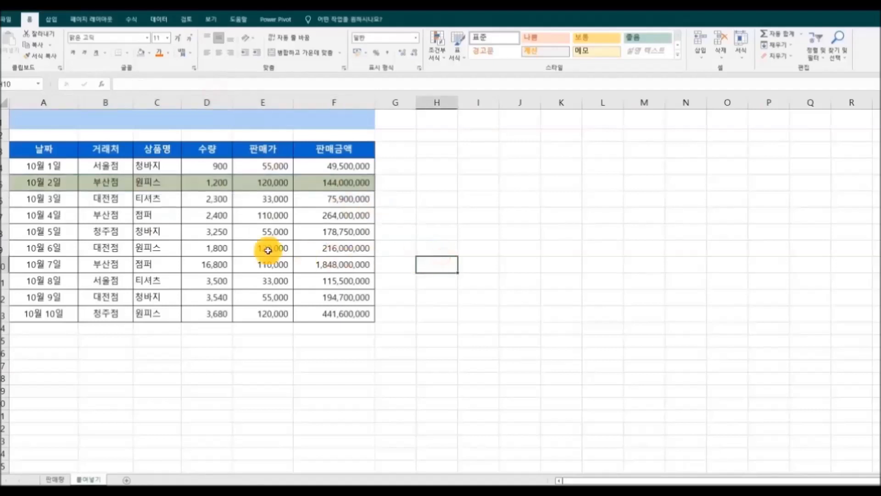
# Step: Copy the formatting of the 10월 1일 and 10월 2일 rows onto the 10월 3일 to 10월 10일 rows with Format Painter
pyautogui.moveTo(38, 166); pyautogui.dragTo(315, 181)
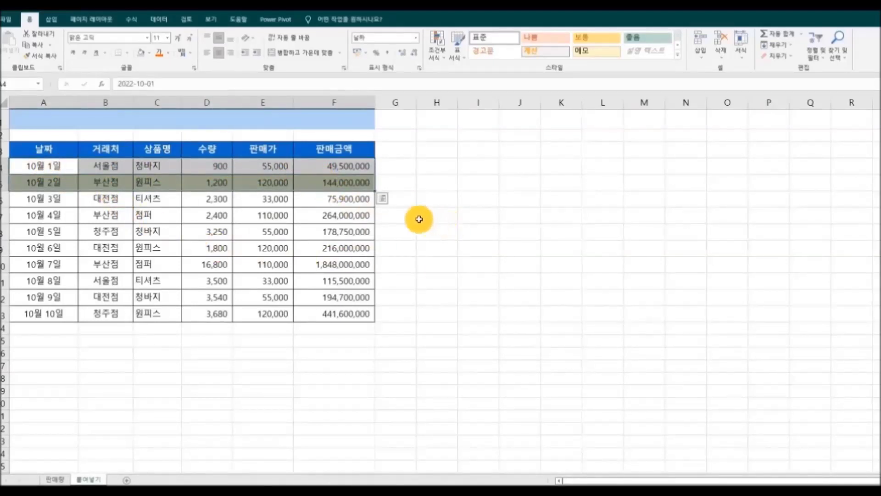
pyautogui.click(42, 57)
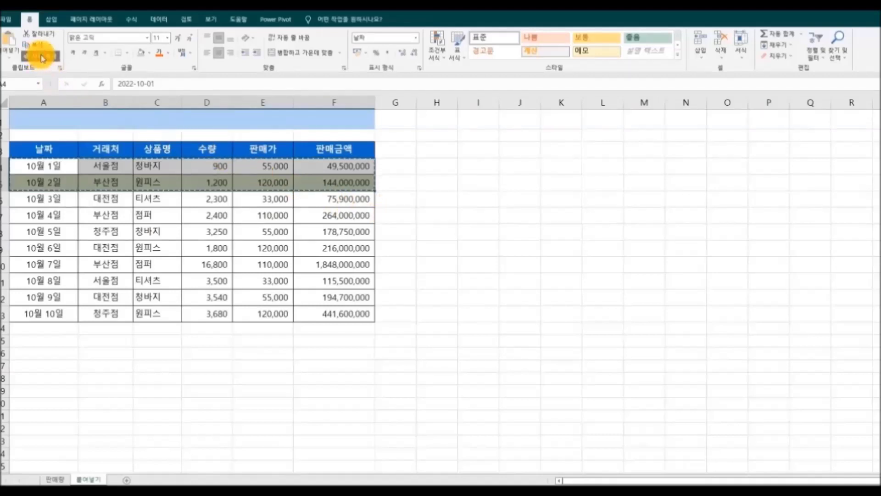
pyautogui.moveTo(25, 201)
pyautogui.mouseDown()
pyautogui.moveTo(321, 228)
pyautogui.moveTo(321, 314)
pyautogui.mouseUp()
pyautogui.click(477, 313)
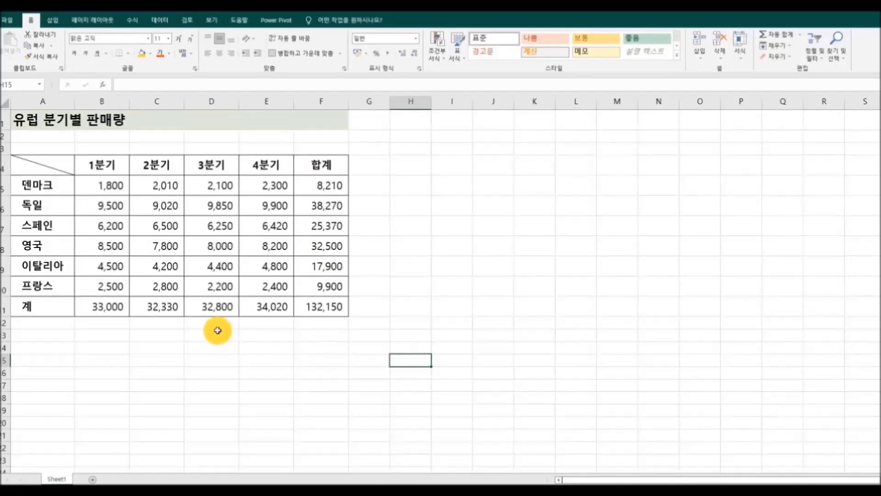
# Step: Widen the 1분기 to 4분기 columns B through E together to an equal width, and widen the 합계 column F separately
pyautogui.moveTo(101, 162); pyautogui.dragTo(255, 314)
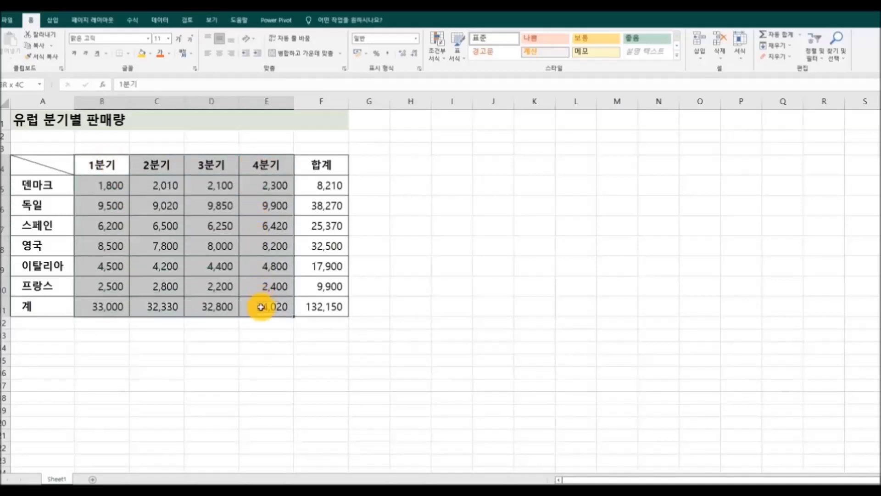
pyautogui.click(272, 370)
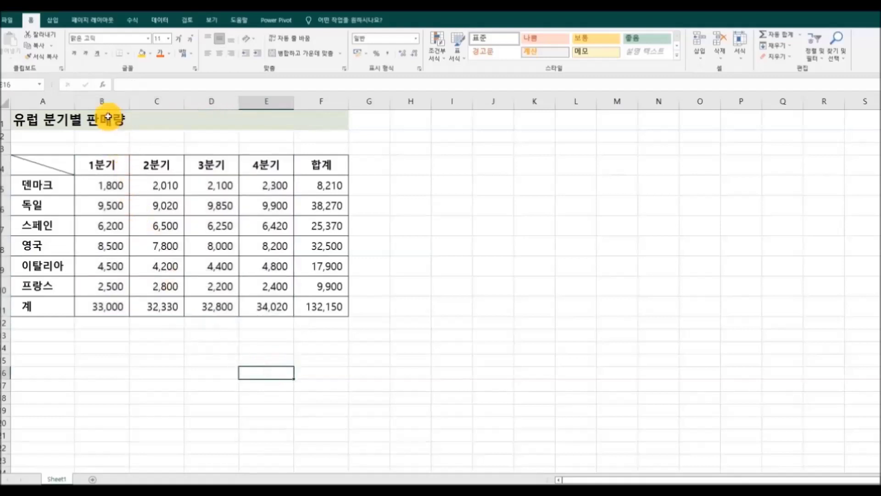
pyautogui.click(102, 101)
pyautogui.moveTo(130, 101); pyautogui.dragTo(282, 99)
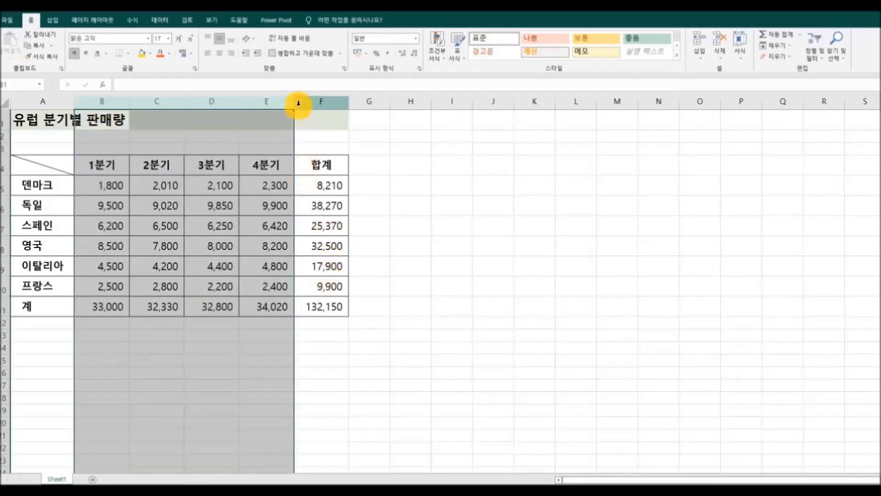
pyautogui.moveTo(295, 104); pyautogui.dragTo(306, 104)
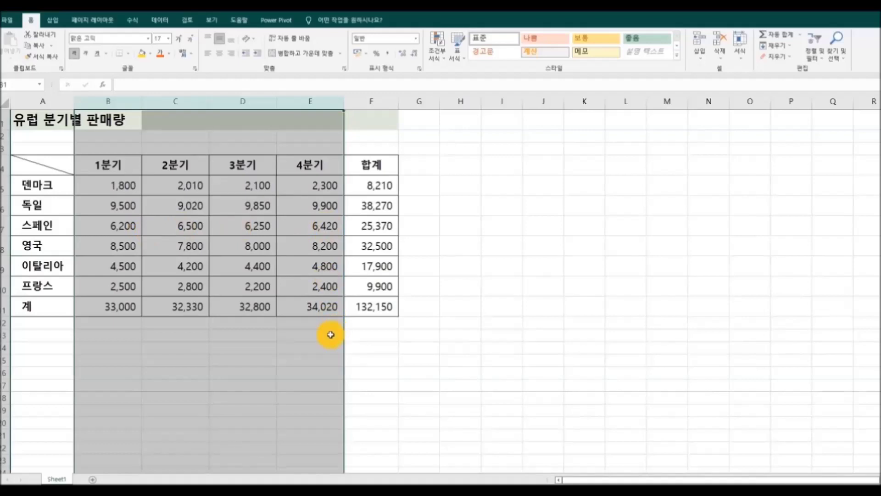
pyautogui.click(361, 360)
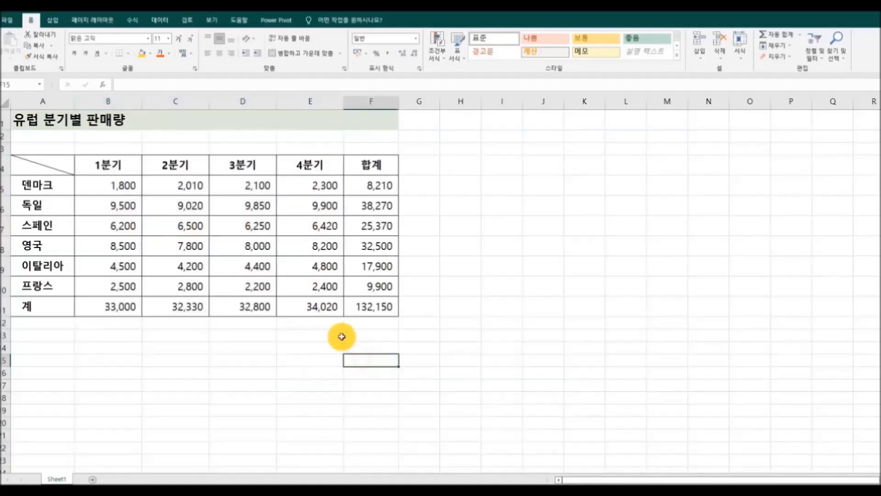
pyautogui.moveTo(399, 104); pyautogui.dragTo(432, 101)
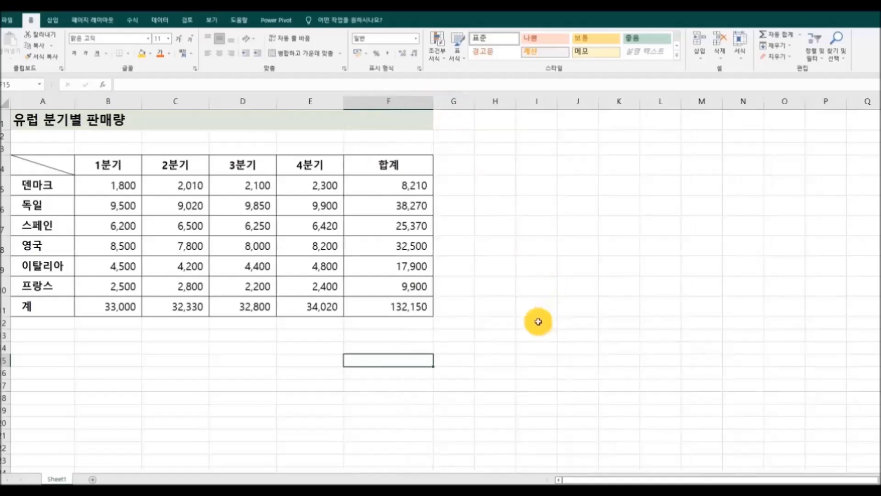
pyautogui.click(534, 326)
# Step: AutoFit columns B through E together, and AutoFit the 합계 column F to its contents
pyautogui.moveTo(119, 103); pyautogui.dragTo(340, 103)
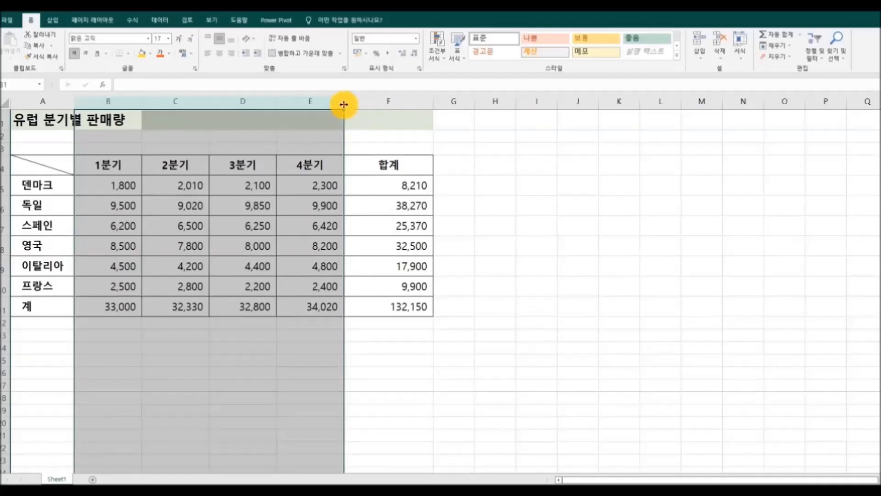
pyautogui.doubleClick(344, 105)
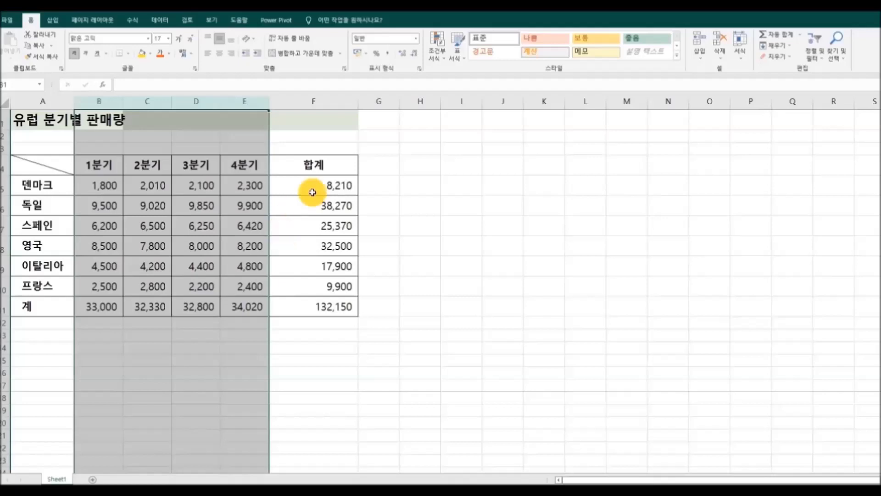
pyautogui.doubleClick(358, 102)
pyautogui.click(417, 265)
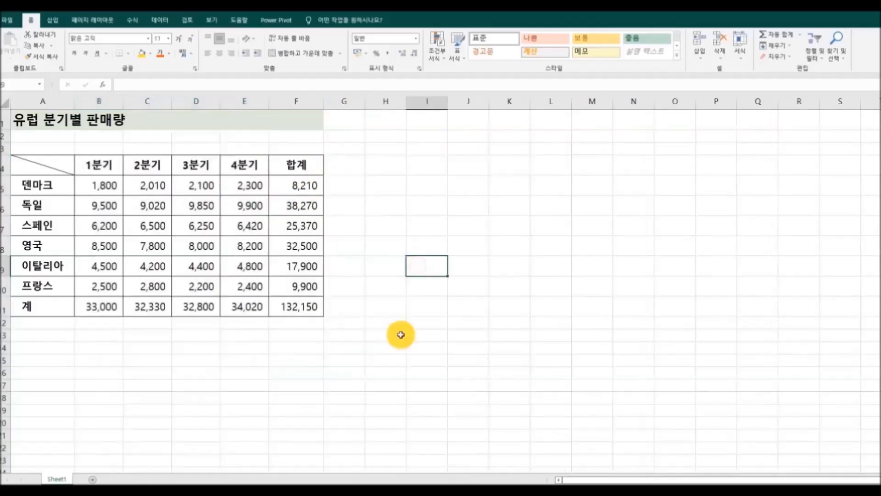
# Step: Set the column width of the 1분기 to 4분기 columns B through E to 12
pyautogui.click(244, 101)
pyautogui.moveTo(102, 99); pyautogui.dragTo(259, 99)
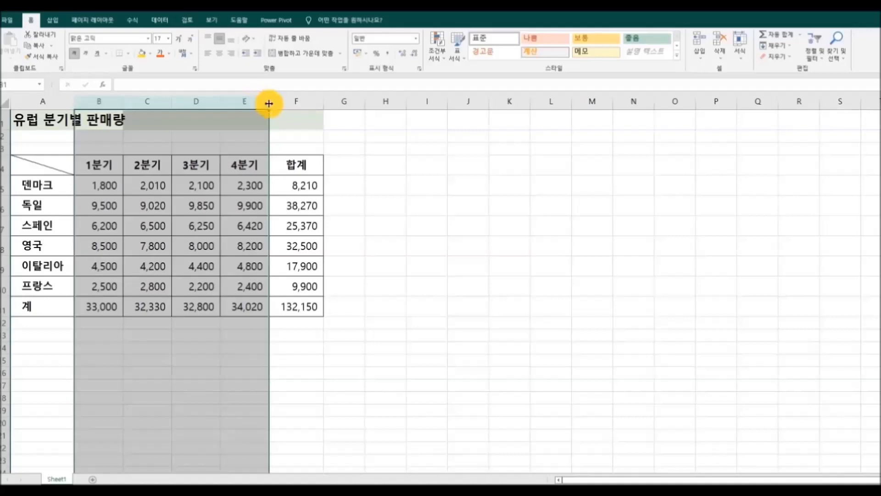
pyautogui.rightClick(269, 106)
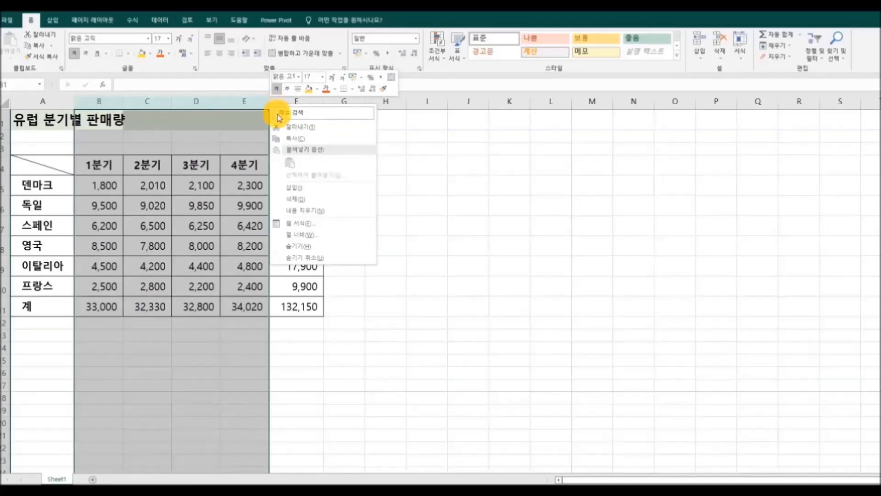
pyautogui.click(340, 235)
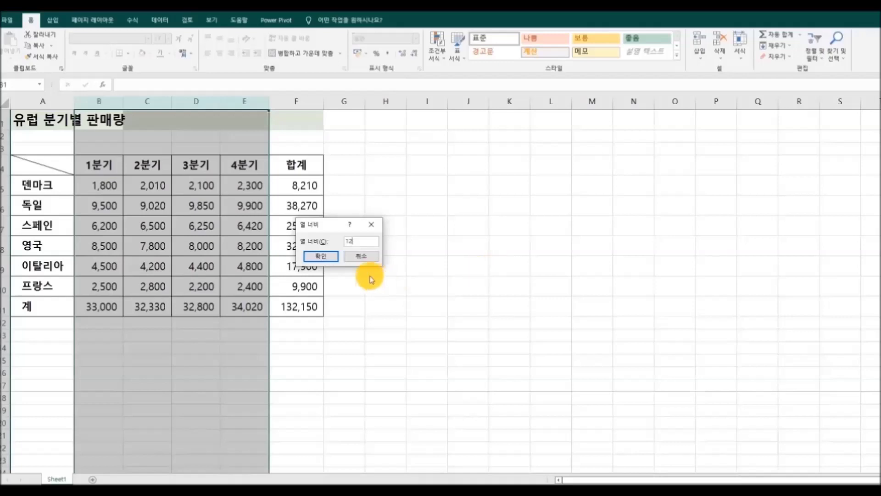
pyautogui.click(328, 255)
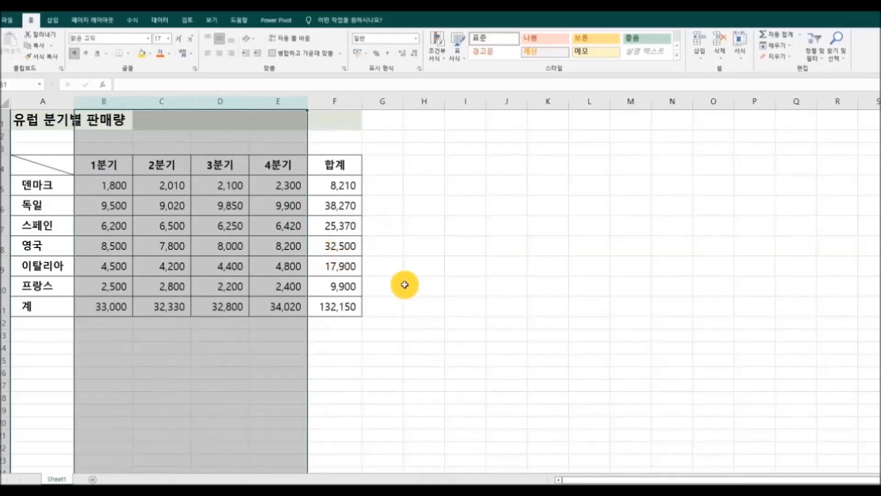
# Step: Set the column width of the 합계 column F to 15
pyautogui.click(358, 105)
pyautogui.rightClick(363, 105)
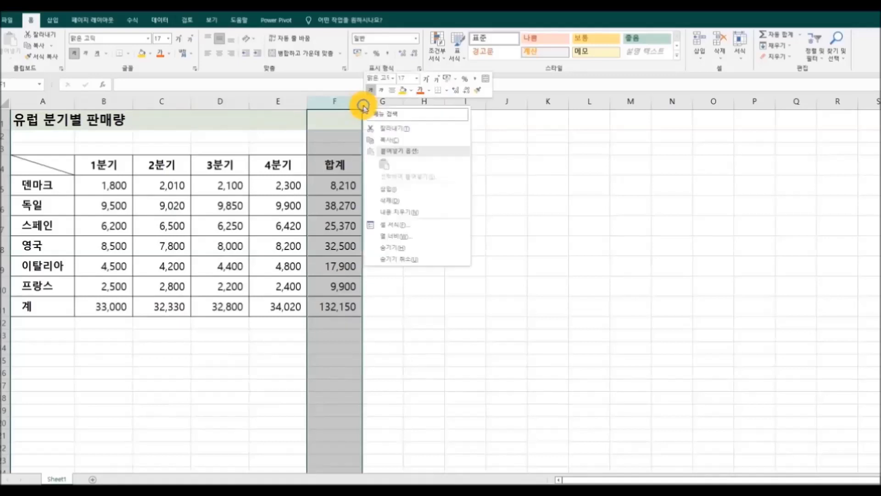
pyautogui.click(429, 237)
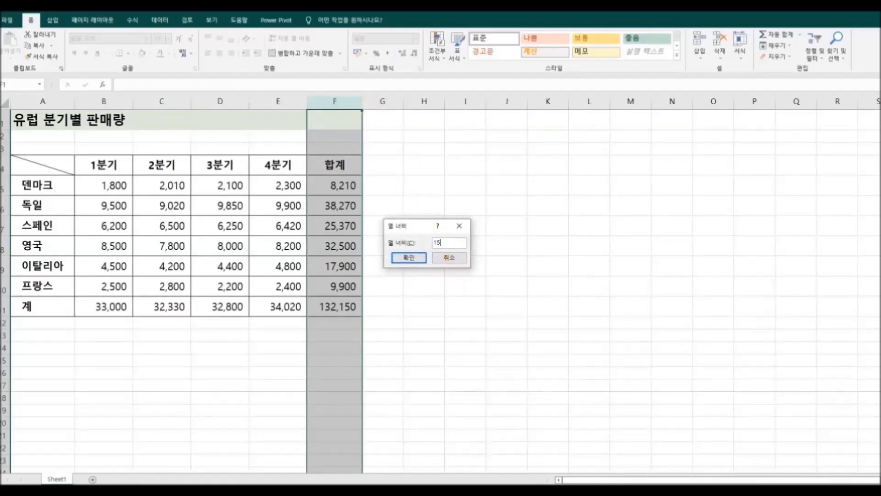
pyautogui.click(409, 257)
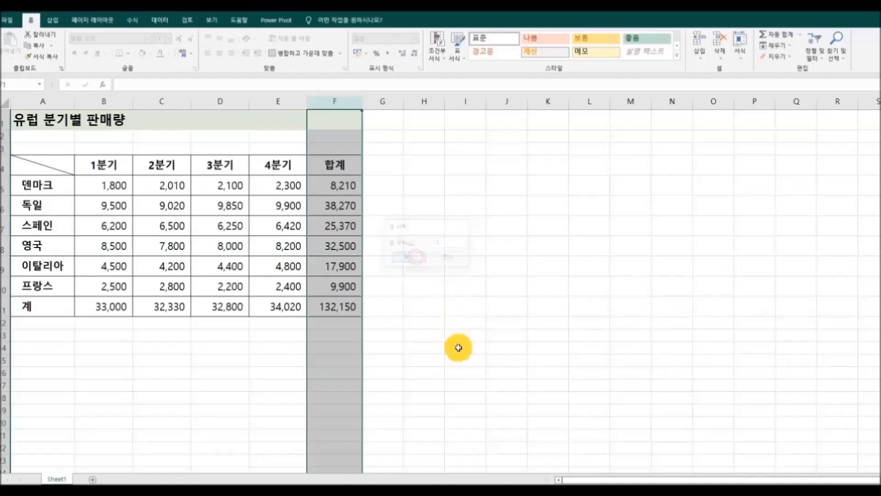
pyautogui.click(468, 359)
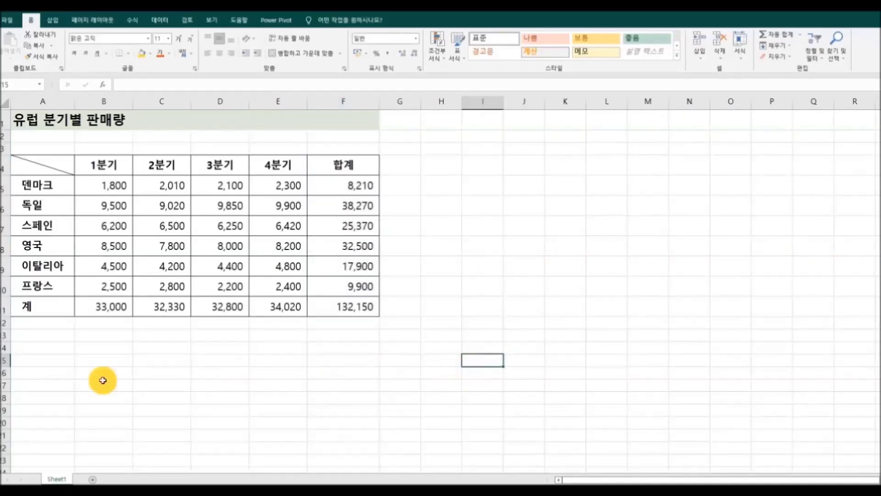
# Step: Increase the height of the 덴마크 to 프랑스 rows equally, and make the 계 row slightly taller
pyautogui.moveTo(4, 185); pyautogui.dragTo(6, 301)
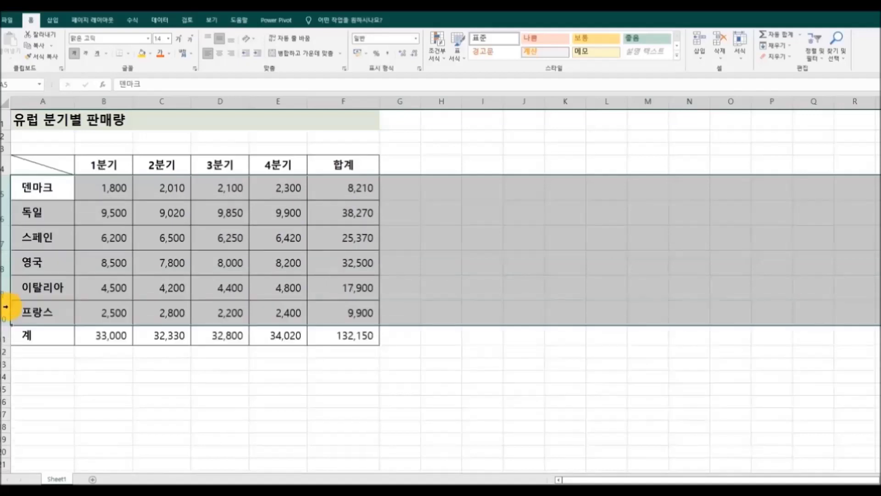
pyautogui.click(9, 347)
pyautogui.moveTo(7, 347); pyautogui.dragTo(6, 352)
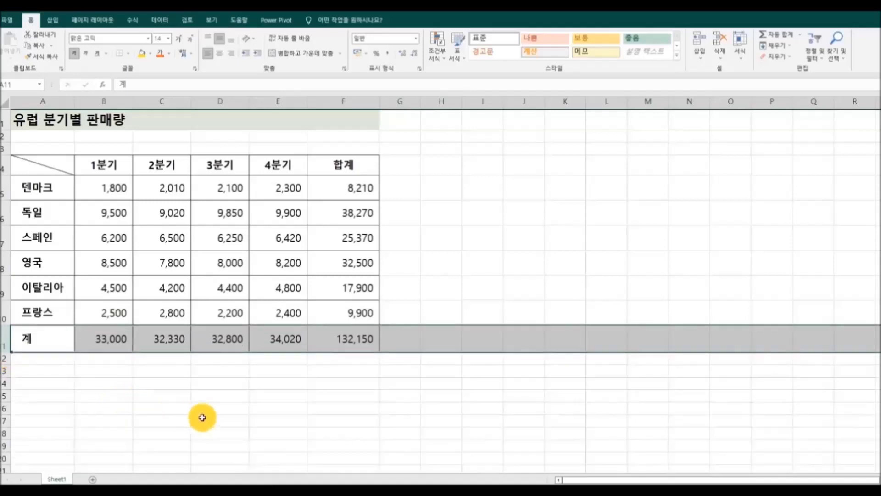
# Step: Set a slightly larger exact row height for the 덴마크 to 프랑스 rows together
pyautogui.moveTo(5, 188); pyautogui.dragTo(2, 320)
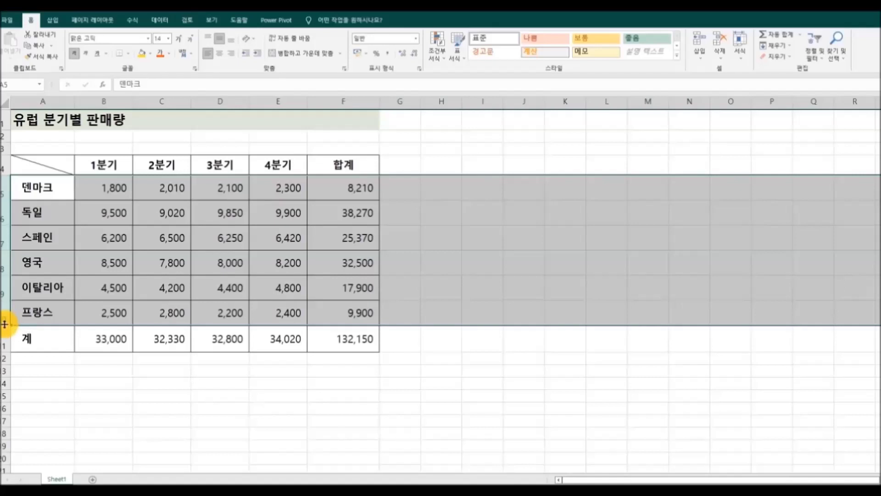
pyautogui.rightClick(4, 324)
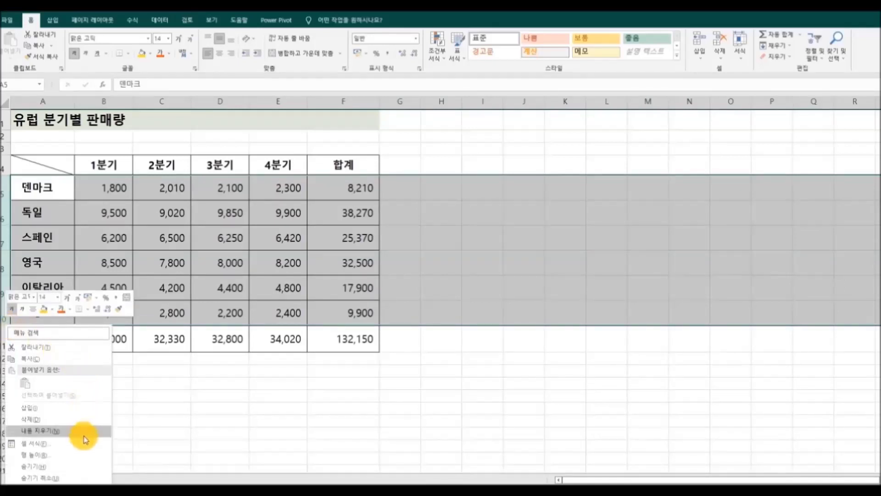
pyautogui.click(84, 454)
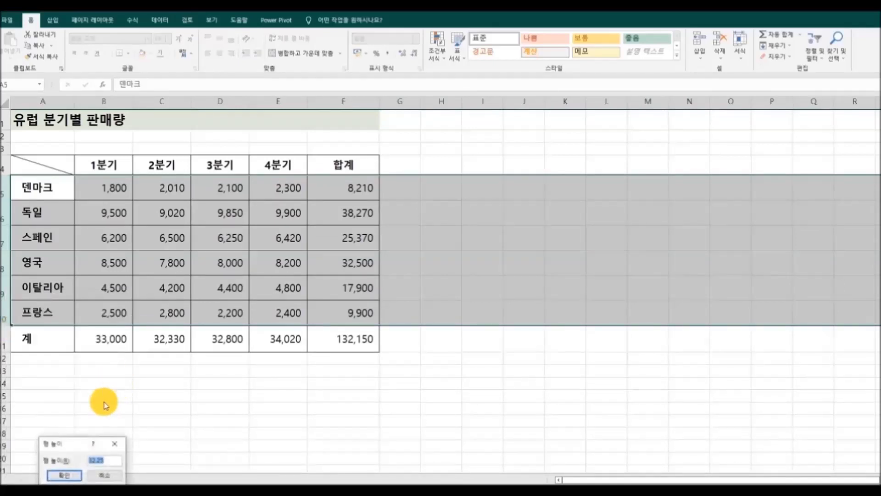
pyautogui.moveTo(79, 448); pyautogui.dragTo(129, 368)
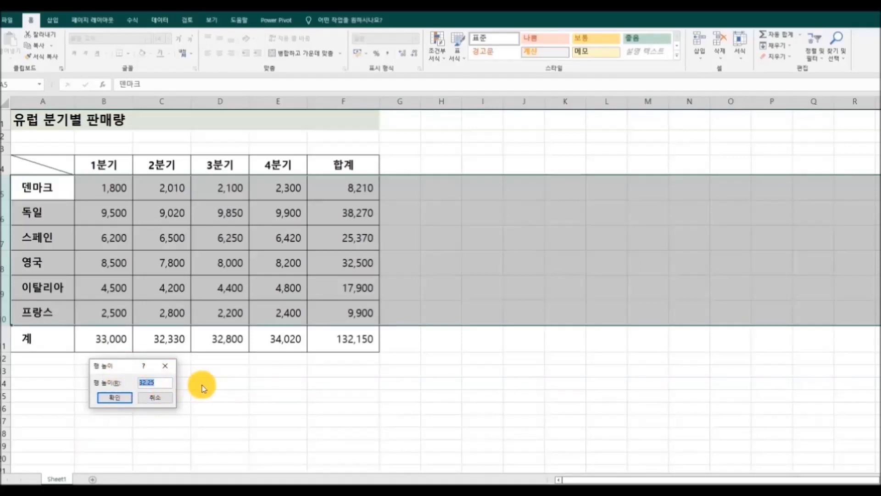
pyautogui.press('Return')
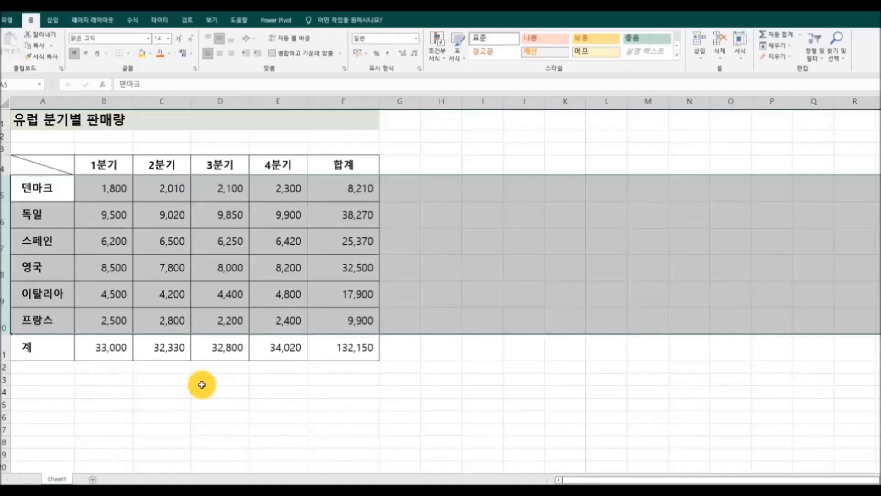
pyautogui.click(235, 407)
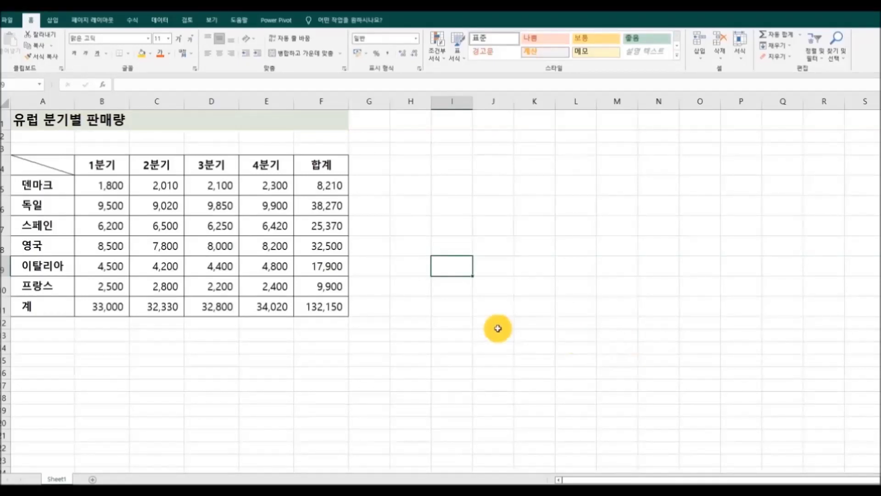
# Step: Hide the 3분기, 4분기 and 합계 columns D through F
pyautogui.moveTo(210, 165); pyautogui.dragTo(321, 307)
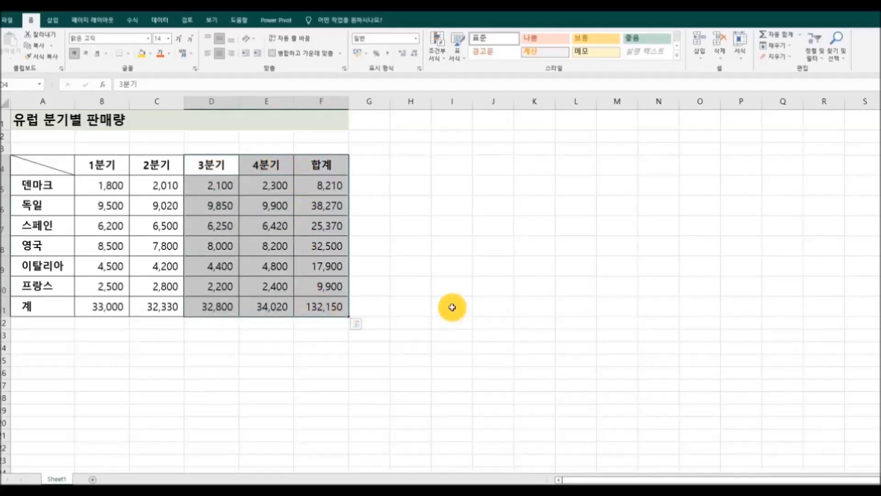
pyautogui.moveTo(213, 102); pyautogui.dragTo(321, 106)
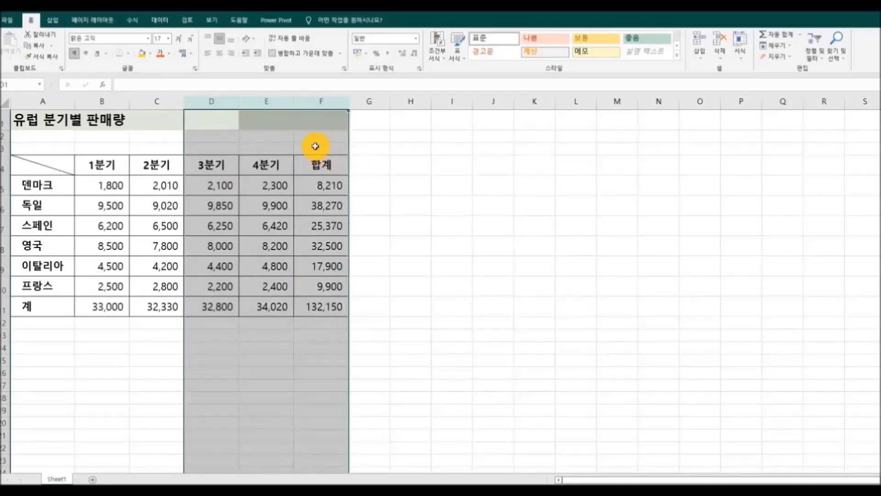
pyautogui.rightClick(315, 146)
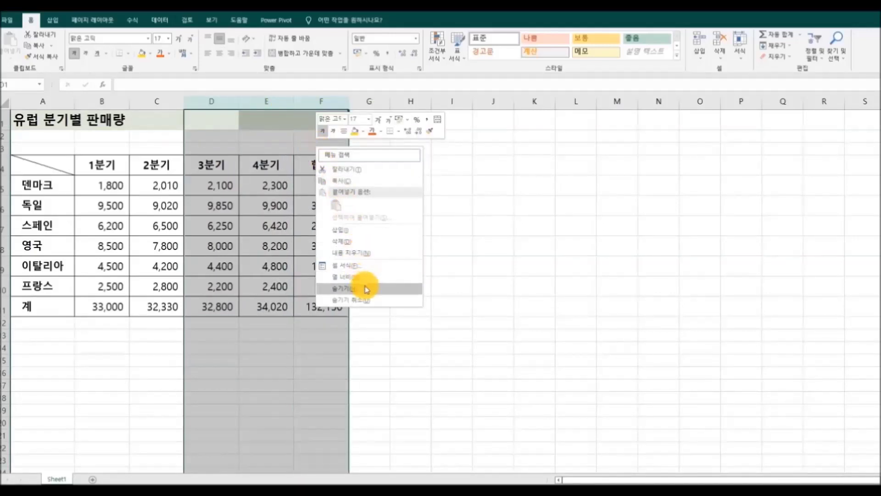
pyautogui.click(367, 288)
pyautogui.click(413, 302)
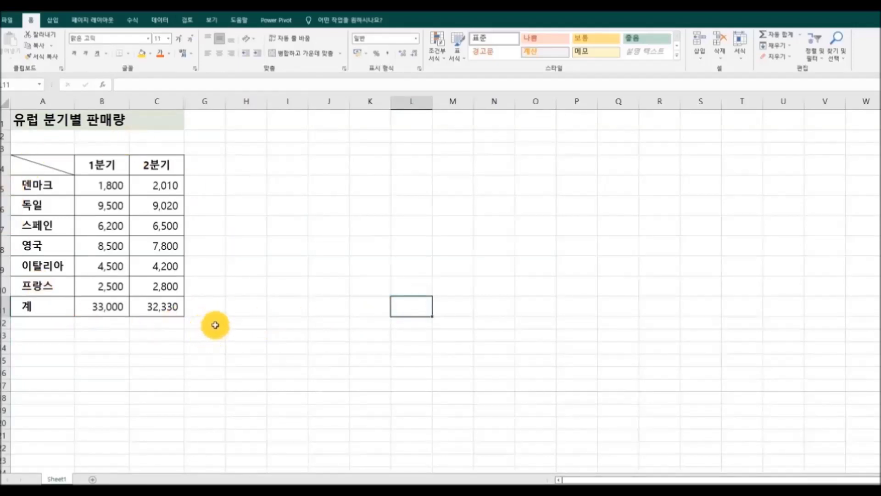
# Step: Unhide the columns between C and G by selecting columns A through G
pyautogui.click(55, 102)
pyautogui.moveTo(54, 102); pyautogui.dragTo(206, 101)
pyautogui.rightClick(207, 102)
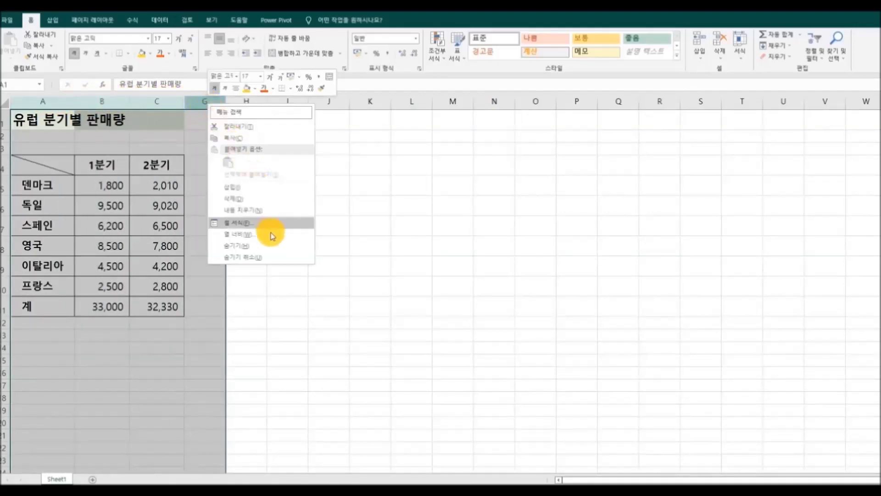
pyautogui.click(276, 257)
pyautogui.click(450, 351)
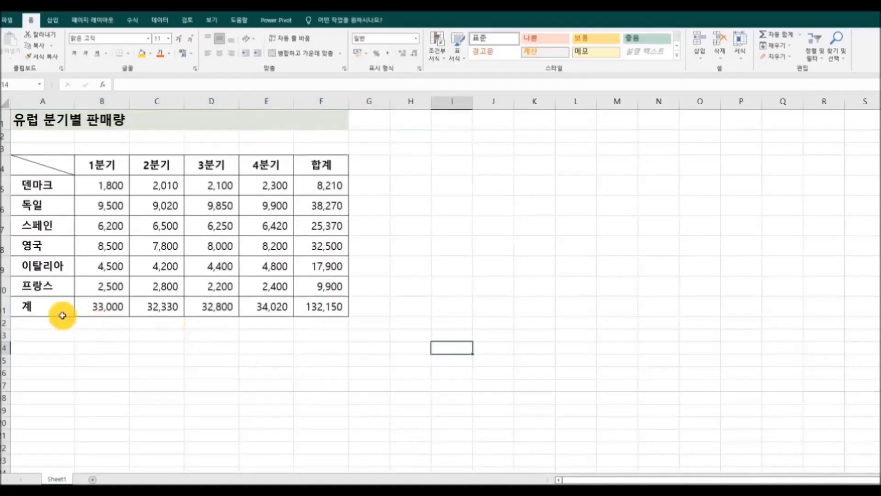
# Step: Hide the 독일 to 이탈리아 rows 6 through 9 together with the 계 row 11
pyautogui.moveTo(3, 205); pyautogui.dragTo(3, 260)
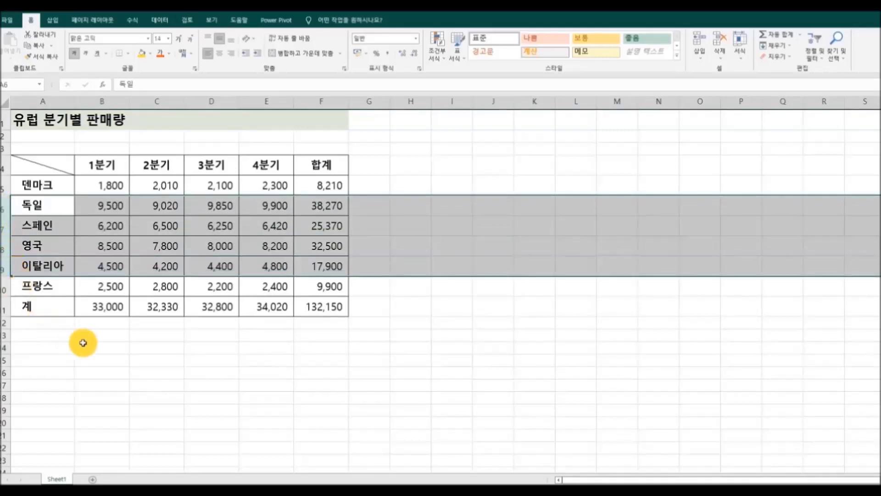
pyautogui.keyDown('ctrl'); pyautogui.click(4, 308); pyautogui.keyUp('ctrl')
pyautogui.rightClick(4, 309)
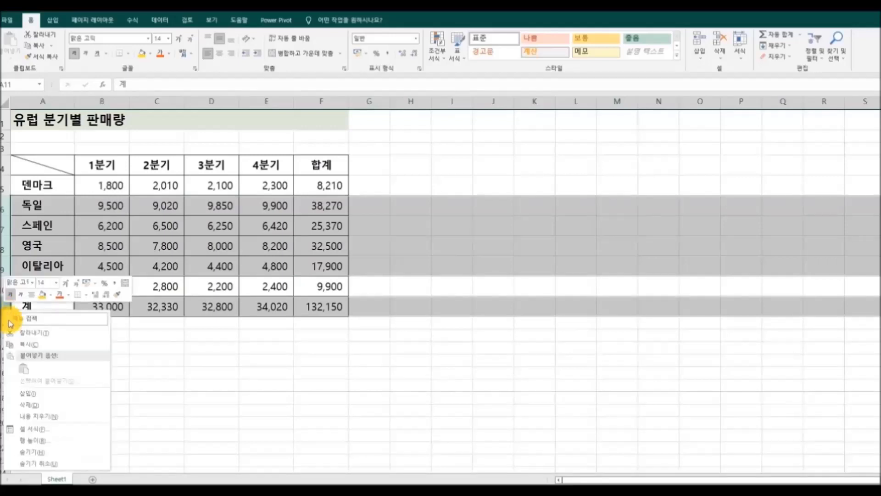
pyautogui.click(63, 450)
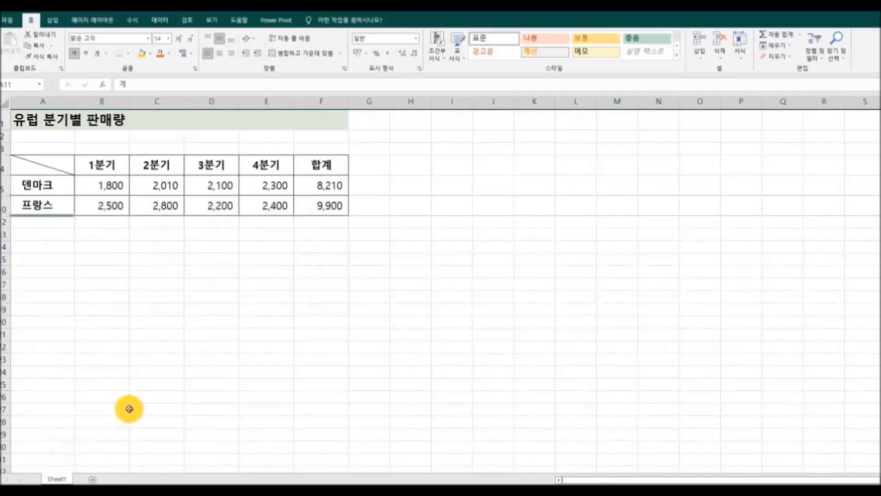
pyautogui.click(129, 410)
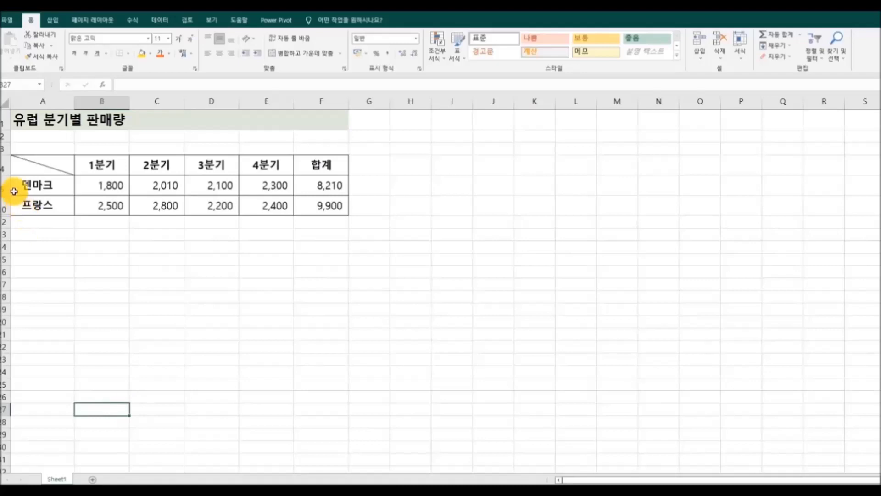
# Step: Unhide the hidden table rows by selecting rows 4 through 12
pyautogui.moveTo(2, 164); pyautogui.dragTo(3, 224)
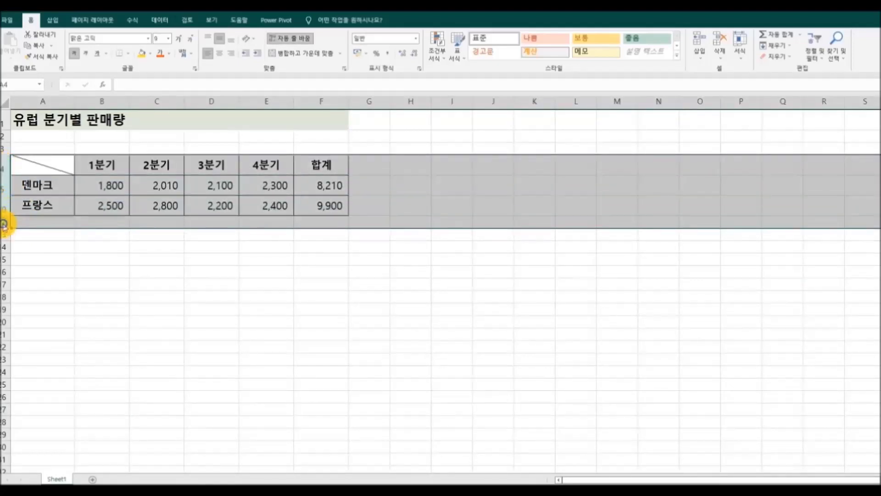
pyautogui.rightClick(4, 224)
pyautogui.click(59, 374)
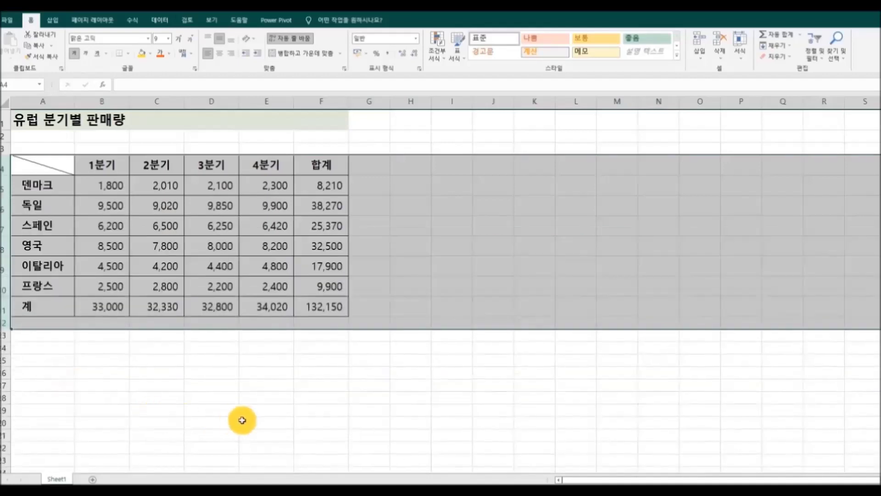
pyautogui.click(255, 420)
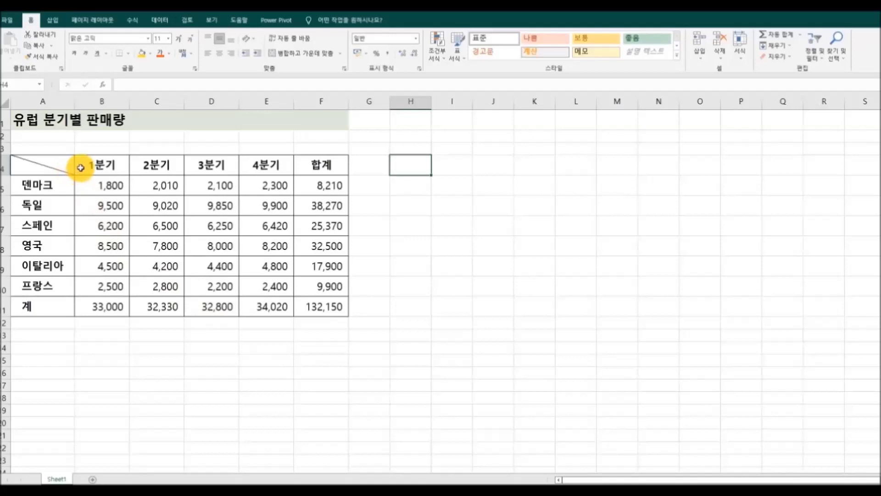
pyautogui.moveTo(80, 167); pyautogui.dragTo(299, 167)
pyautogui.moveTo(62, 188); pyautogui.dragTo(58, 297)
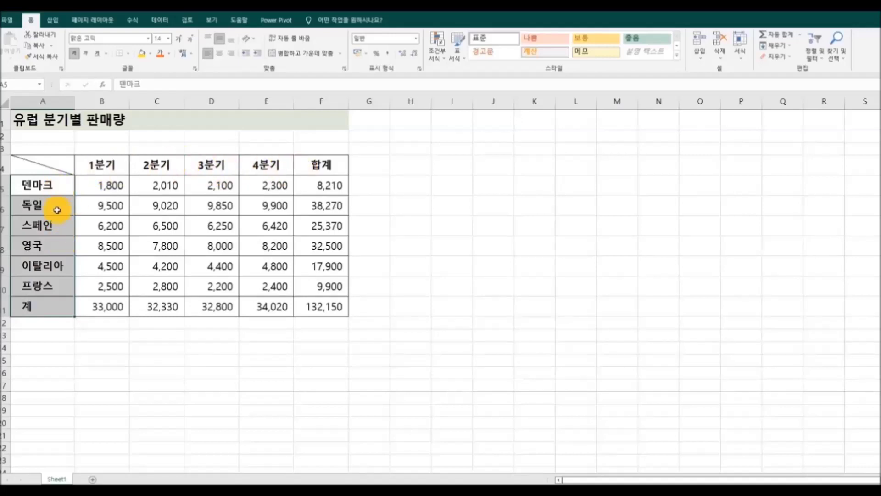
pyautogui.click(271, 362)
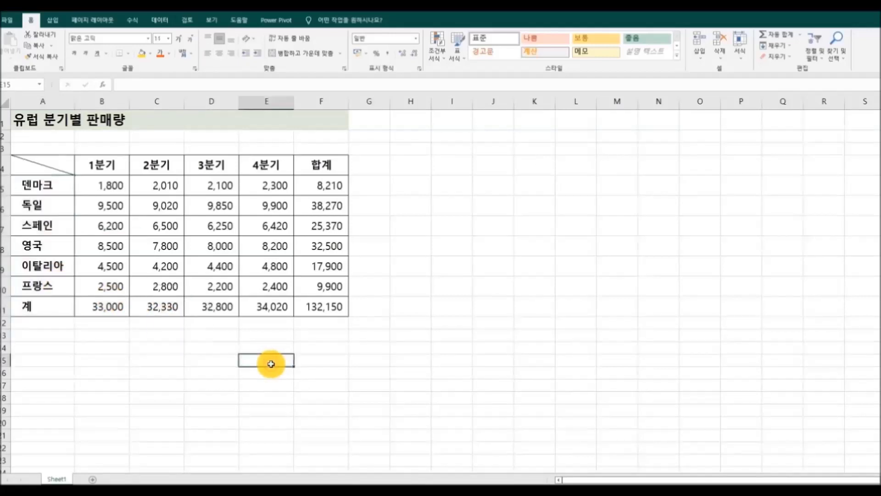
# Step: Copy the sales table A4:F11 and paste it transposed at H4
pyautogui.moveTo(46, 166); pyautogui.dragTo(308, 311)
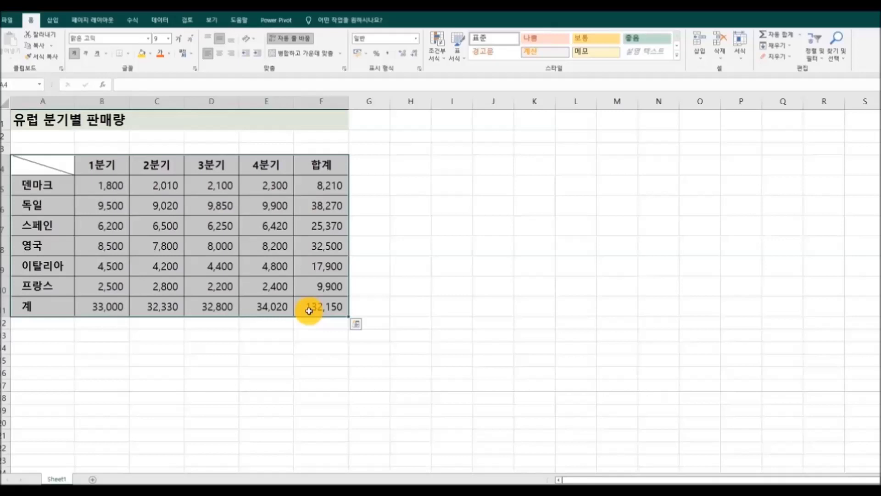
pyautogui.rightClick(209, 203)
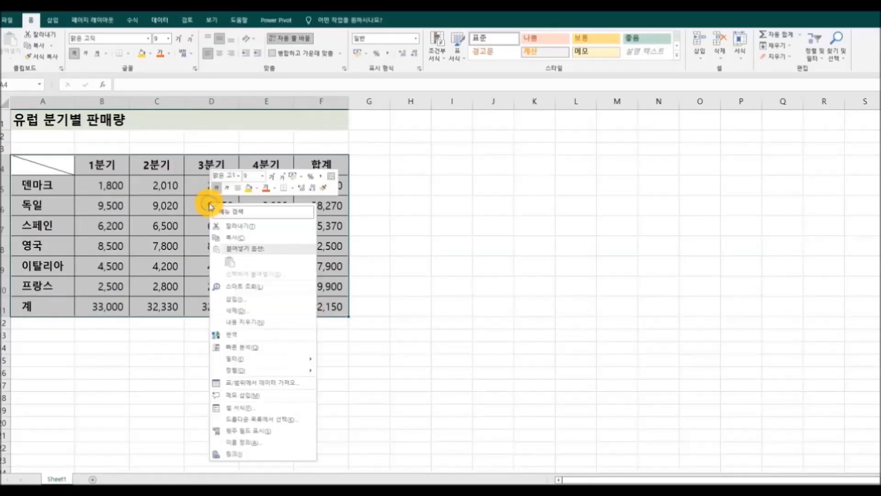
pyautogui.click(241, 232)
pyautogui.click(416, 167)
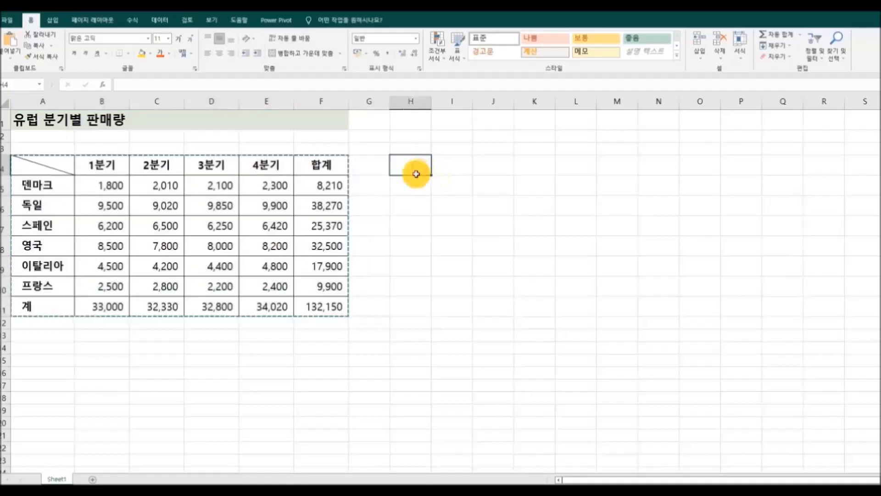
pyautogui.click(17, 58)
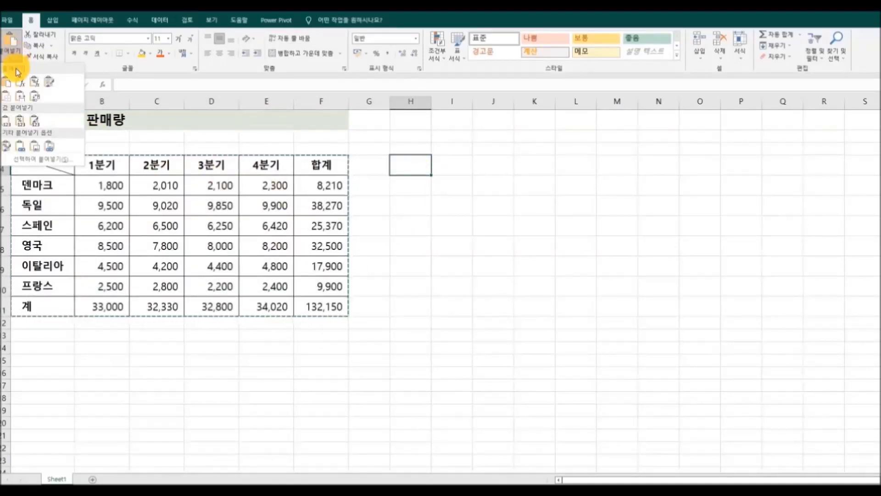
pyautogui.click(36, 99)
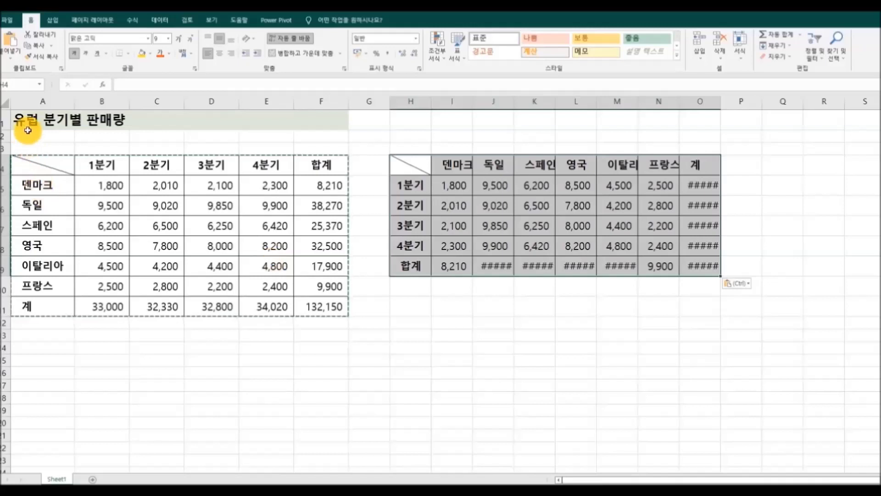
# Step: Copy the title range A1:F1 and paste it at H1 above the transposed table
pyautogui.moveTo(28, 120); pyautogui.dragTo(323, 125)
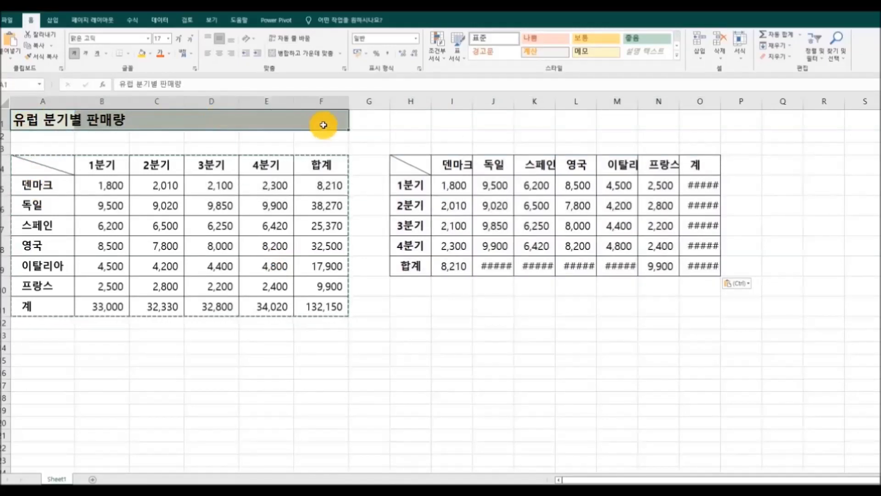
pyautogui.rightClick(323, 120)
pyautogui.click(338, 142)
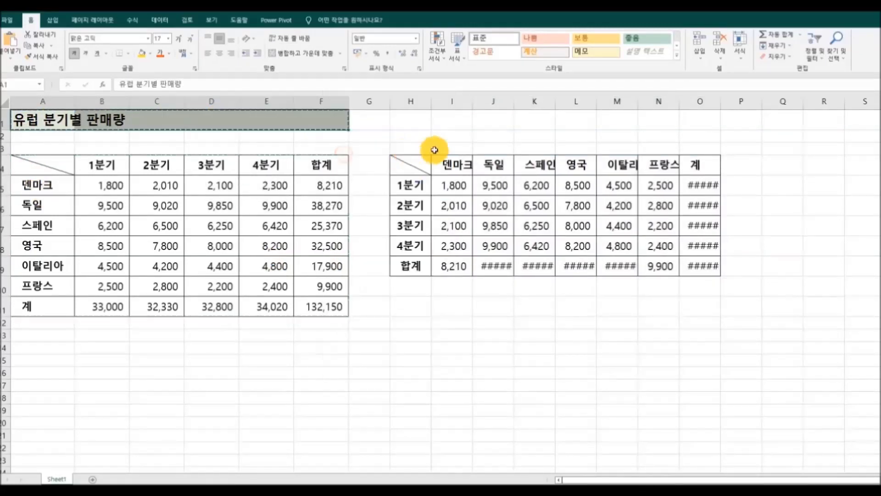
pyautogui.click(416, 122)
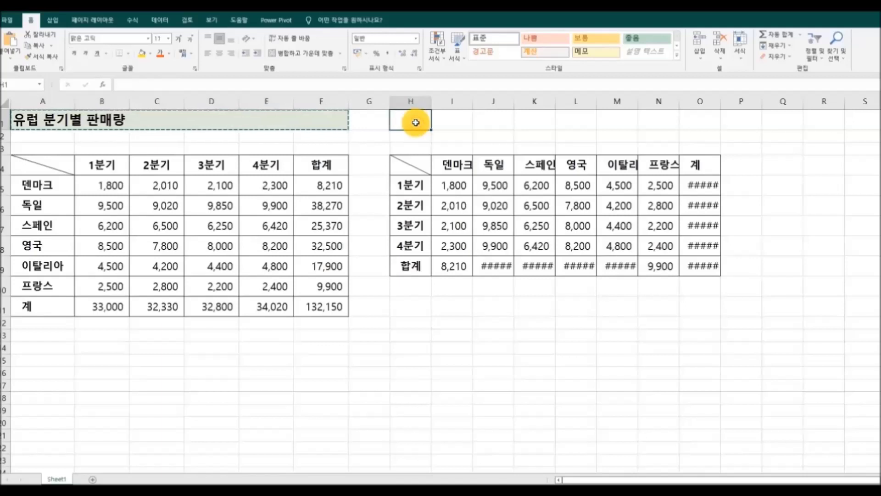
pyautogui.click(14, 58)
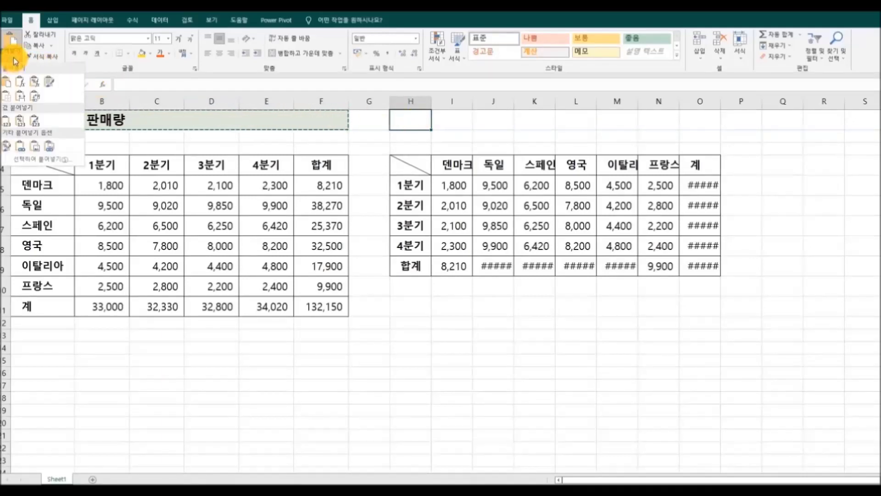
pyautogui.click(7, 82)
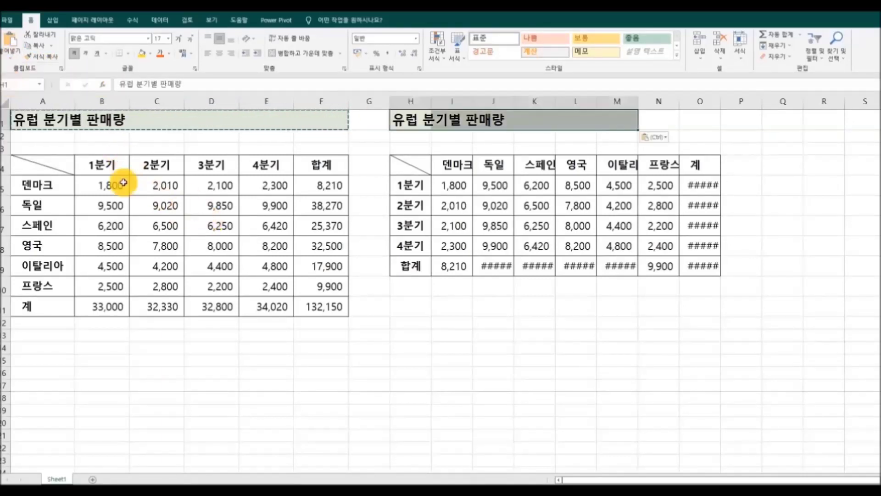
# Step: Delete columns A through G, which hold the original table and the spacer column
pyautogui.moveTo(36, 102); pyautogui.dragTo(366, 103)
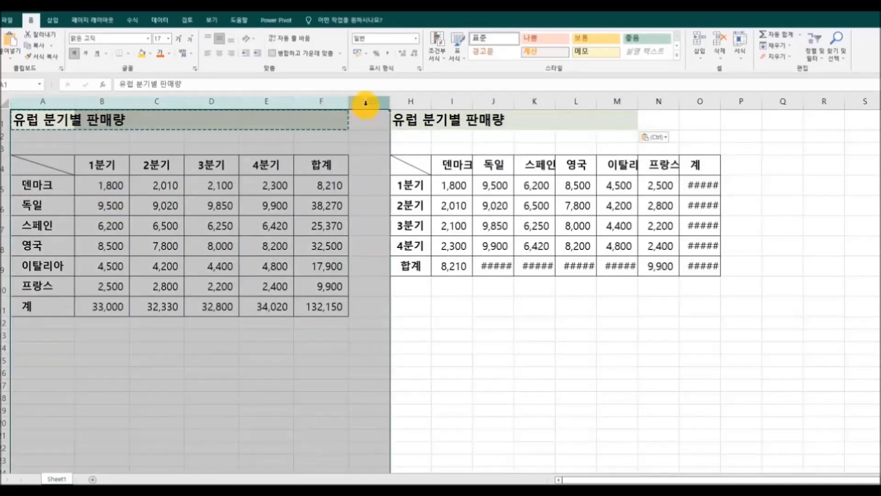
pyautogui.rightClick(366, 103)
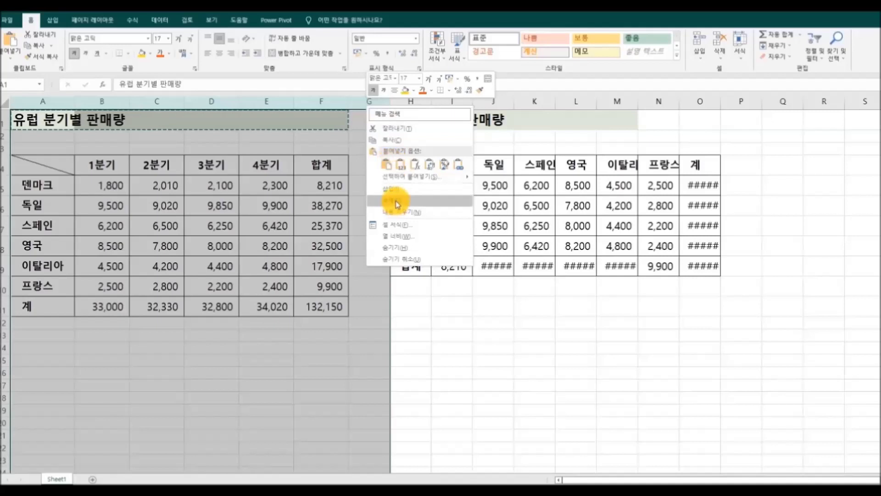
pyautogui.click(397, 204)
pyautogui.click(334, 322)
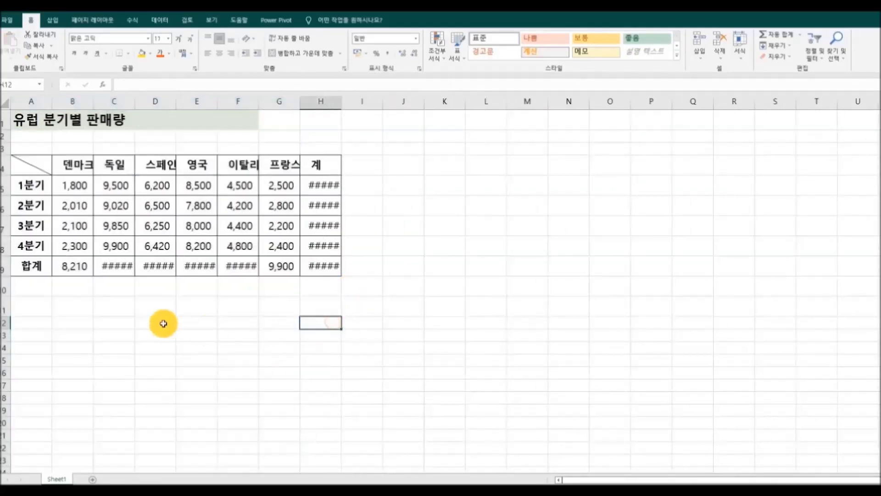
# Step: Widen columns A through H equally and center the headings 덴마크 to 계 in row 4
pyautogui.moveTo(32, 102); pyautogui.dragTo(367, 106)
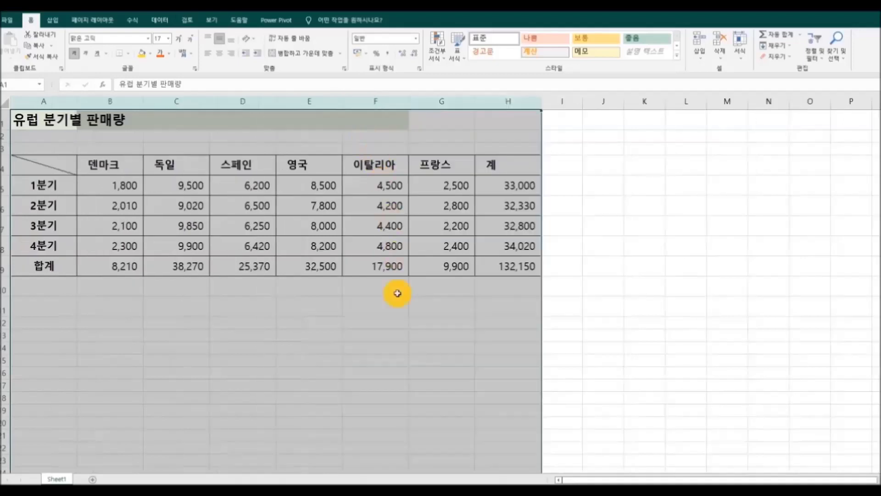
pyautogui.click(237, 359)
pyautogui.moveTo(105, 165); pyautogui.dragTo(478, 169)
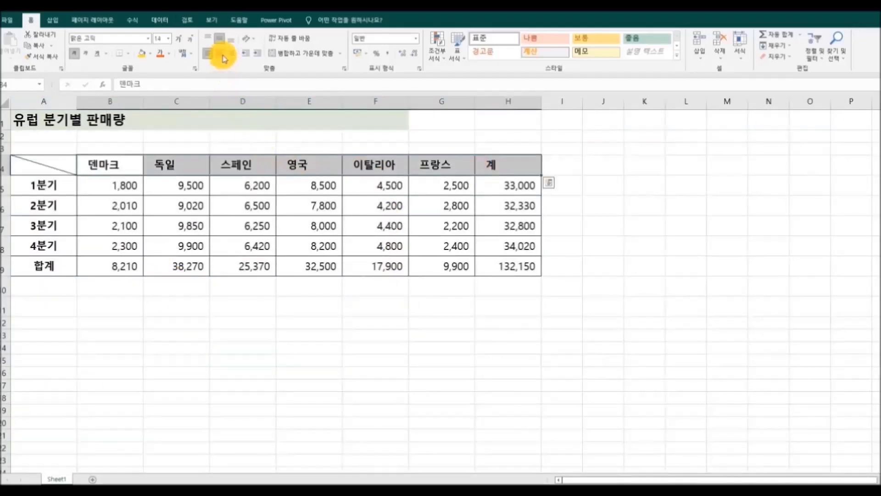
pyautogui.click(222, 53)
pyautogui.click(398, 373)
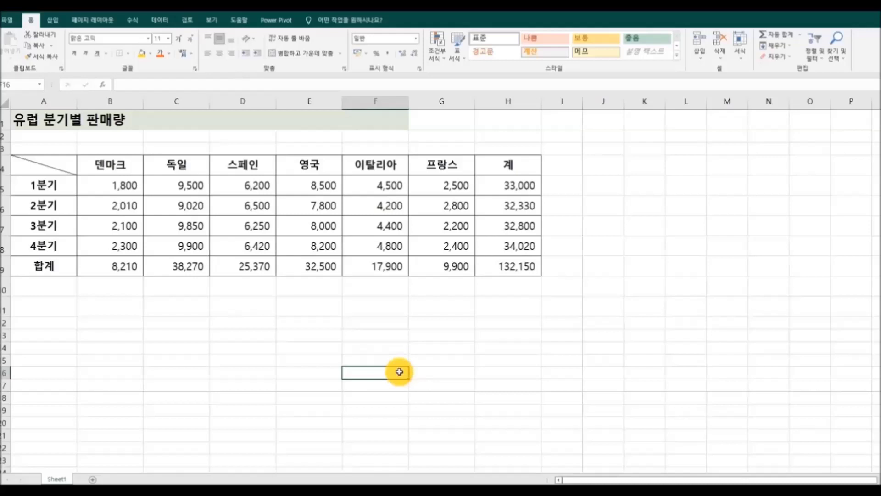
# Step: Merge and center the title 유럽 분기별 판매량 across A1:H1
pyautogui.moveTo(30, 123); pyautogui.dragTo(501, 112)
pyautogui.click(292, 54)
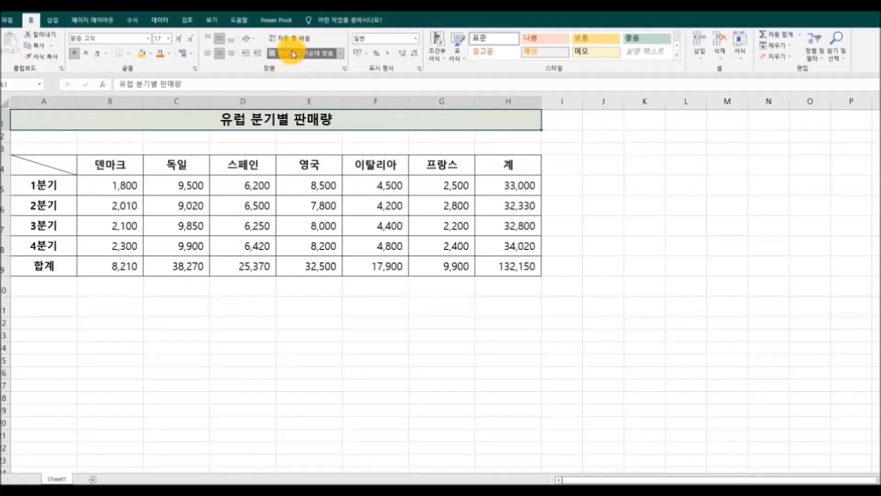
pyautogui.click(683, 335)
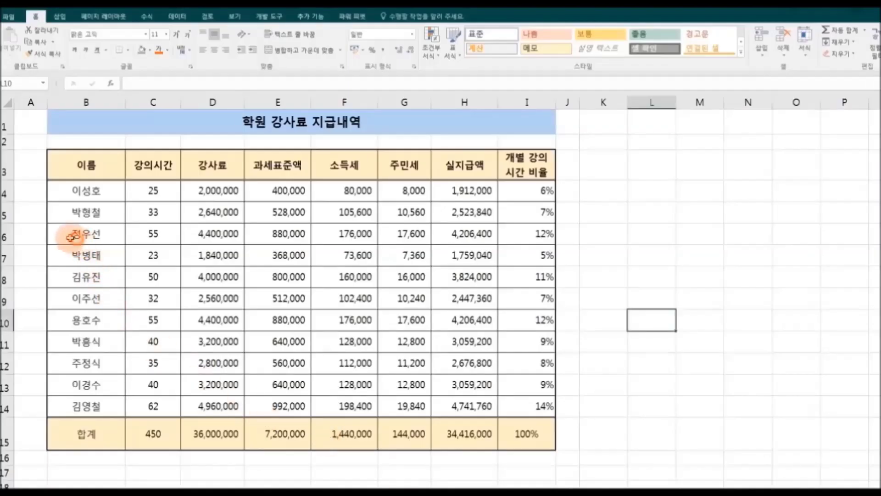
pyautogui.click(63, 236)
pyautogui.moveTo(116, 235); pyautogui.dragTo(518, 236)
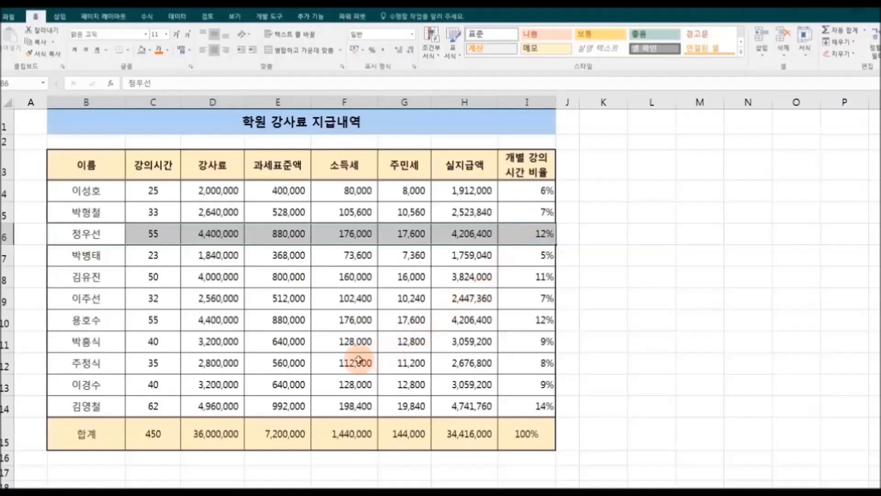
pyautogui.moveTo(85, 300); pyautogui.dragTo(512, 301)
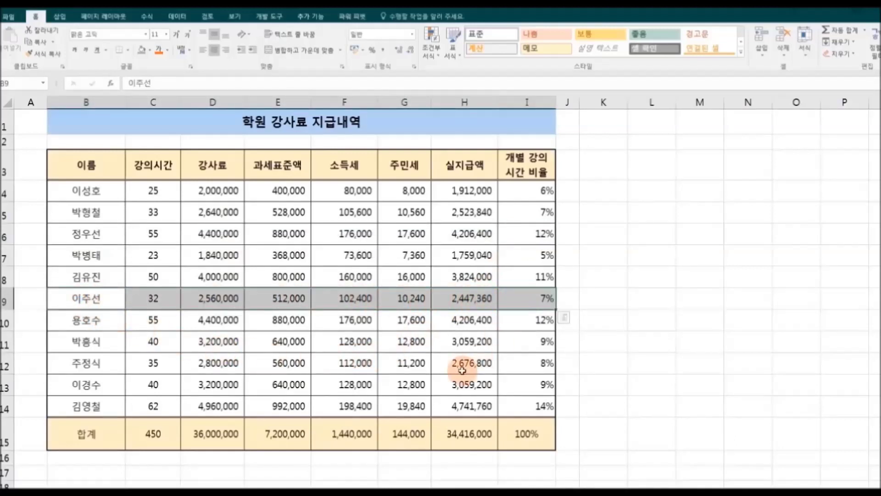
# Step: Fill cells B6:I6 of the 학원 강사료 지급내역 table with medium blue
pyautogui.moveTo(75, 233); pyautogui.dragTo(512, 233)
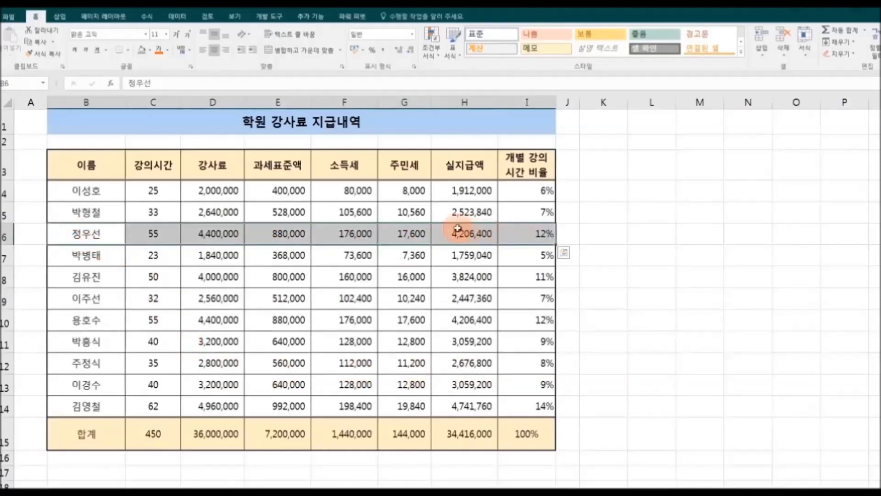
pyautogui.click(150, 50)
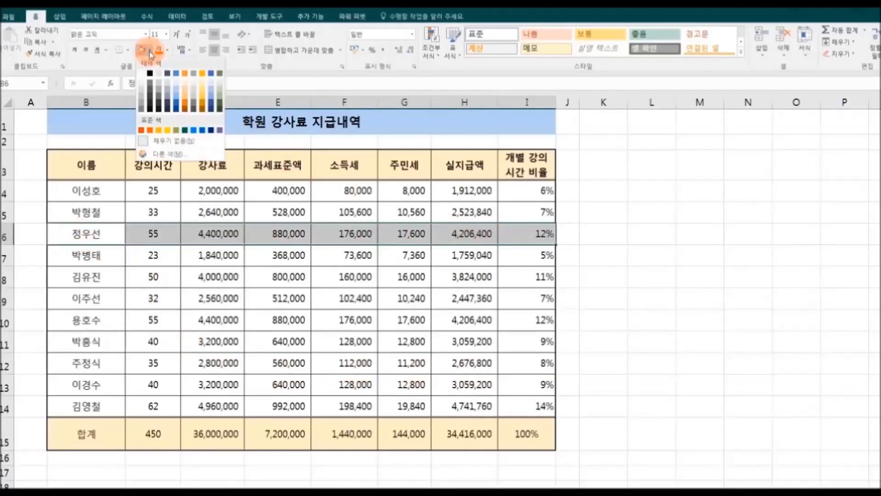
pyautogui.click(176, 98)
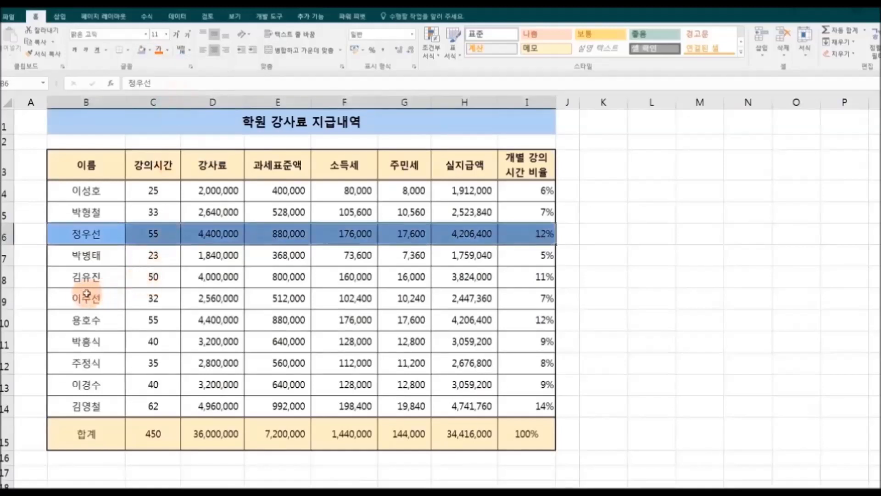
# Step: Fill cells B9:I9 with green
pyautogui.moveTo(93, 293); pyautogui.dragTo(531, 298)
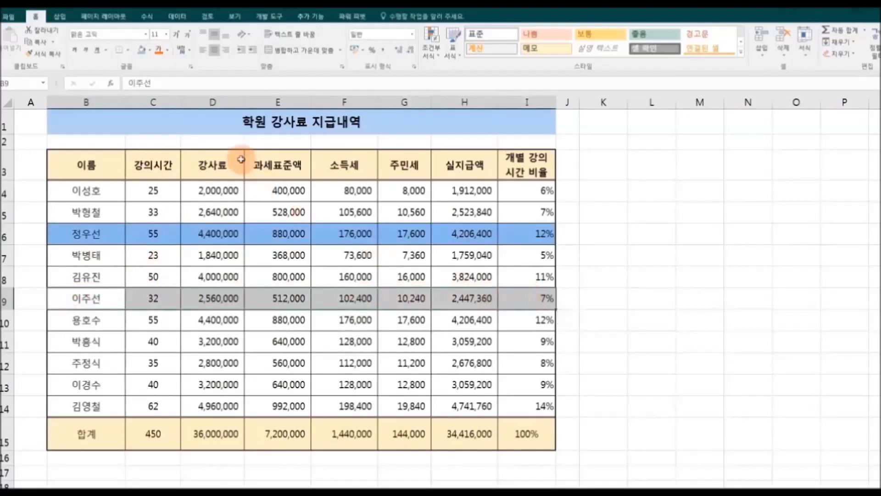
pyautogui.click(151, 55)
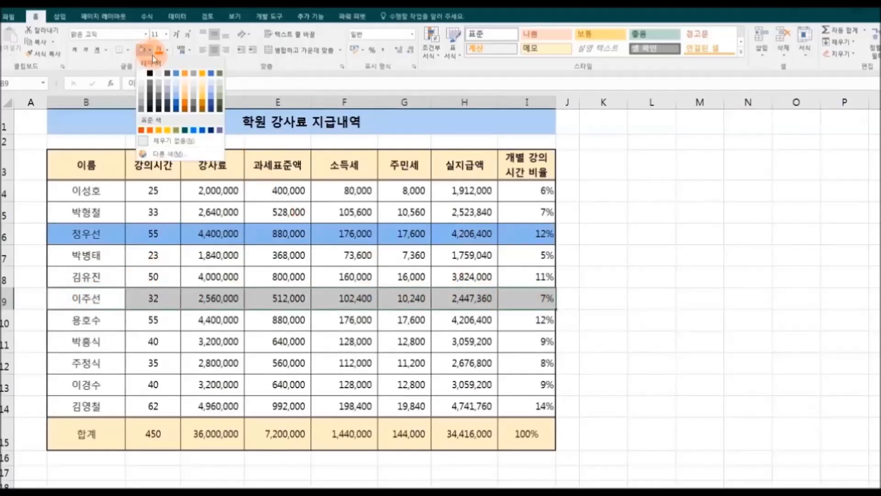
pyautogui.click(219, 94)
pyautogui.click(597, 297)
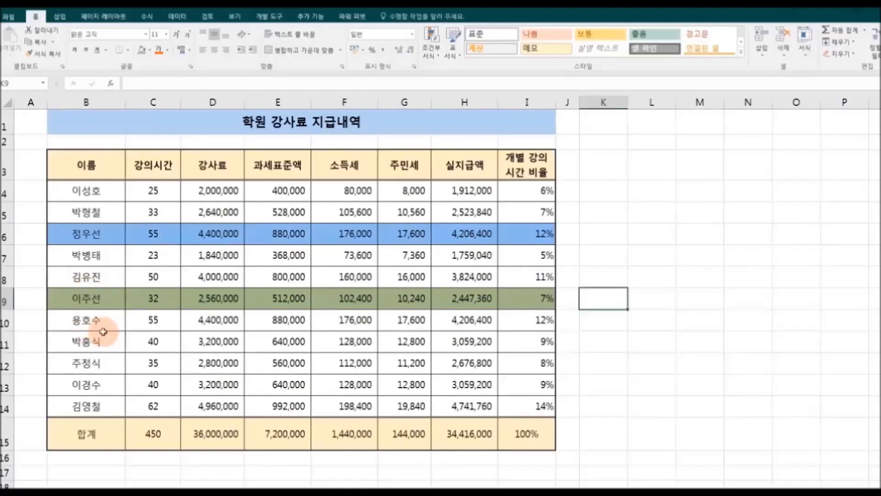
# Step: Cut the blue row B6:I6 and insert the cut cells at B10:I10, directly below the green row
pyautogui.moveTo(75, 233); pyautogui.dragTo(544, 231)
pyautogui.rightClick(488, 237)
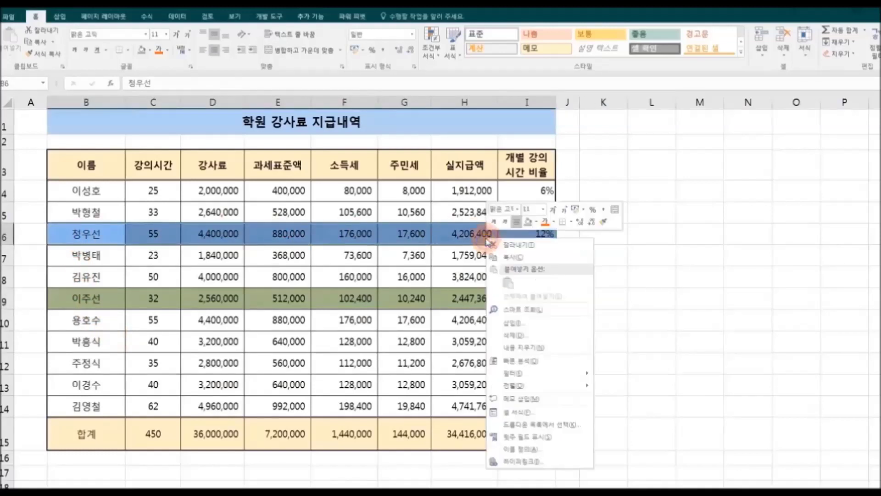
pyautogui.click(516, 246)
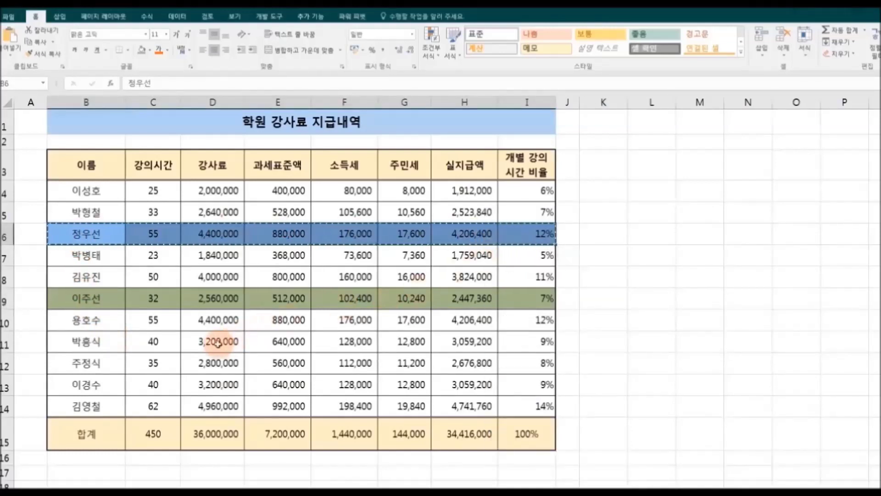
pyautogui.click(62, 322)
pyautogui.moveTo(62, 322); pyautogui.dragTo(516, 321)
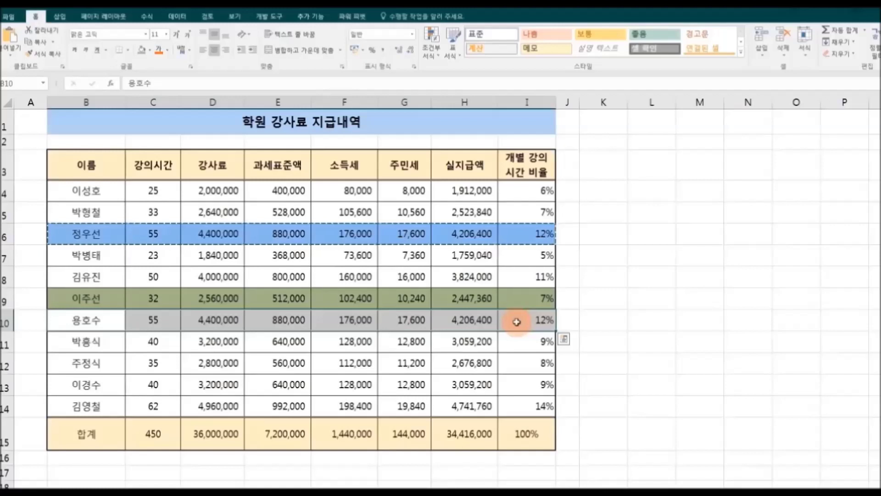
pyautogui.rightClick(516, 321)
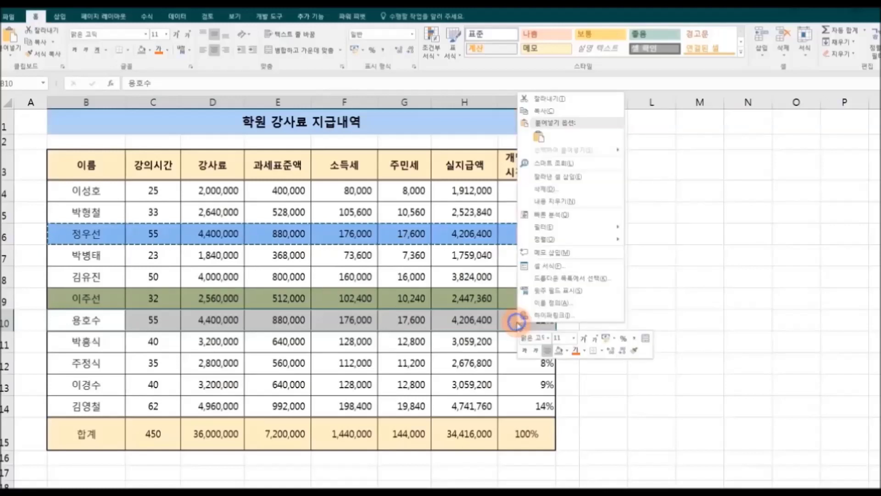
pyautogui.click(605, 179)
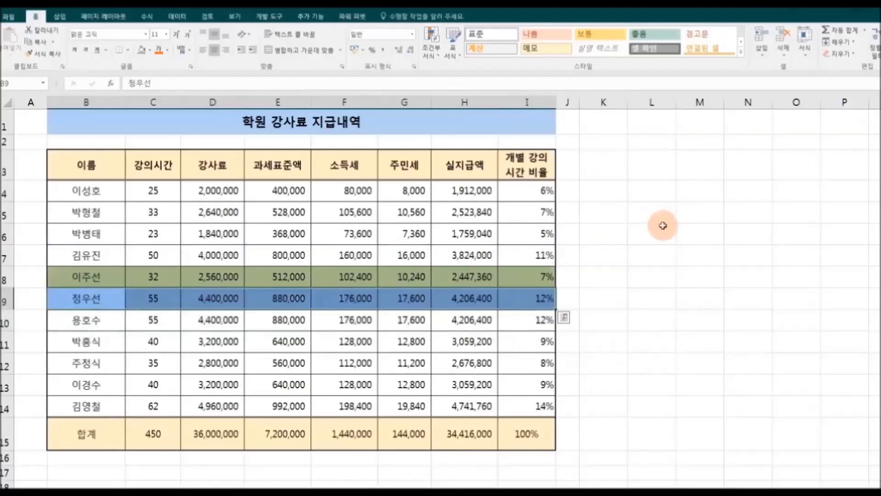
pyautogui.click(663, 226)
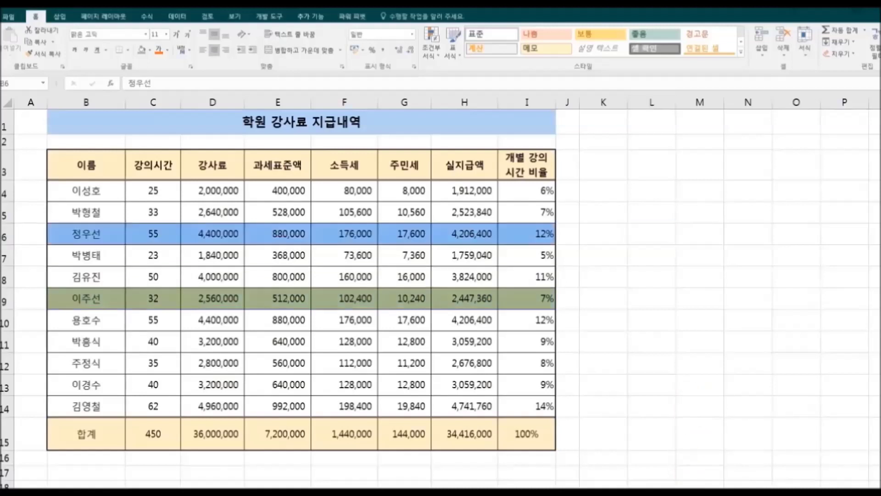
# Step: Move the blue cells B6:I6 by their selection border to between rows 9 and 10, inserting rather than overwriting
pyautogui.click(81, 235)
pyautogui.moveTo(70, 232); pyautogui.dragTo(516, 239)
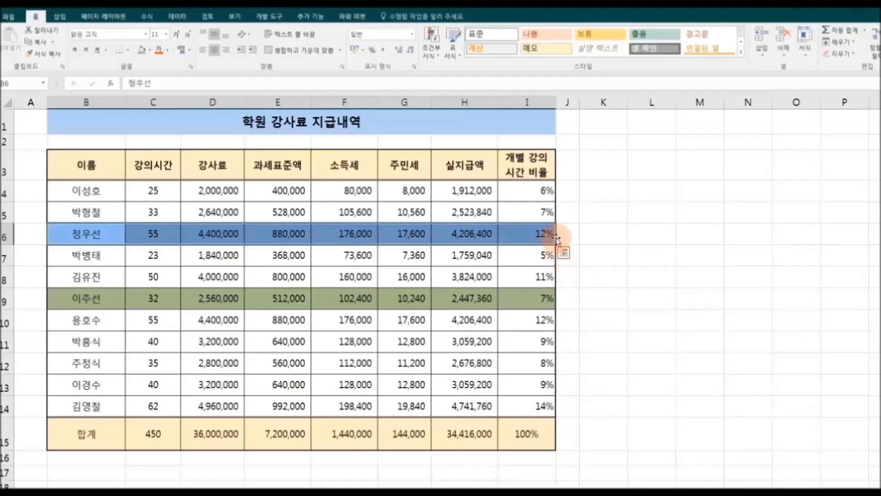
pyautogui.moveTo(557, 237); pyautogui.dragTo(557, 312)
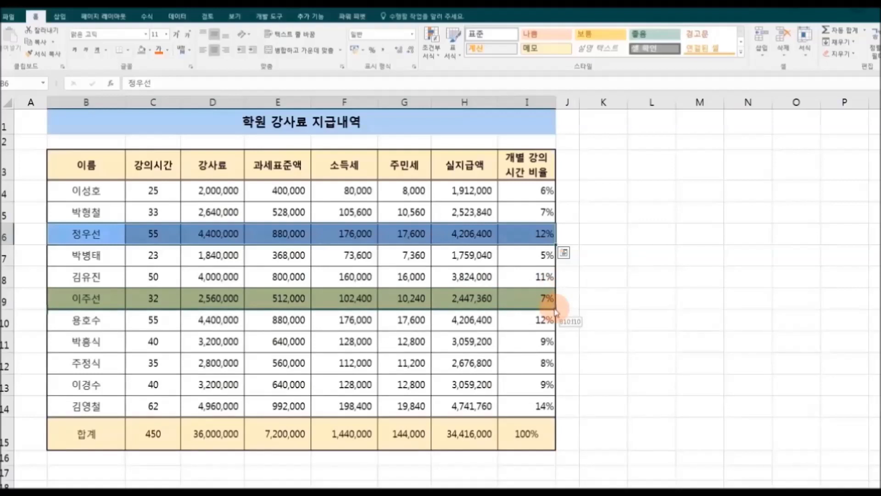
pyautogui.moveTo(557, 311); pyautogui.dragTo(558, 310)
pyautogui.click(672, 317)
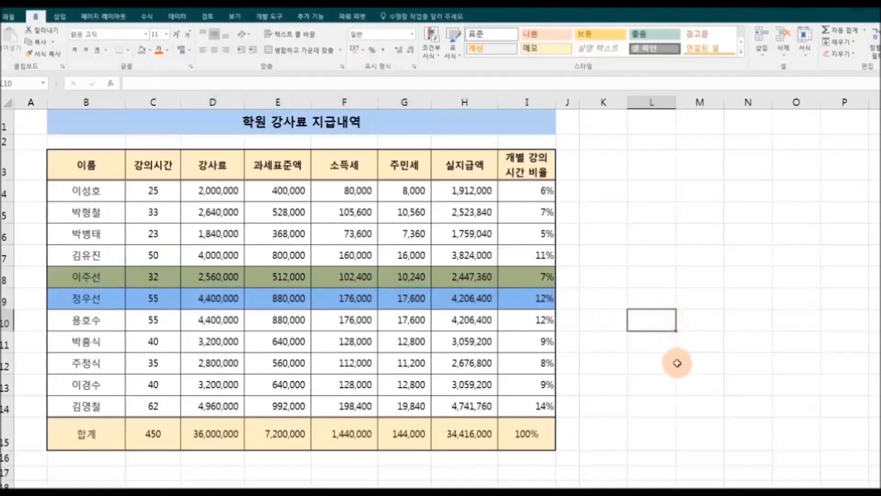
pyautogui.click(677, 389)
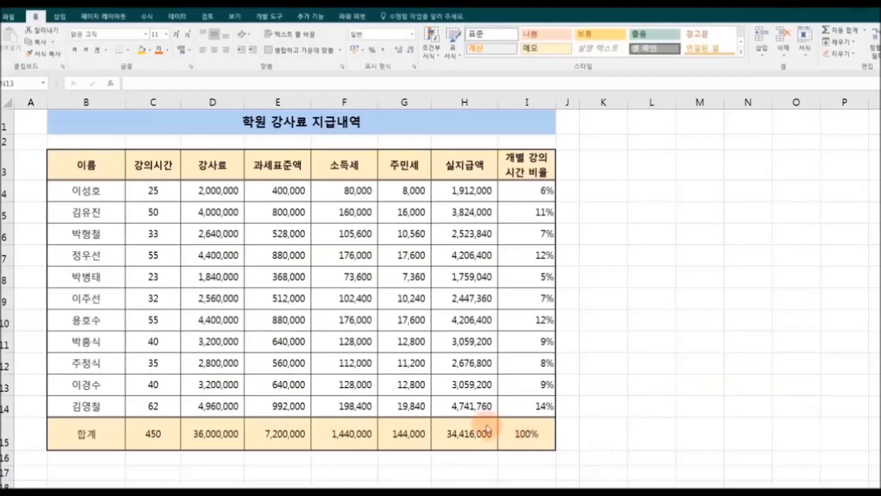
# Step: Cut the 소득세 column F3:F15 and insert the cut cells in front of the 실지급액 column H3:H15
pyautogui.moveTo(344, 160); pyautogui.dragTo(355, 420)
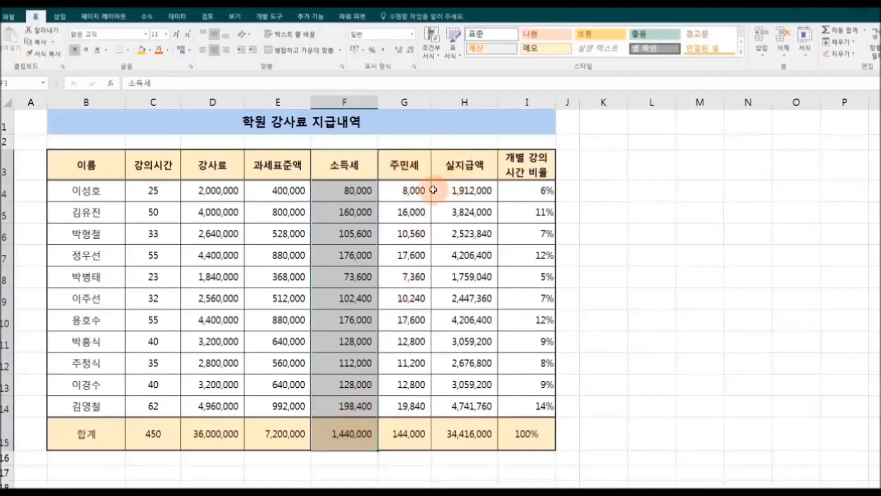
pyautogui.rightClick(352, 172)
pyautogui.click(380, 191)
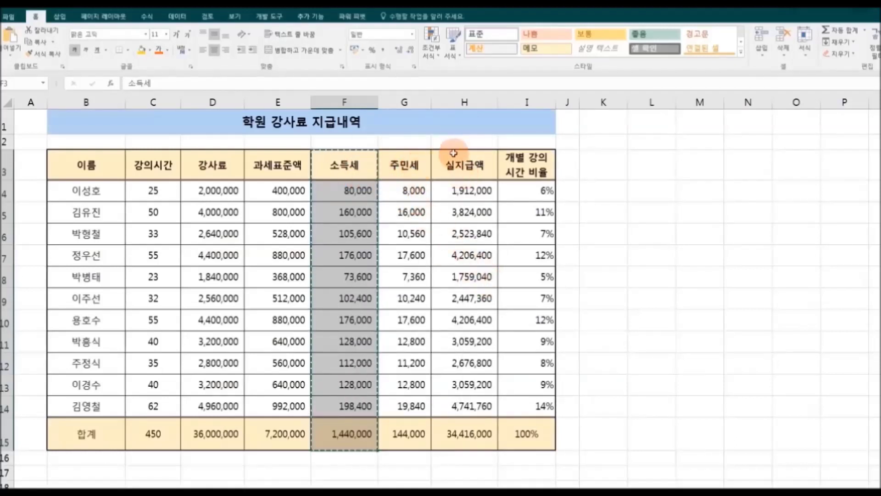
pyautogui.click(452, 177)
pyautogui.moveTo(452, 177); pyautogui.dragTo(457, 430)
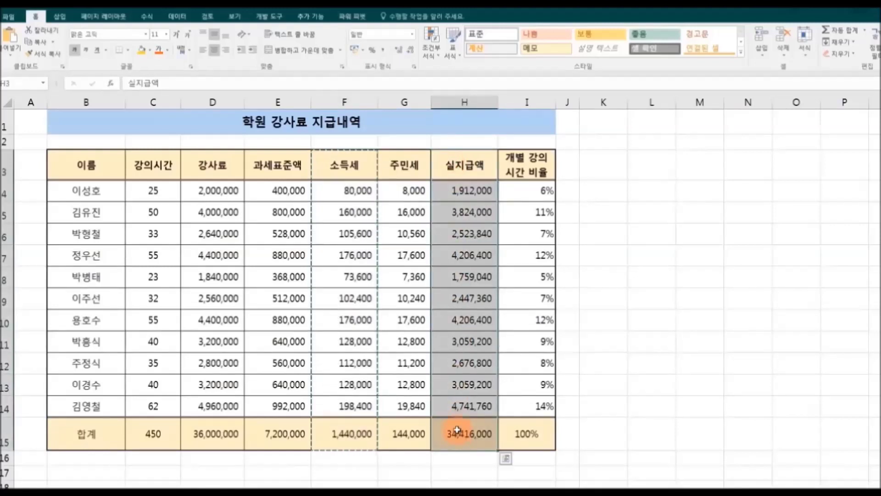
pyautogui.rightClick(469, 240)
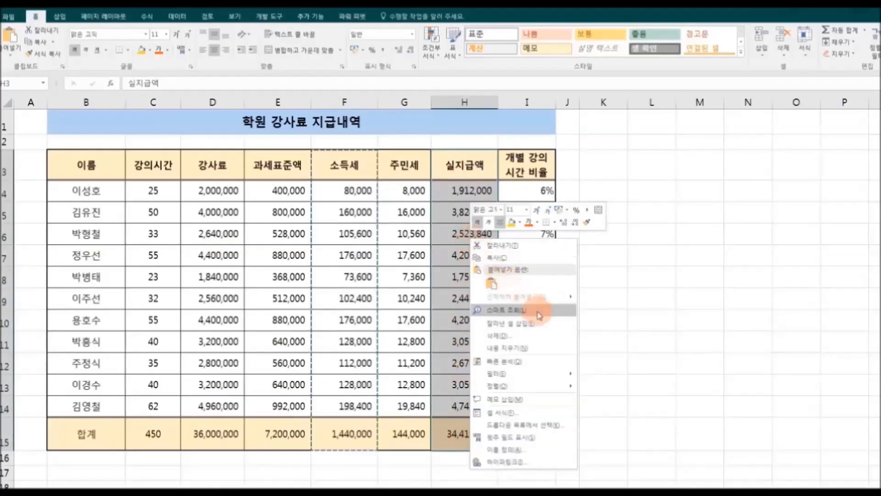
pyautogui.click(553, 325)
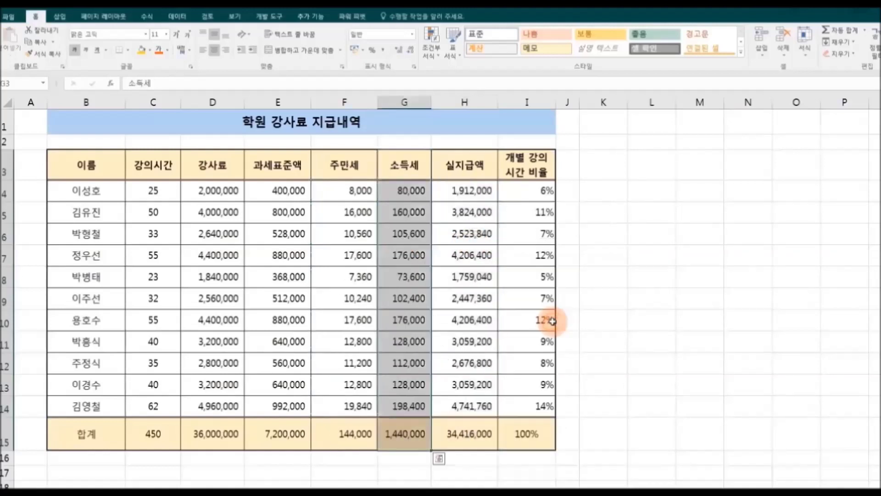
pyautogui.click(688, 334)
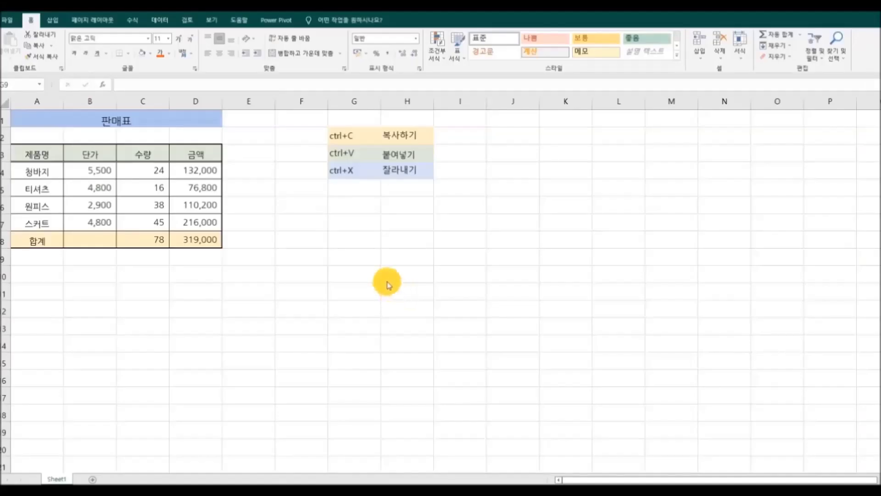
pyautogui.click(359, 137)
pyautogui.click(362, 155)
pyautogui.click(372, 173)
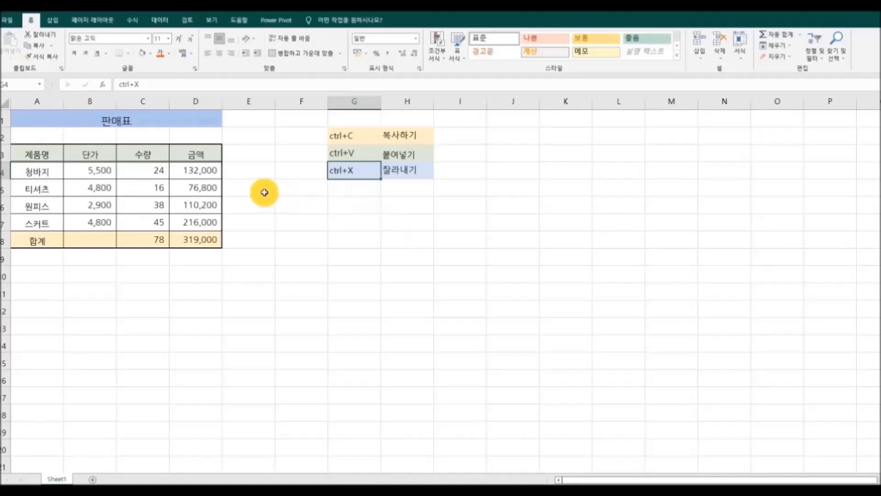
pyautogui.moveTo(199, 170); pyautogui.dragTo(207, 236)
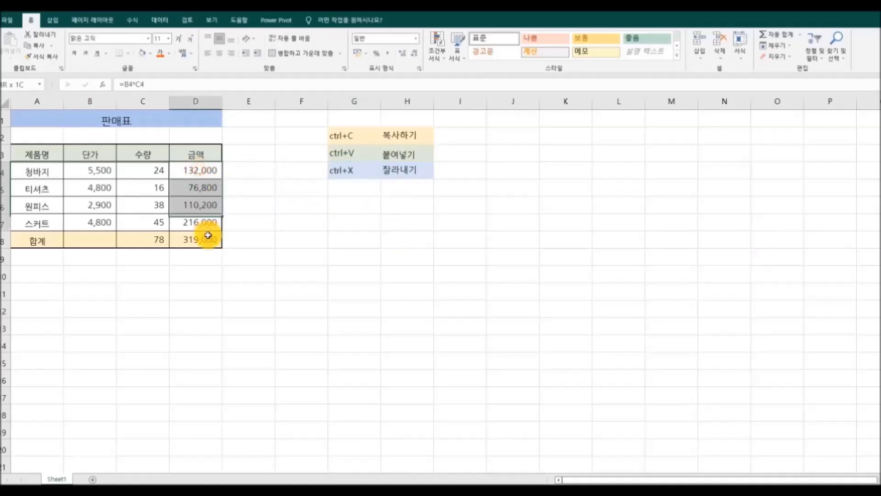
pyautogui.rightClick(206, 209)
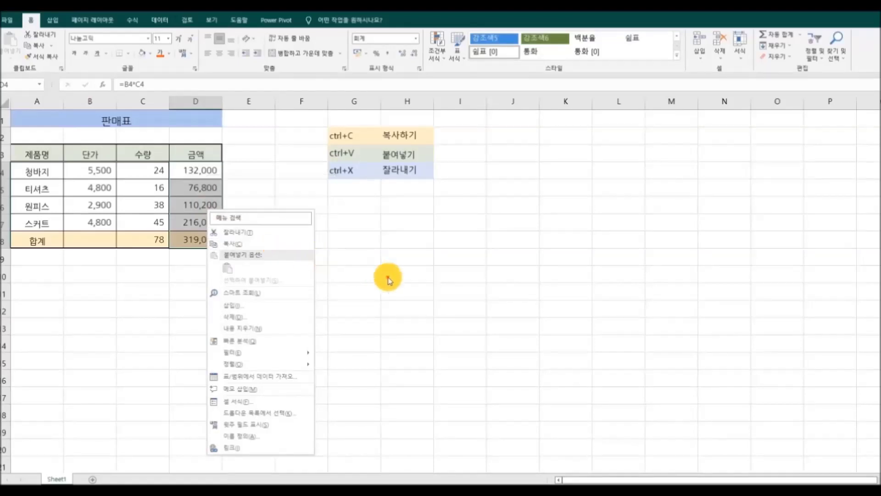
pyautogui.press('Escape')
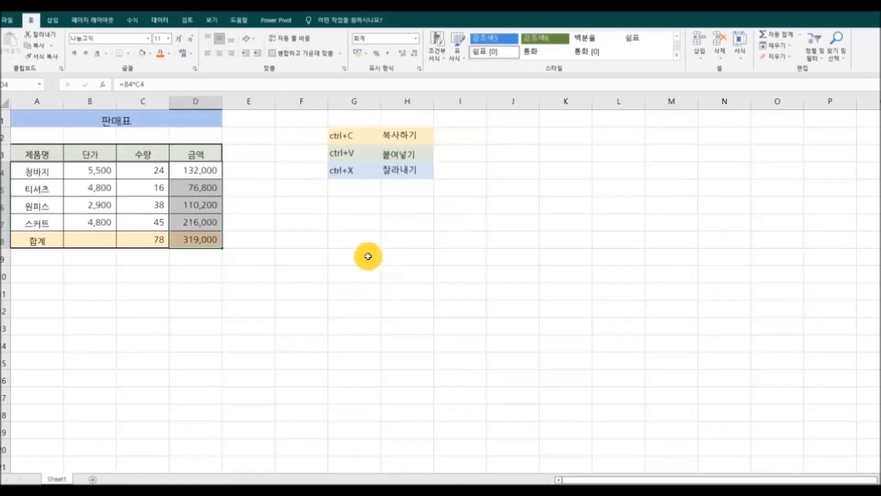
pyautogui.click(338, 256)
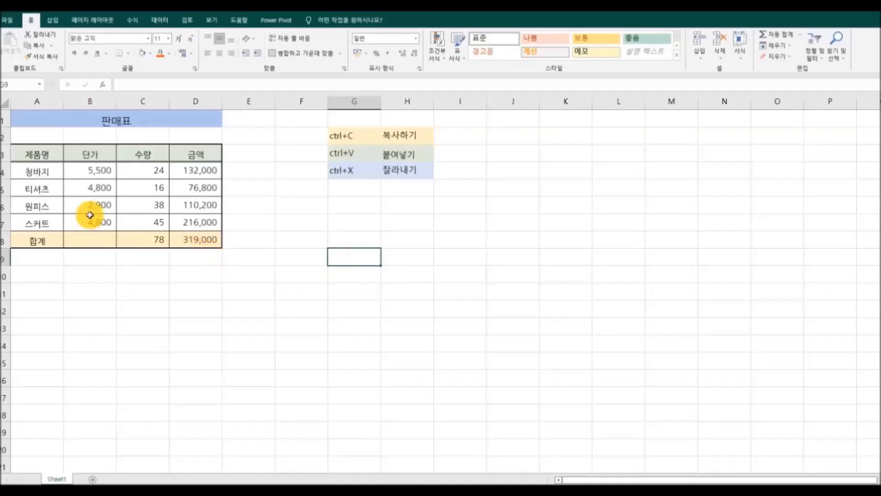
# Step: Copy the 판매표 data table A3:D8 and paste it starting at cell H7
pyautogui.click(25, 151)
pyautogui.moveTo(25, 151); pyautogui.dragTo(188, 243)
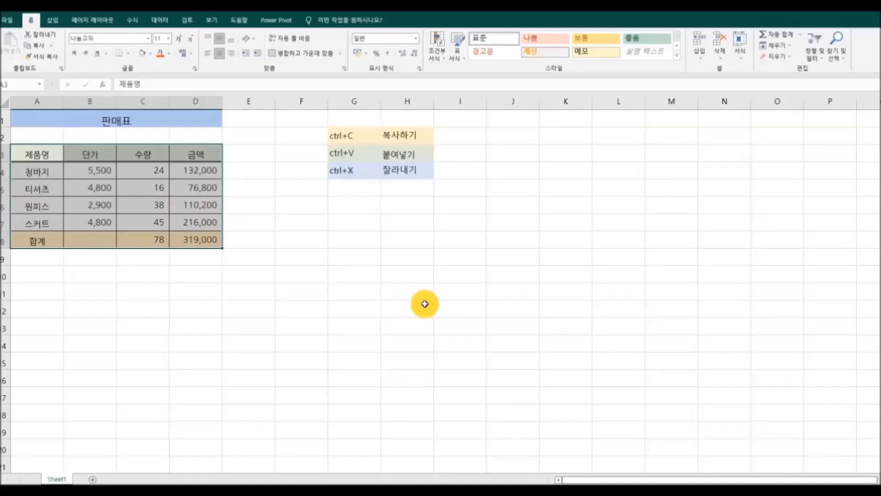
pyautogui.hotkey('ctrl', 'c')
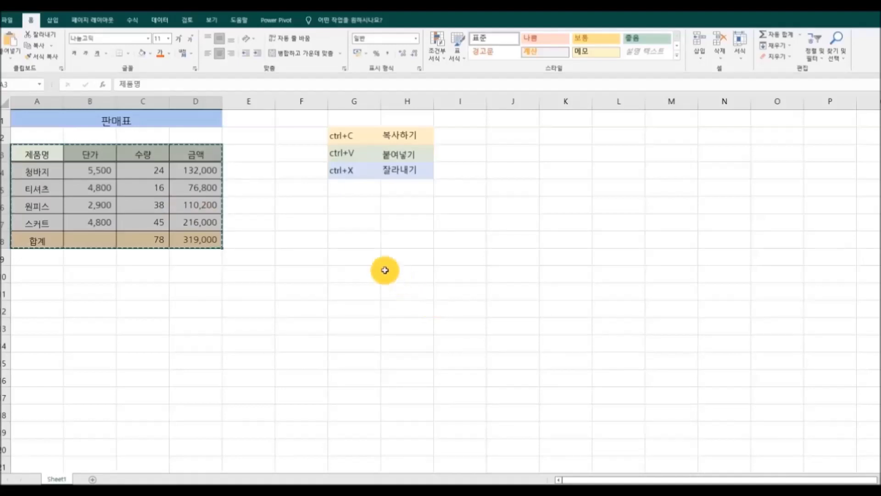
pyautogui.click(403, 223)
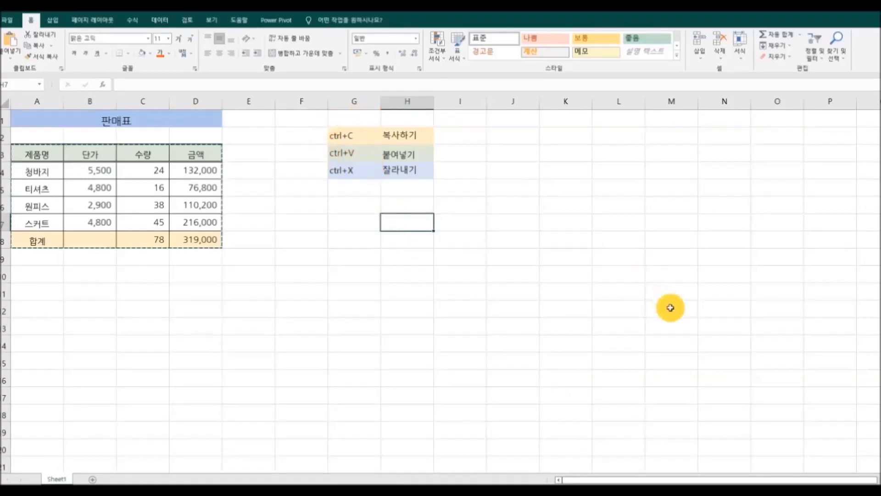
pyautogui.hotkey('ctrl', 'v')
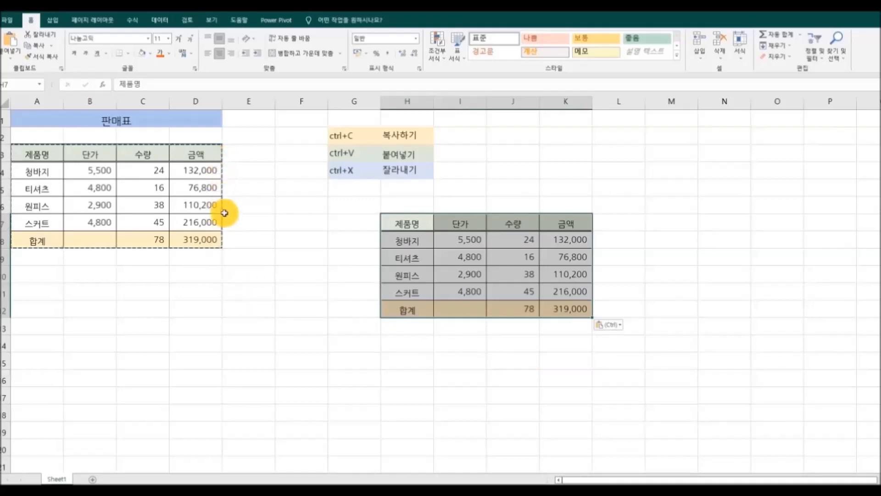
pyautogui.press('Escape')
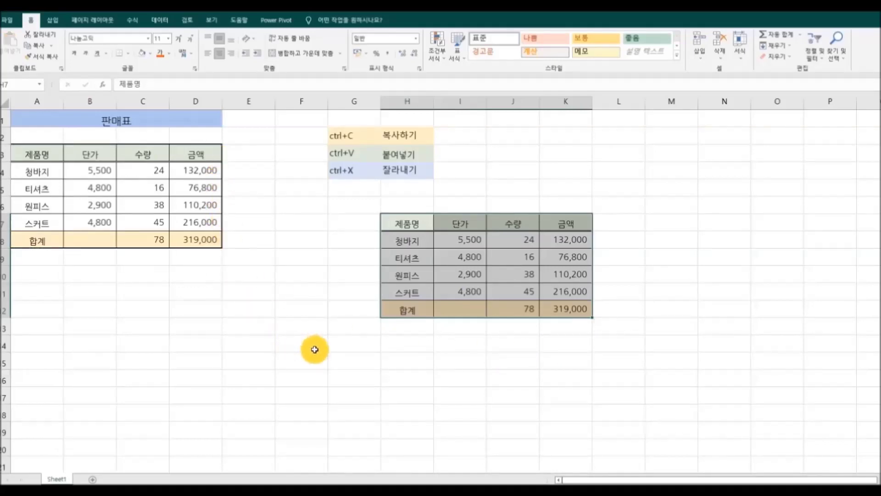
pyautogui.click(417, 376)
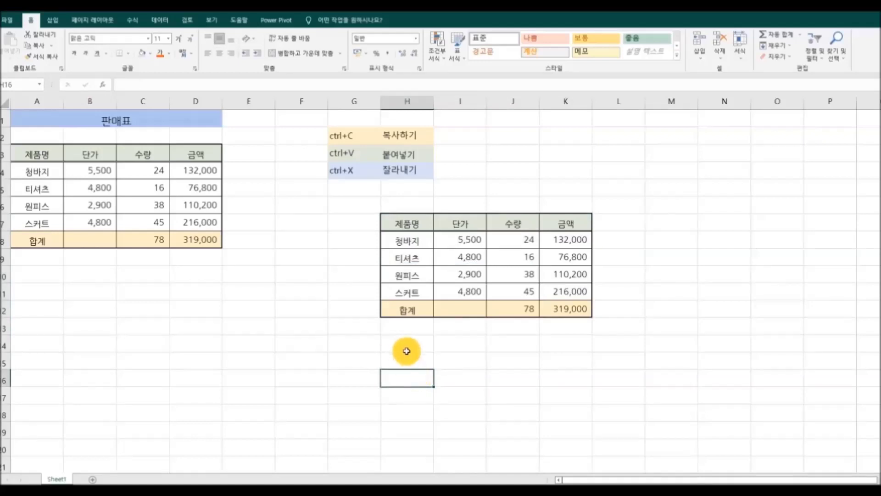
# Step: Cut the copied table H7:K12 and paste it starting at cell M4
pyautogui.moveTo(400, 224); pyautogui.dragTo(559, 306)
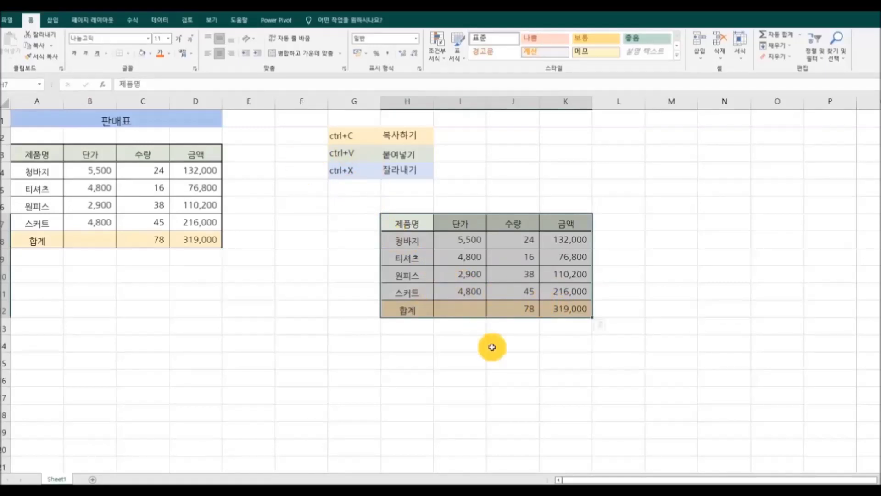
pyautogui.hotkey('ctrl', 'x')
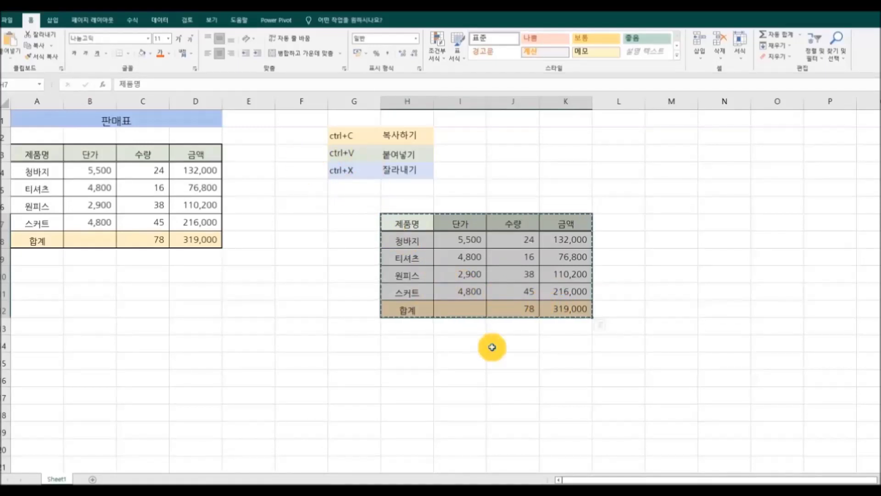
pyautogui.click(675, 169)
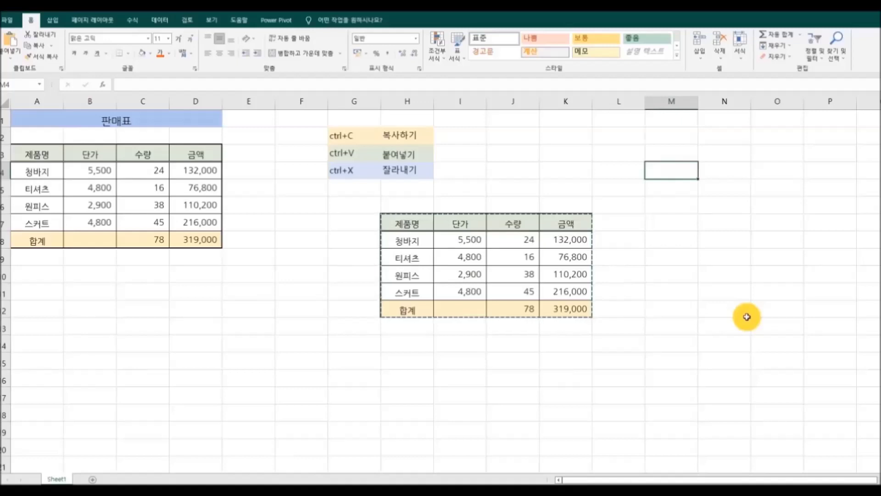
pyautogui.hotkey('ctrl', 'v')
pyautogui.click(745, 319)
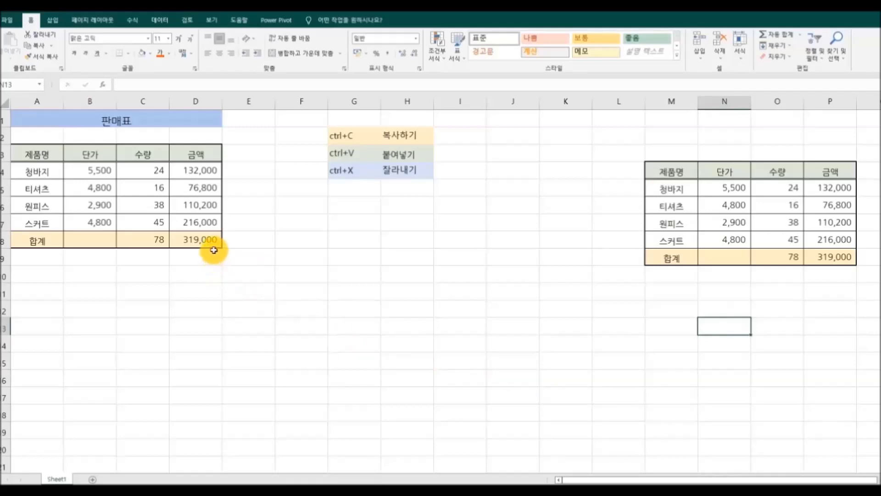
# Step: Move the whole 판매표 block A1:D8, including its title, by its border to an empty area of the sheet
pyautogui.moveTo(18, 122); pyautogui.dragTo(156, 250)
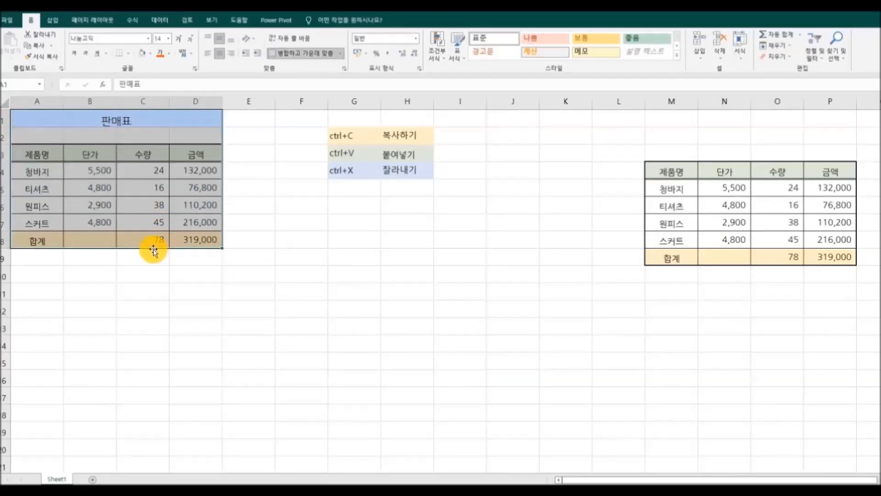
pyautogui.moveTo(153, 249); pyautogui.dragTo(509, 364)
pyautogui.click(713, 412)
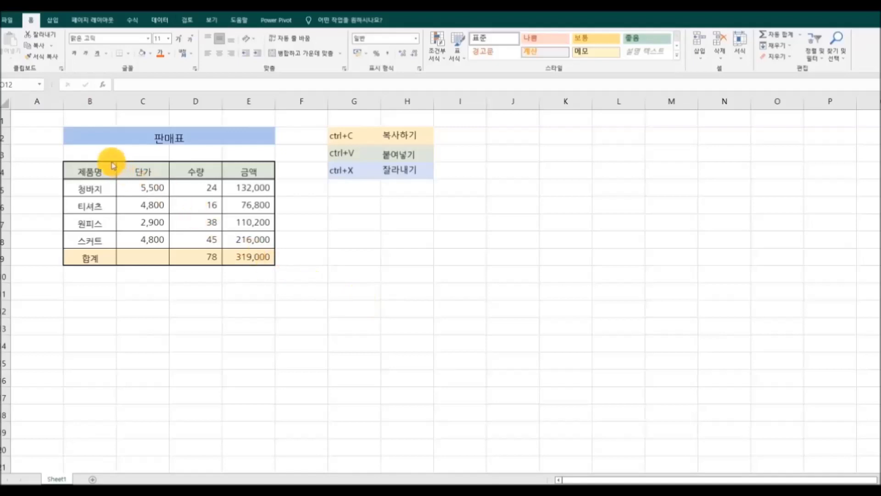
# Step: Copy the 판매표 data table B4:E9 and paste it starting at cell K5
pyautogui.click(78, 132)
pyautogui.moveTo(72, 167)
pyautogui.mouseDown()
pyautogui.moveTo(197, 177)
pyautogui.moveTo(240, 257)
pyautogui.mouseUp()
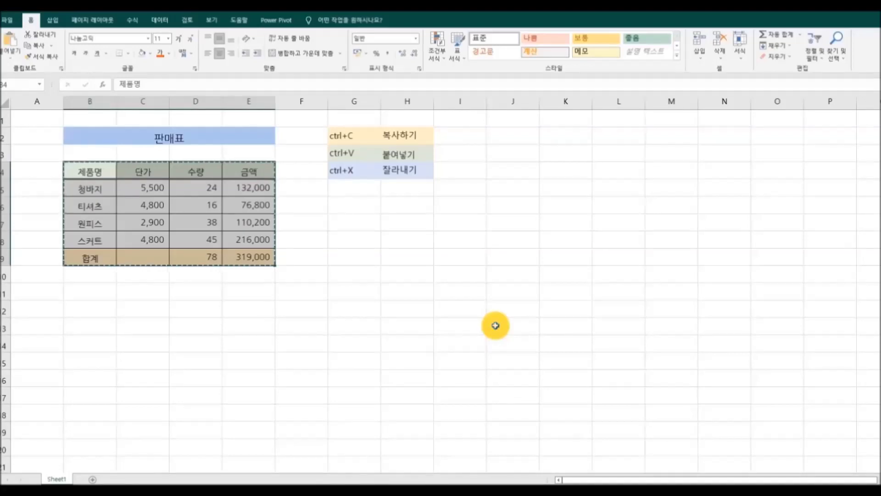
pyautogui.click(561, 187)
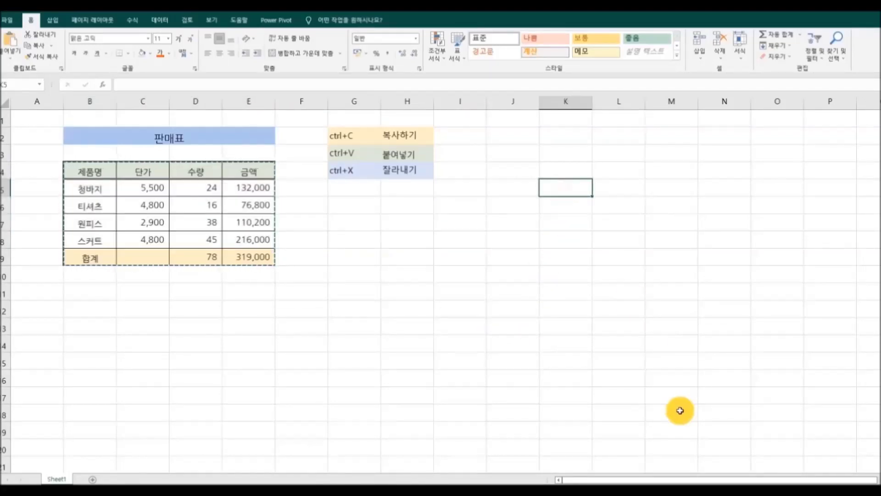
pyautogui.hotkey('ctrl', 'v')
pyautogui.click(737, 361)
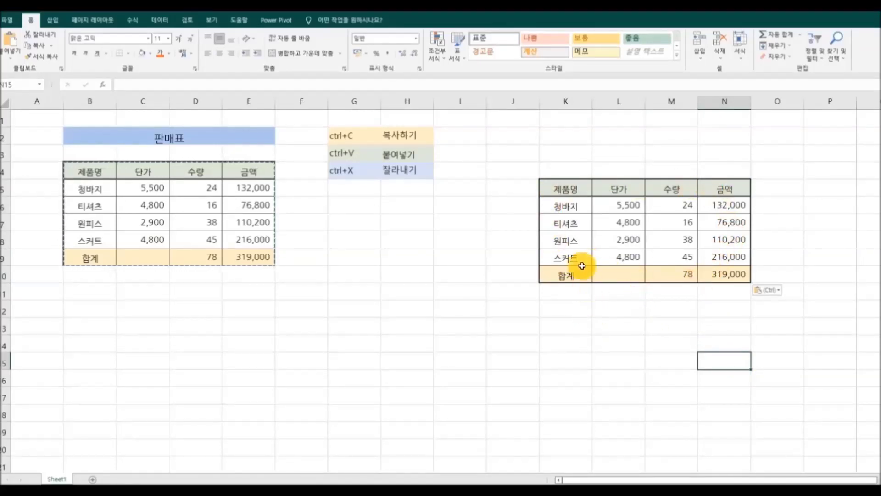
# Step: Delete only the cell contents of the pasted table K5:N10
pyautogui.moveTo(563, 191); pyautogui.dragTo(740, 274)
pyautogui.press('Delete')
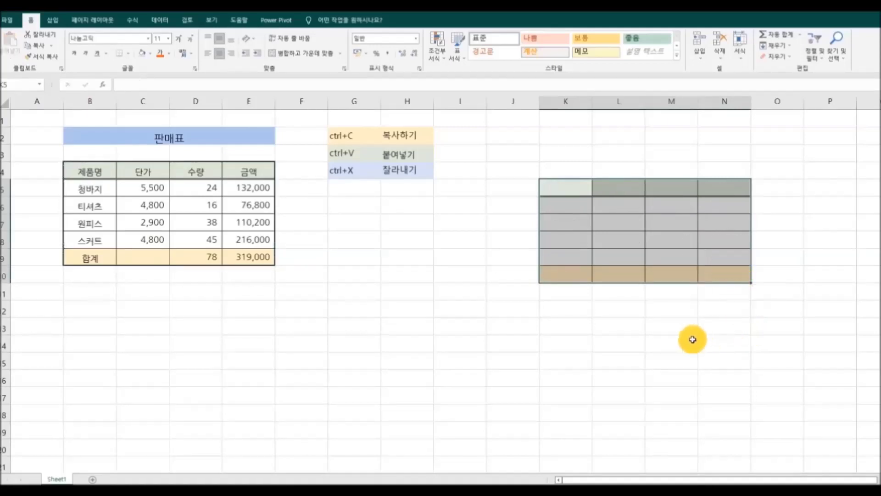
pyautogui.click(688, 340)
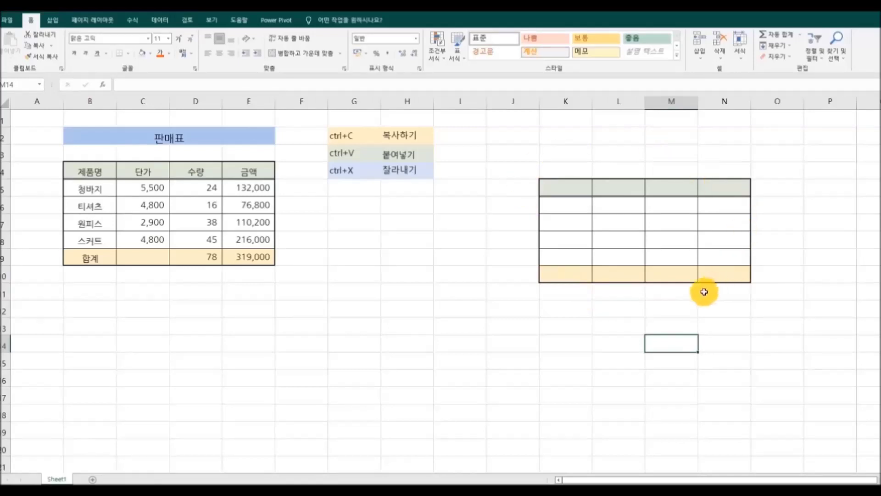
# Step: Clear the remaining formatting from the emptied range K5:N10 with 서식 지우기
pyautogui.moveTo(571, 187)
pyautogui.mouseDown()
pyautogui.moveTo(724, 228)
pyautogui.moveTo(737, 266)
pyautogui.mouseUp()
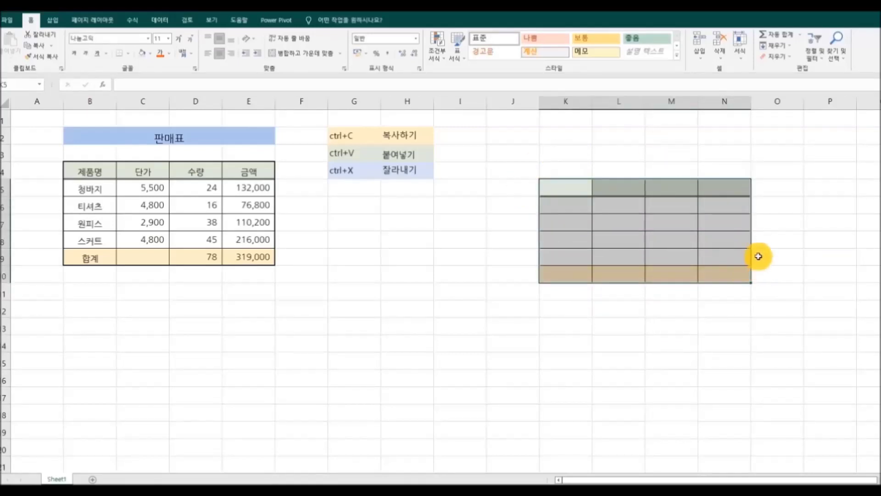
pyautogui.click(792, 57)
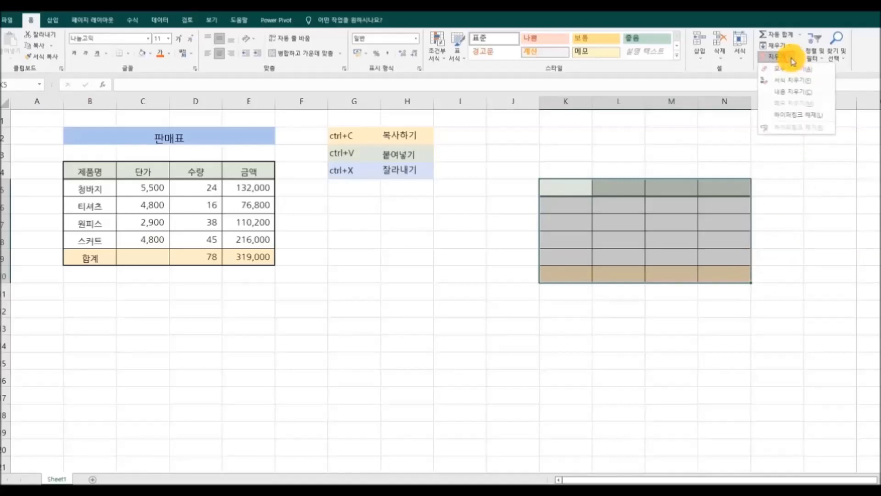
pyautogui.click(814, 82)
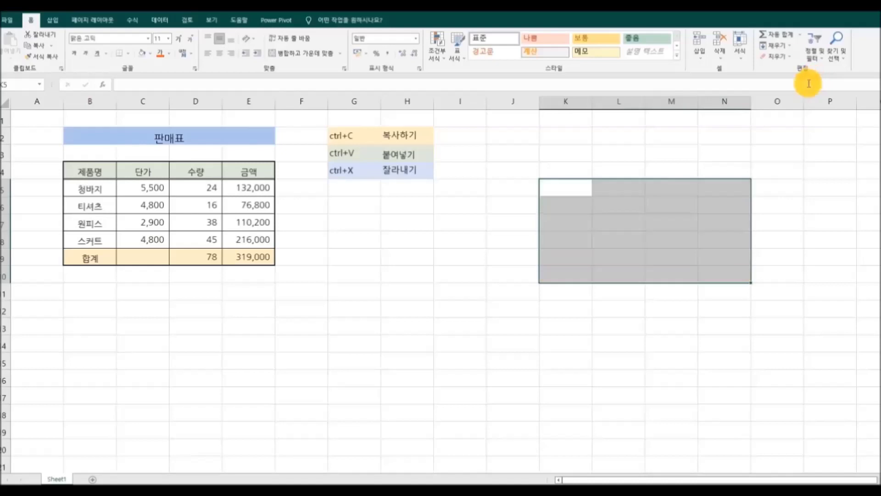
pyautogui.click(787, 150)
# Step: Copy the table B4:E9 again and paste it starting at cell K4
pyautogui.moveTo(105, 171)
pyautogui.mouseDown()
pyautogui.moveTo(116, 169)
pyautogui.moveTo(239, 257)
pyautogui.mouseUp()
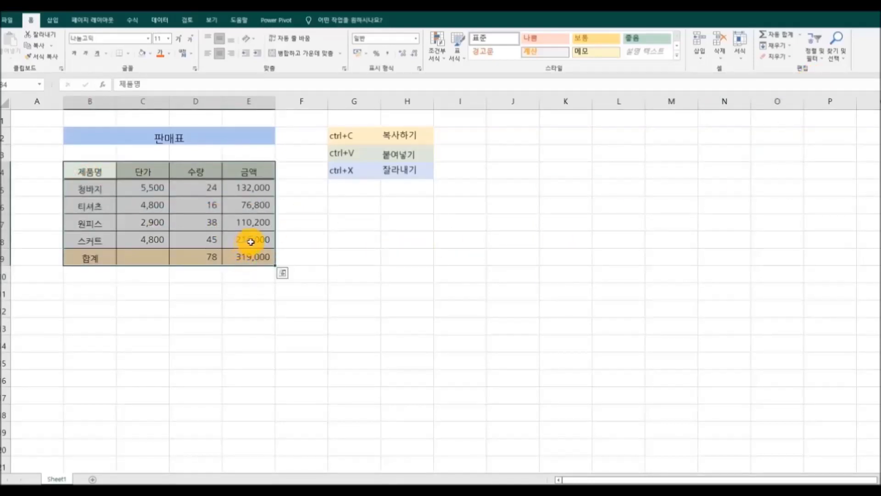
pyautogui.hotkey('ctrl', 'c')
pyautogui.click(557, 172)
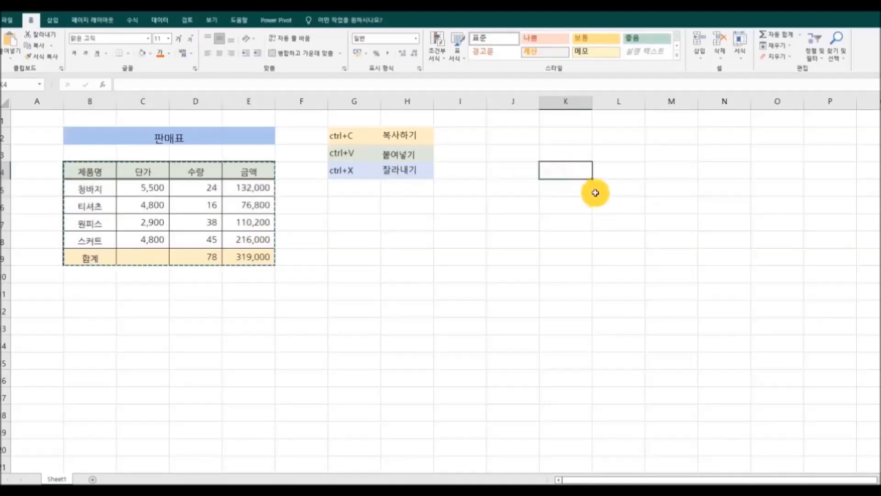
pyautogui.hotkey('ctrl', 'v')
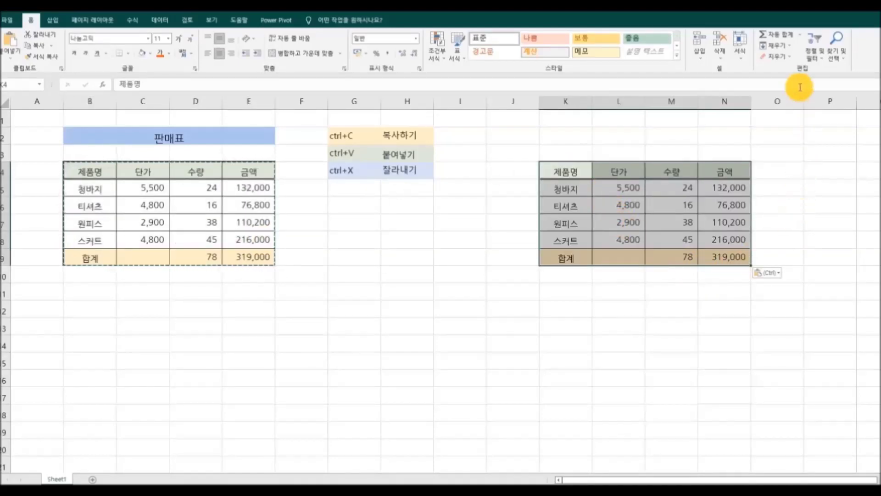
# Step: Clear the contents (내용 지우기) and then the formats (서식 지우기) of the pasted table K4:N9
pyautogui.click(777, 56)
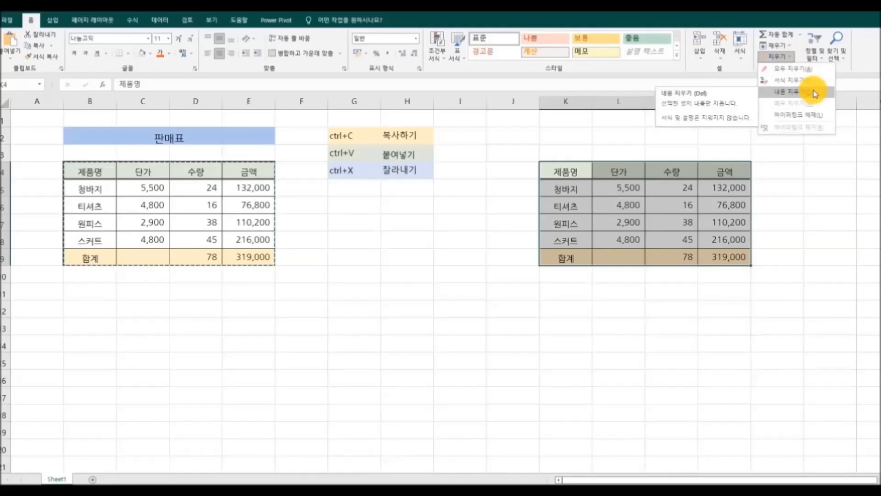
pyautogui.click(815, 93)
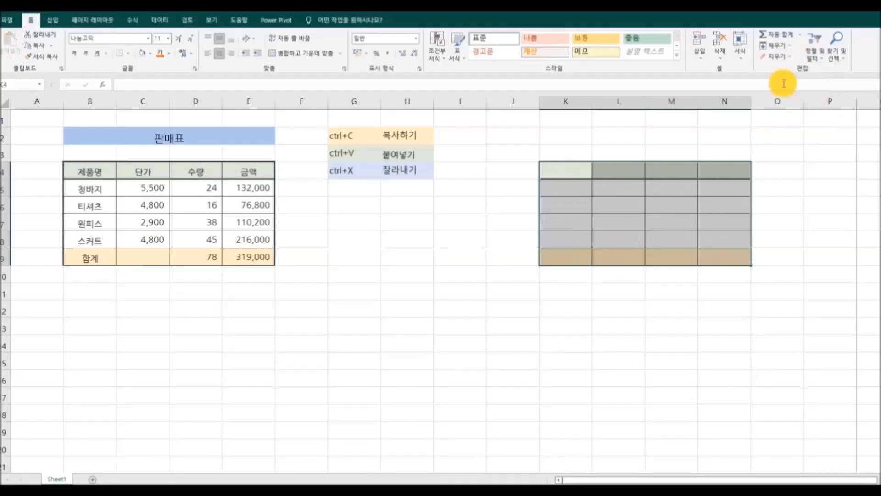
pyautogui.click(778, 56)
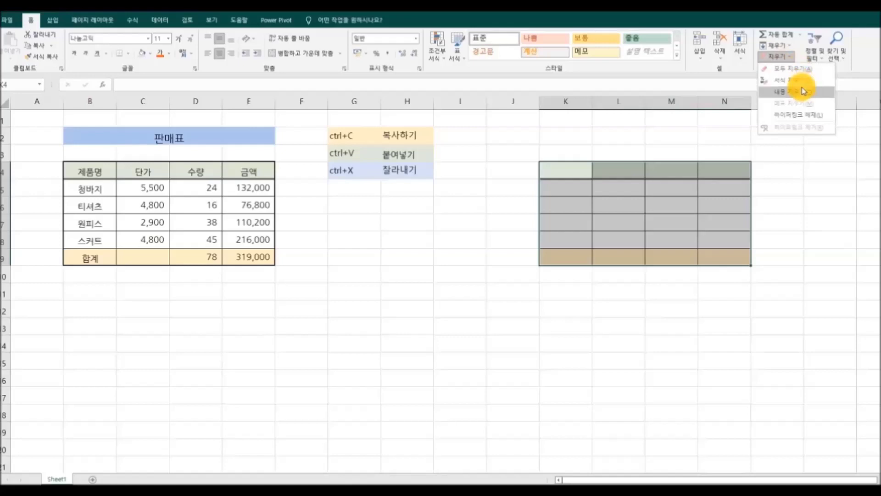
pyautogui.click(811, 82)
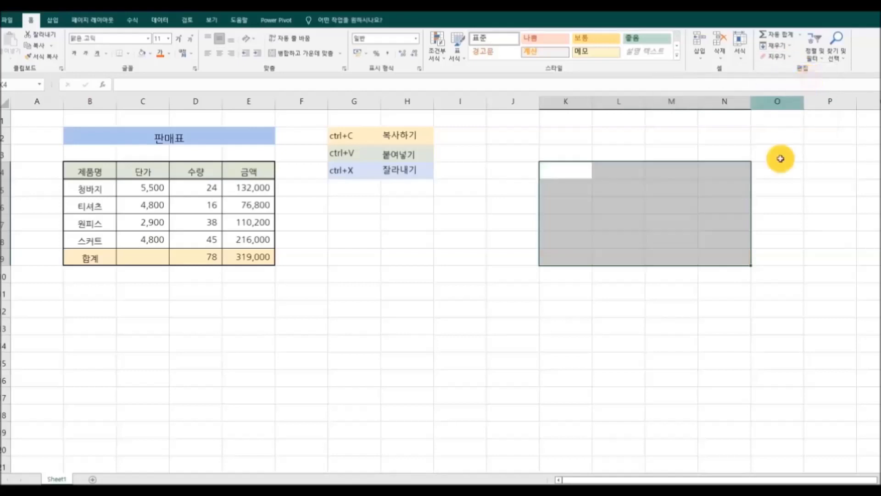
pyautogui.click(826, 239)
# Step: Clear both contents and formatting of the original table B4:E9 with 모두 지우기
pyautogui.moveTo(83, 171); pyautogui.dragTo(248, 260)
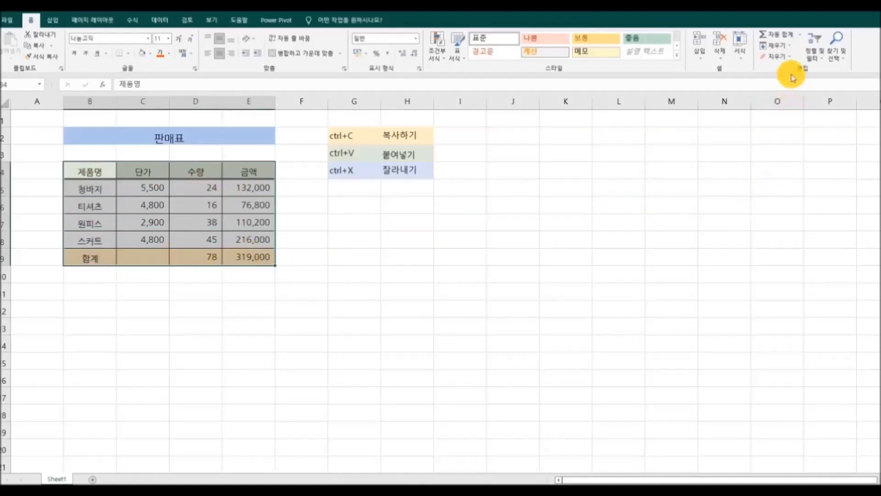
pyautogui.click(789, 58)
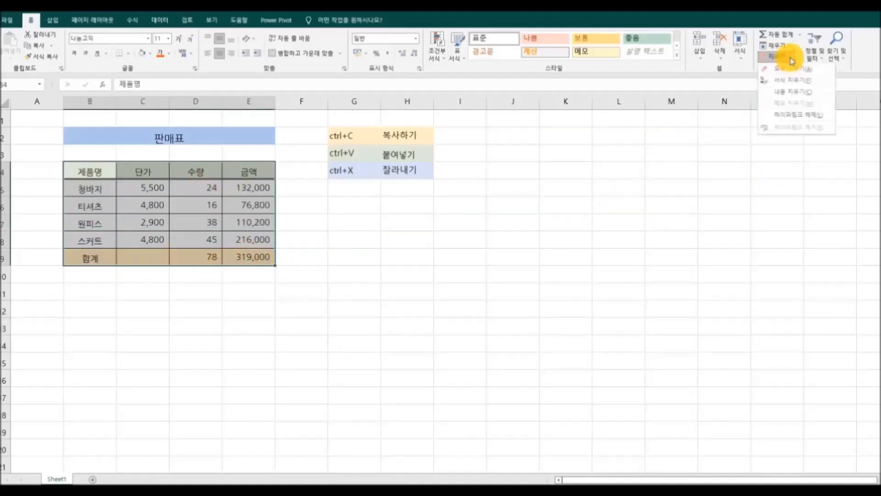
pyautogui.click(810, 72)
pyautogui.click(719, 240)
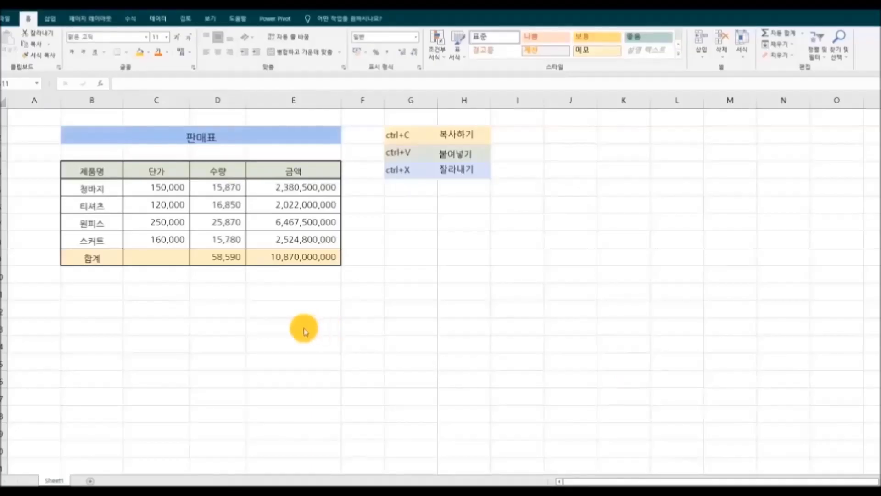
# Step: Copy the 판매표 data table with the large amounts, B4:E9, and paste it normally starting at cell J5
pyautogui.click(85, 164)
pyautogui.moveTo(85, 164)
pyautogui.mouseDown()
pyautogui.moveTo(77, 168)
pyautogui.moveTo(276, 197)
pyautogui.moveTo(286, 255)
pyautogui.mouseUp()
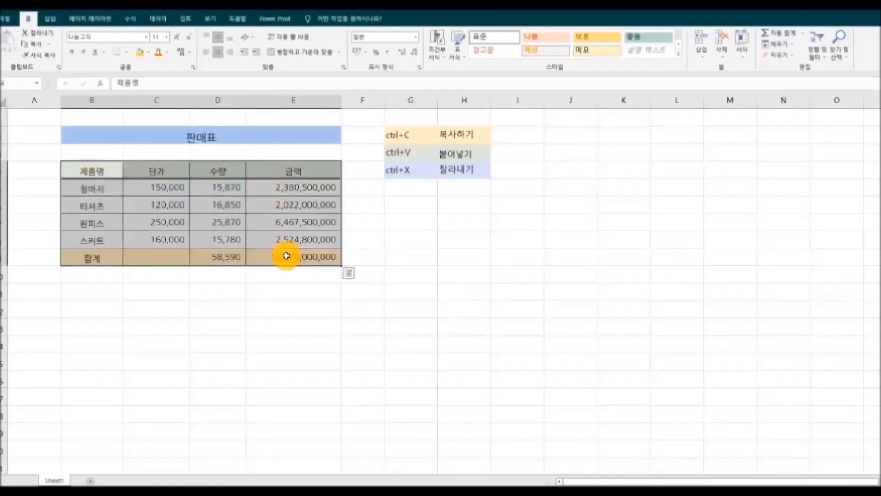
pyautogui.hotkey('ctrl', 'c')
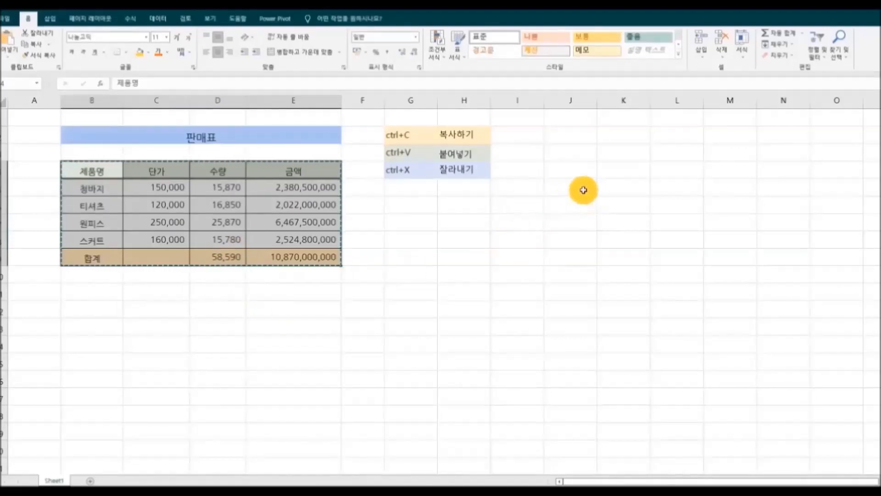
pyautogui.click(591, 191)
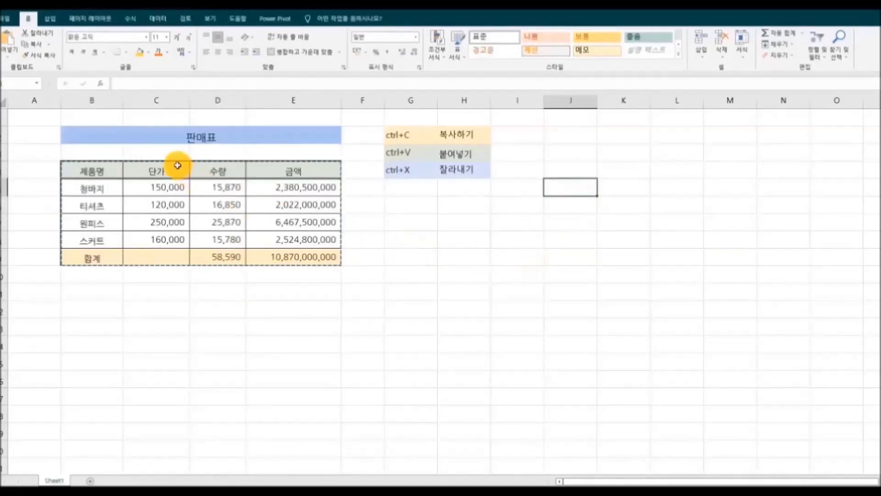
pyautogui.click(13, 61)
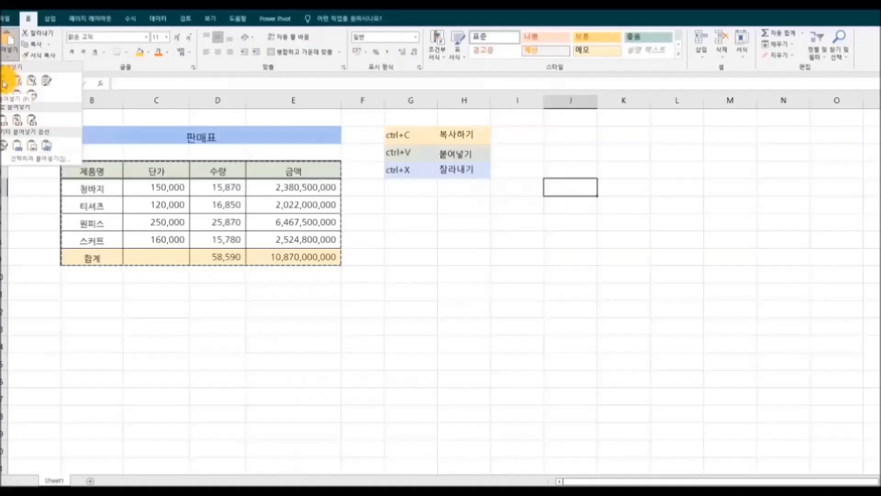
pyautogui.click(4, 84)
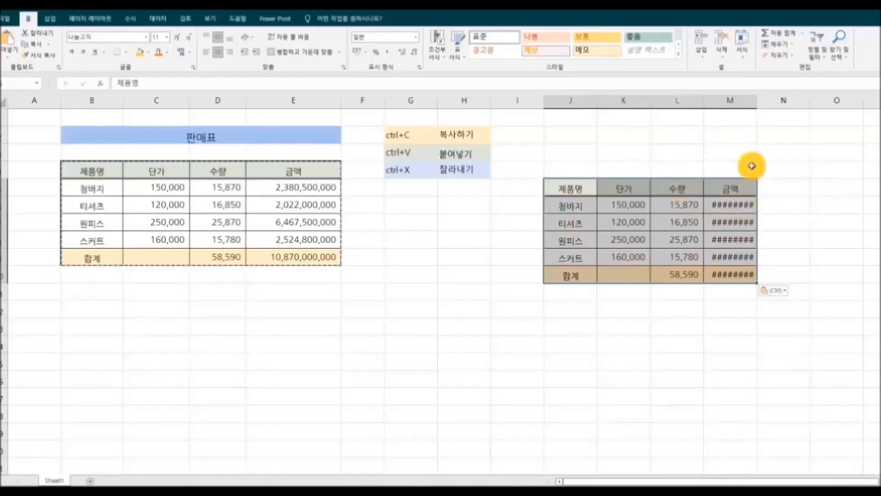
# Step: Widen column M to fit the pasted 금액 values, then narrow it again
pyautogui.moveTo(757, 104); pyautogui.dragTo(785, 104)
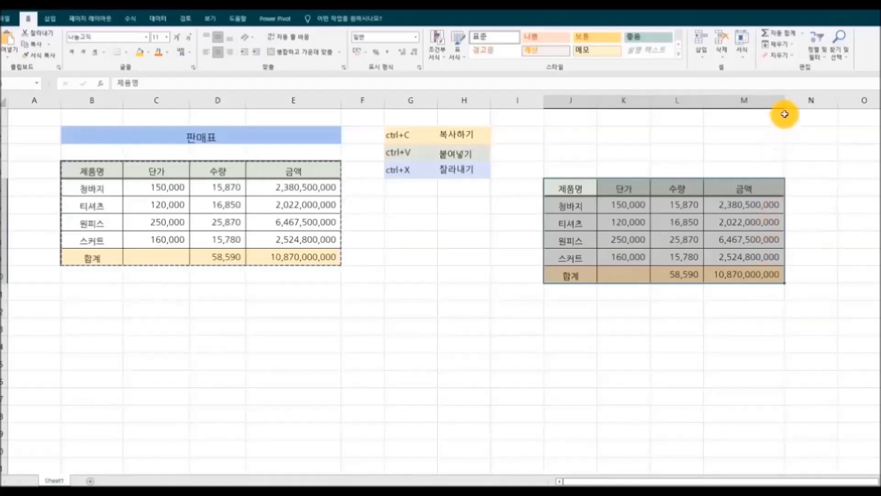
pyautogui.moveTo(784, 102); pyautogui.dragTo(753, 104)
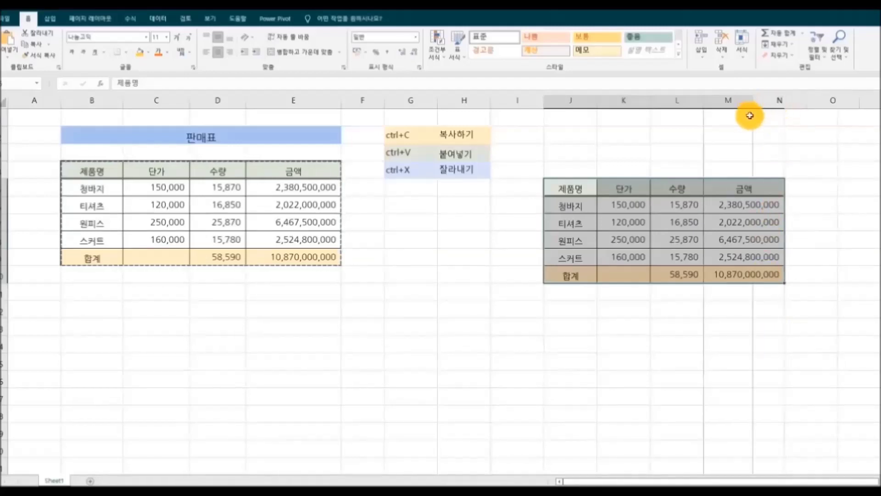
# Step: Clear both contents and formatting of the pasted table J5:M10 with 모두 지우기
pyautogui.click(569, 187)
pyautogui.moveTo(696, 201); pyautogui.dragTo(735, 271)
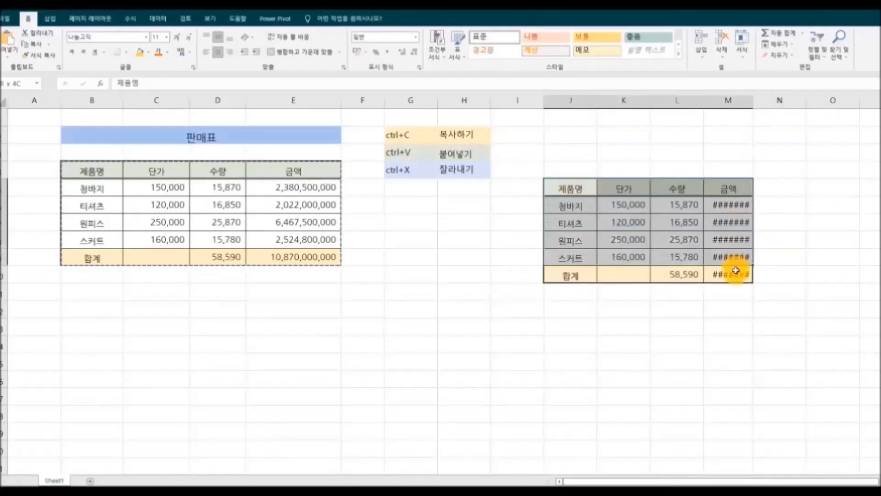
pyautogui.click(795, 62)
pyautogui.click(787, 74)
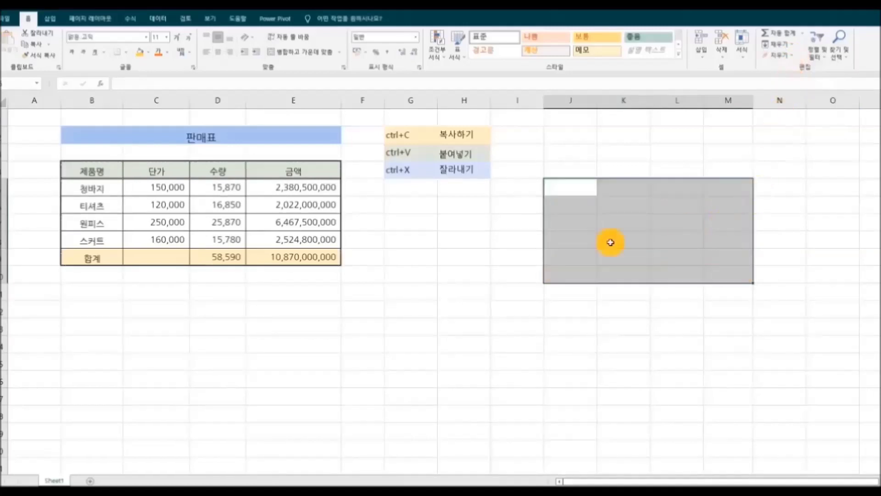
pyautogui.click(481, 247)
# Step: Copy the table B4:E9 and paste it starting at cell I7 with the source column widths kept
pyautogui.moveTo(90, 172); pyautogui.dragTo(289, 228)
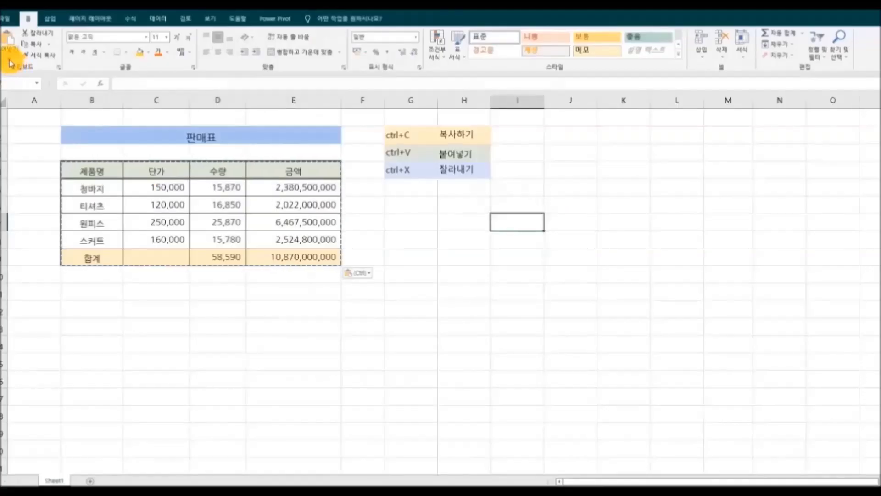
pyautogui.click(10, 60)
pyautogui.click(20, 95)
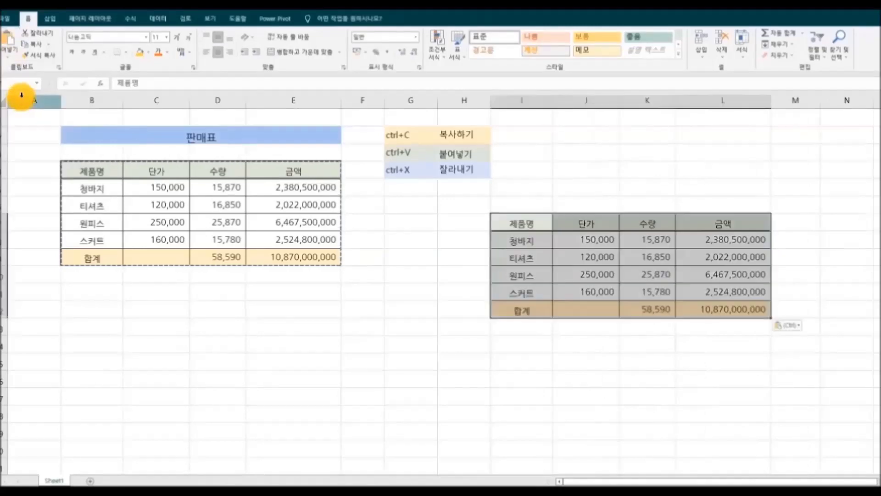
pyautogui.click(610, 390)
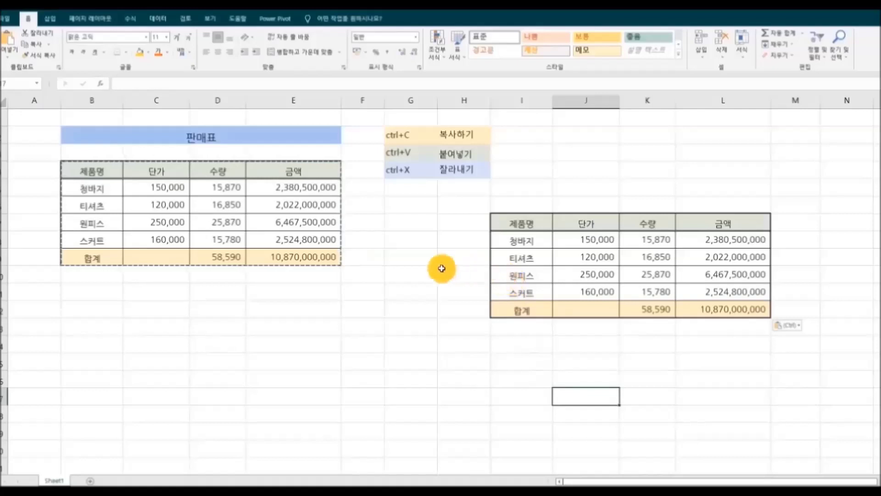
# Step: Delete the entire columns I through L that hold the pasted table
pyautogui.moveTo(517, 102); pyautogui.dragTo(744, 102)
pyautogui.rightClick(744, 102)
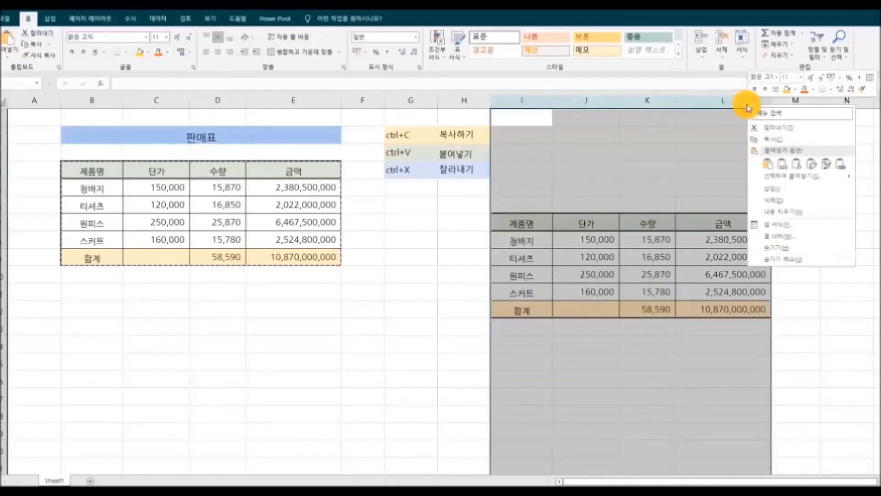
pyautogui.click(779, 199)
# Step: Copy the table B4:E9 and paste it starting at cell I6 with rows and columns transposed
pyautogui.moveTo(88, 170); pyautogui.dragTo(296, 216)
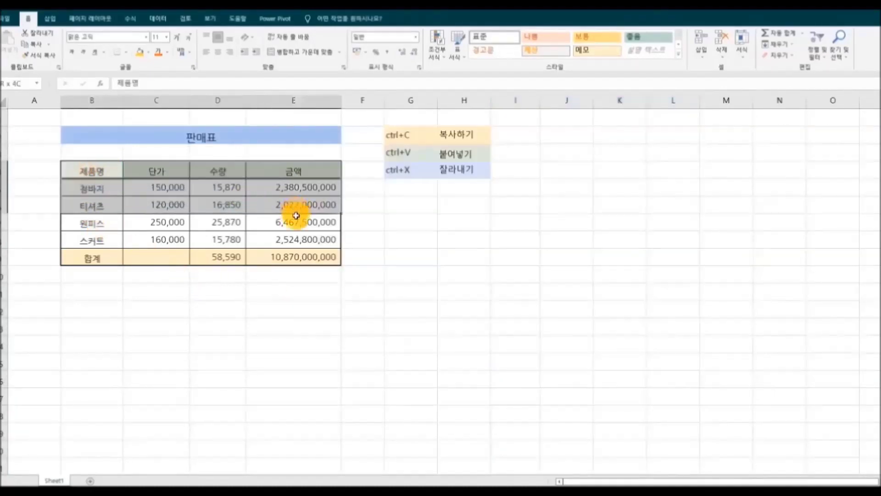
pyautogui.rightClick(266, 223)
pyautogui.click(295, 259)
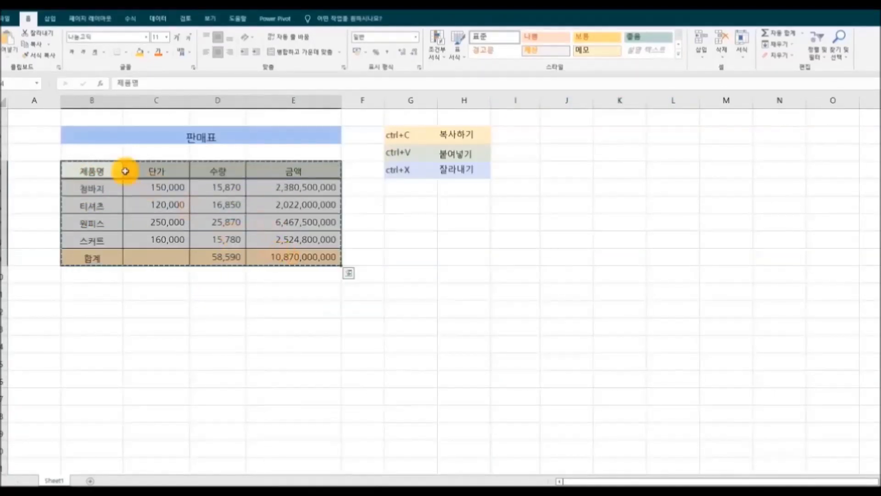
pyautogui.click(8, 59)
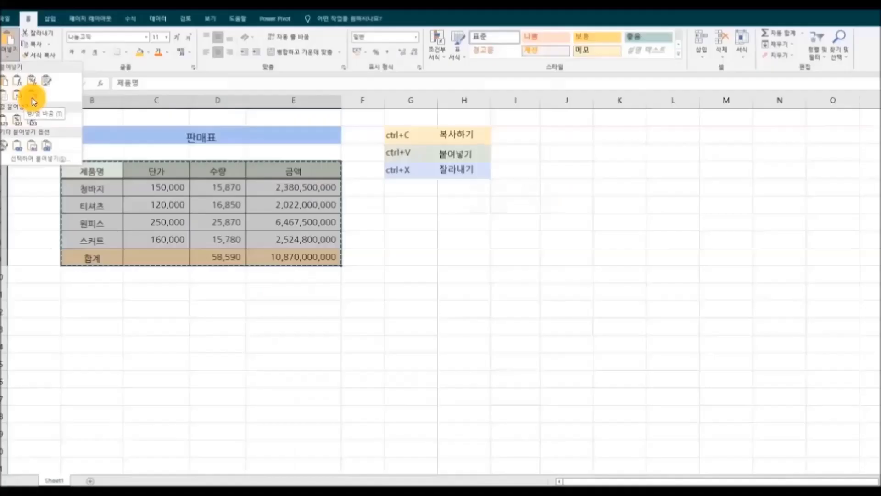
pyautogui.click(515, 205)
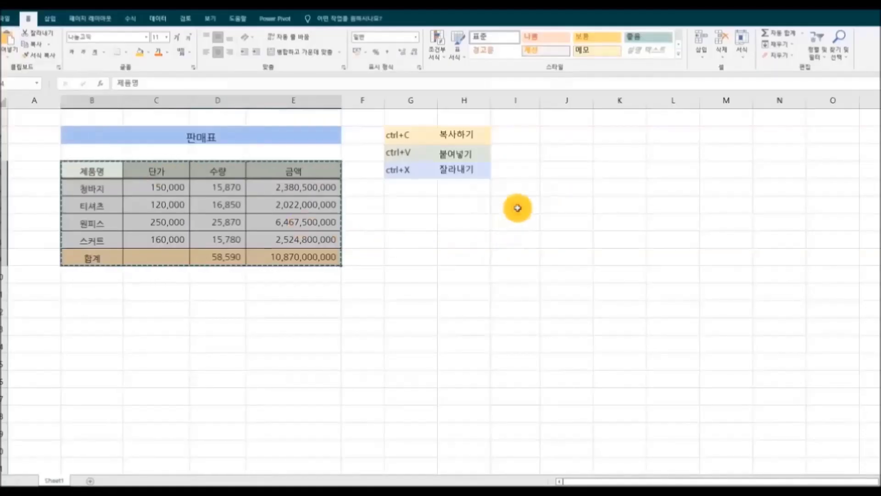
pyautogui.click(10, 62)
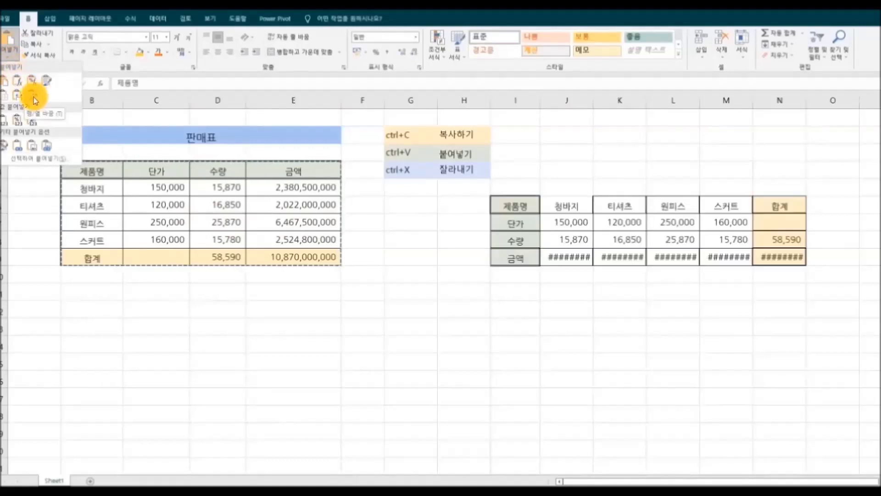
pyautogui.click(35, 100)
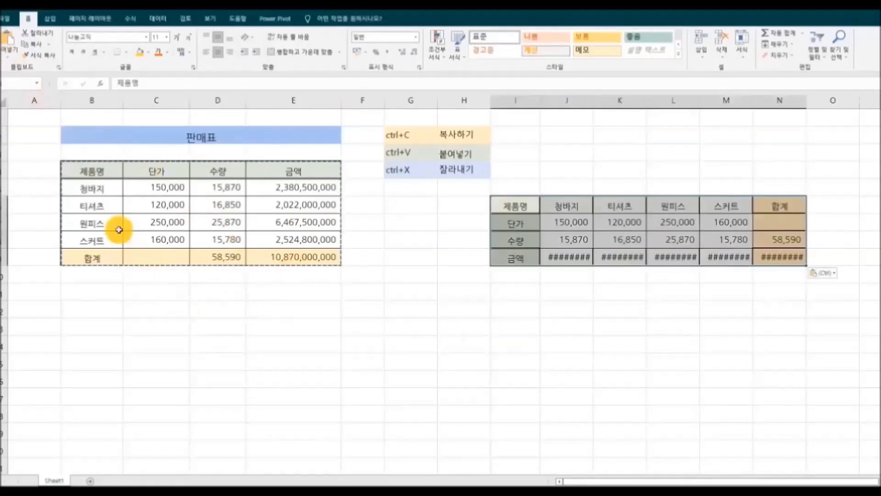
# Step: Apply all borders (모든 테두리) to the transposed table I6:N9
pyautogui.moveTo(93, 187); pyautogui.dragTo(95, 240)
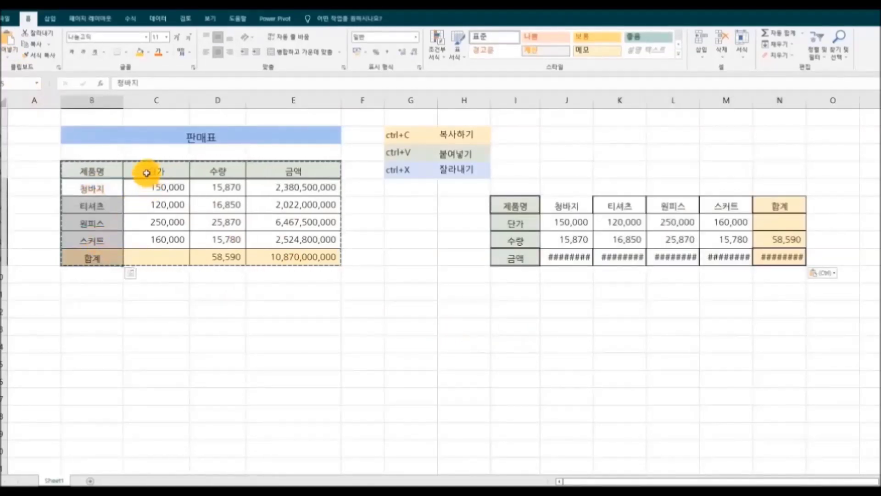
pyautogui.moveTo(146, 173); pyautogui.dragTo(291, 173)
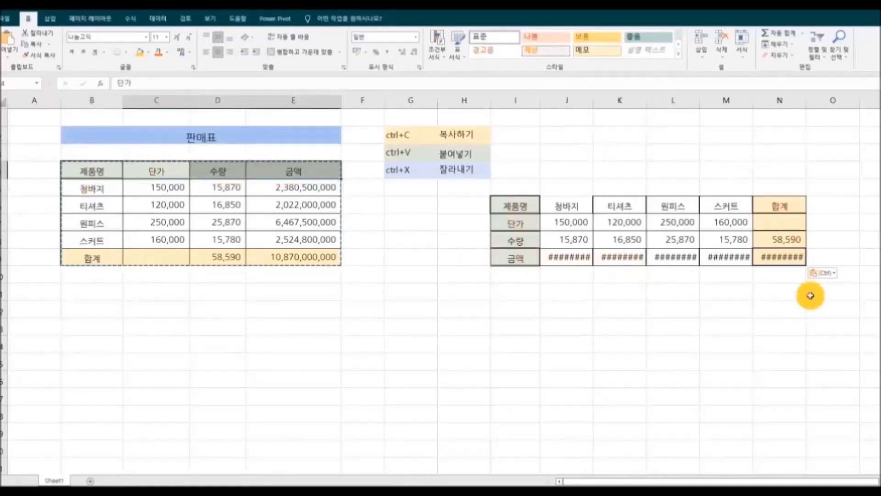
pyautogui.moveTo(511, 205); pyautogui.dragTo(776, 275)
pyautogui.moveTo(529, 205); pyautogui.dragTo(769, 256)
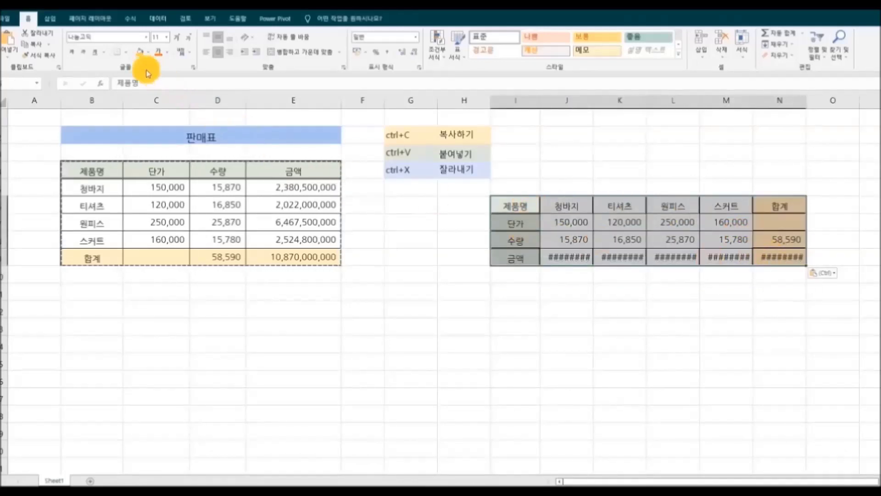
pyautogui.click(127, 52)
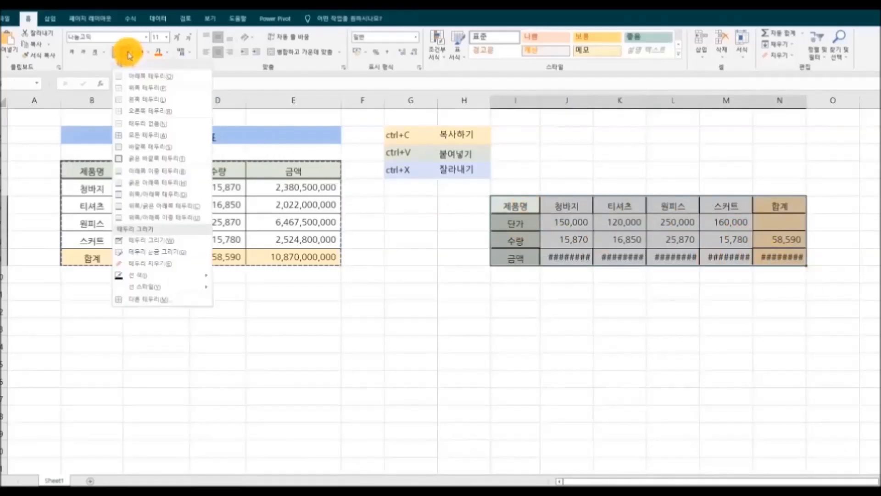
pyautogui.click(146, 135)
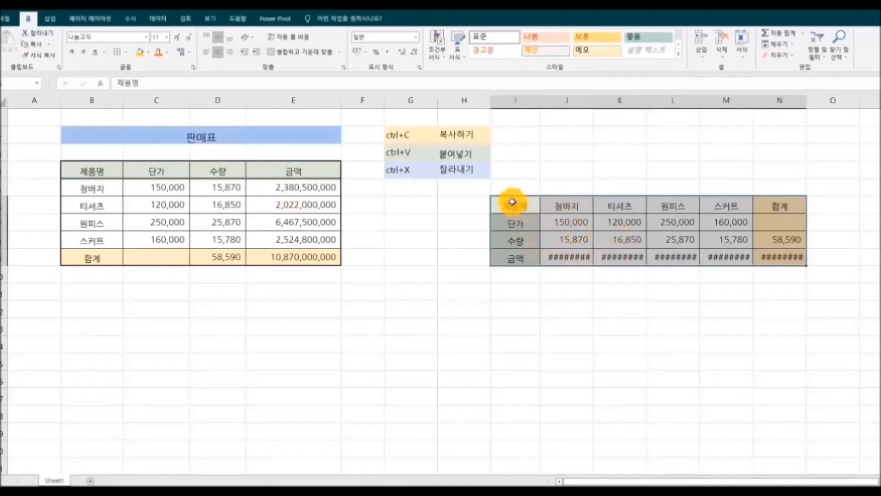
# Step: Widen the columns of the transposed table to fit the 금액 values, then remove the table
pyautogui.moveTo(517, 102); pyautogui.dragTo(835, 104)
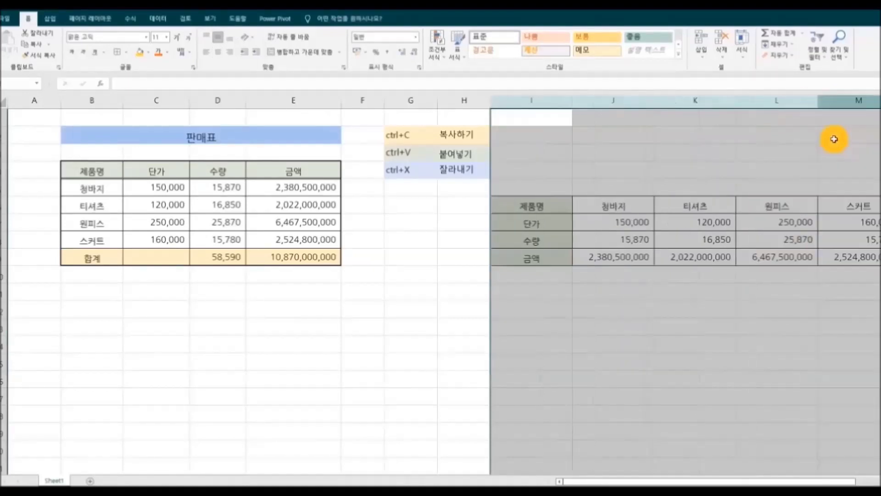
pyautogui.click(815, 343)
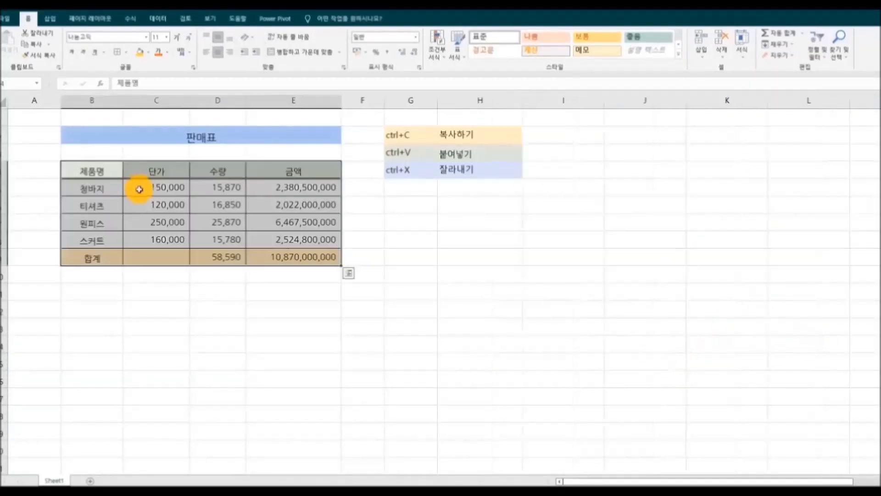
# Step: Copy the table B4:E9 and paste it as a picture at cell H8
pyautogui.rightClick(139, 189)
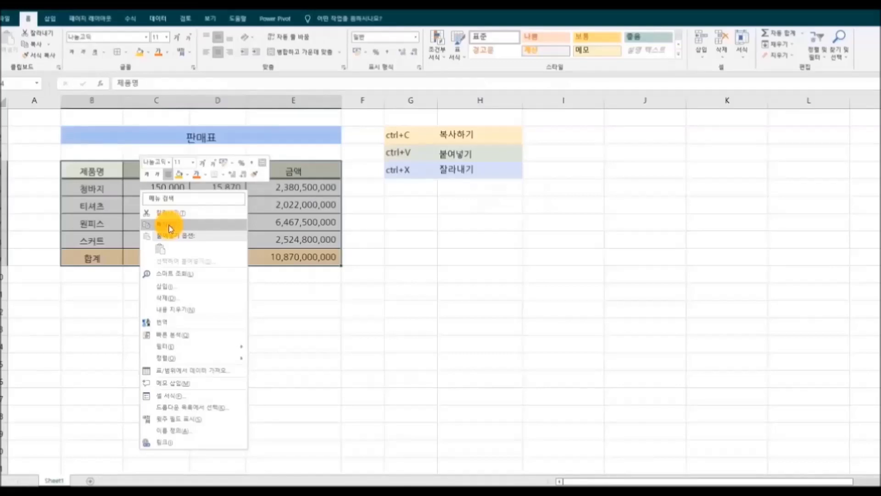
pyautogui.click(170, 228)
pyautogui.click(9, 52)
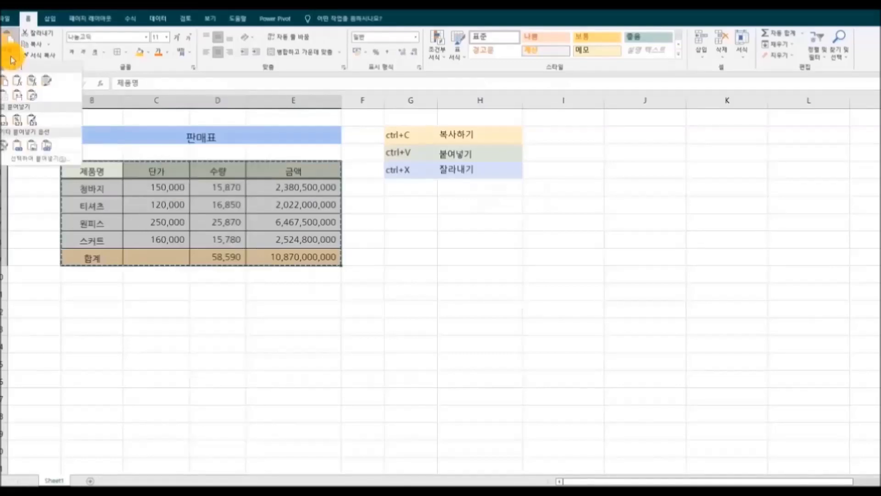
pyautogui.click(31, 152)
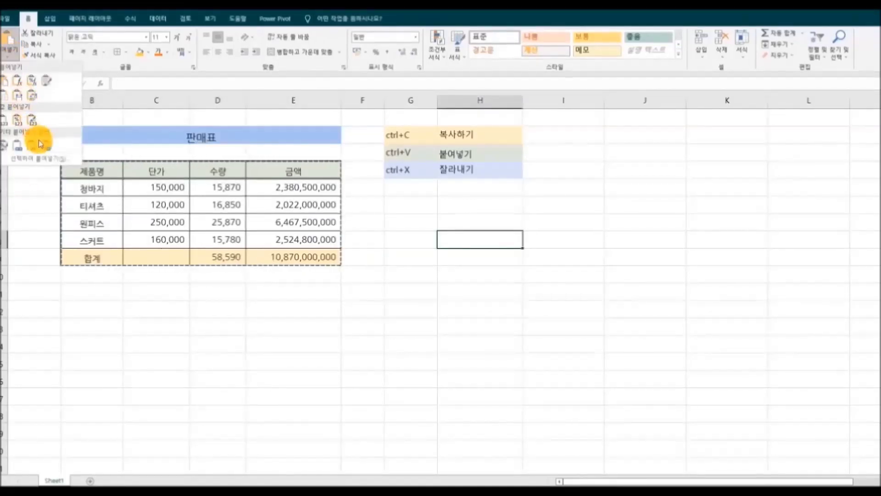
pyautogui.click(31, 148)
pyautogui.click(499, 376)
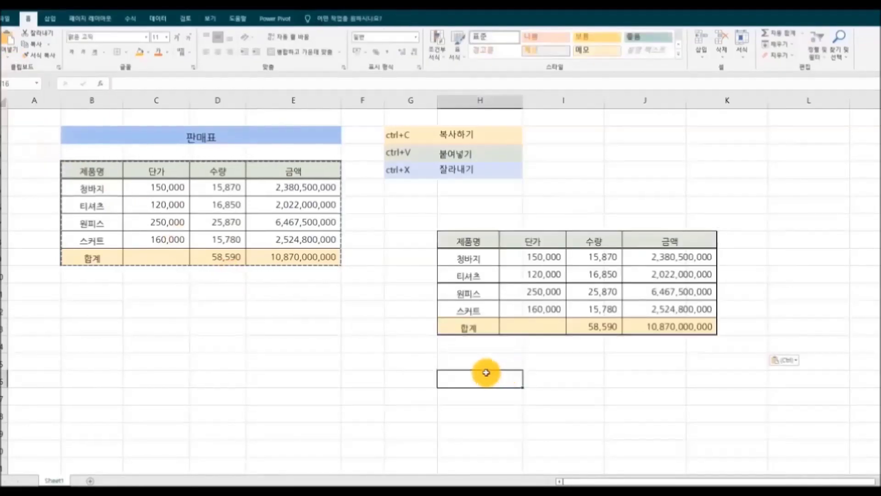
# Step: Reposition the pasted table picture freely on the sheet and end copy mode
pyautogui.moveTo(515, 239); pyautogui.dragTo(480, 228)
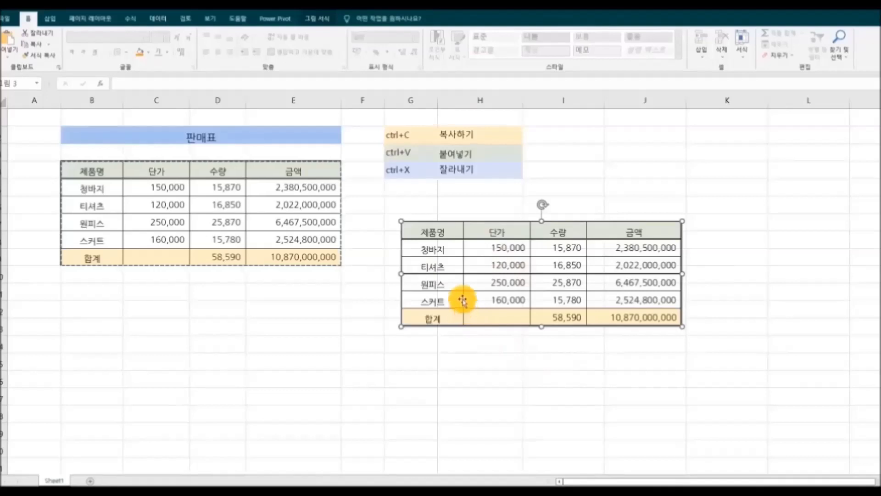
pyautogui.press('Escape')
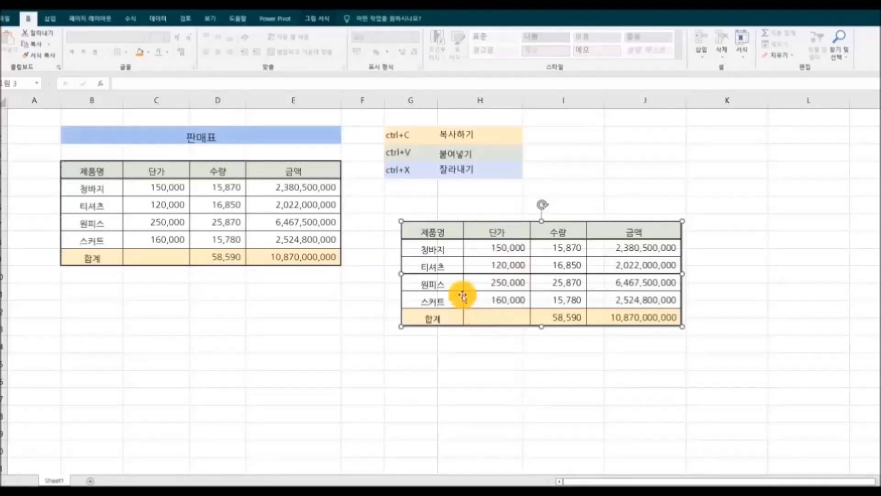
pyautogui.click(424, 249)
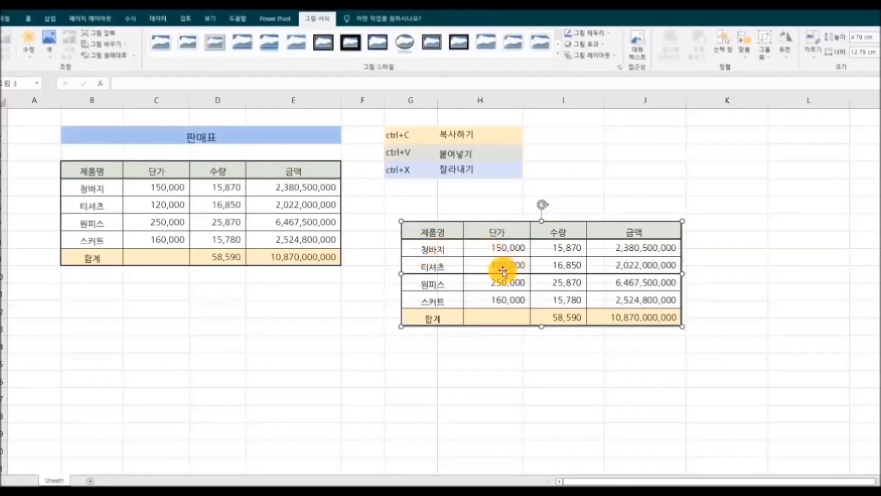
pyautogui.moveTo(554, 231); pyautogui.dragTo(624, 252)
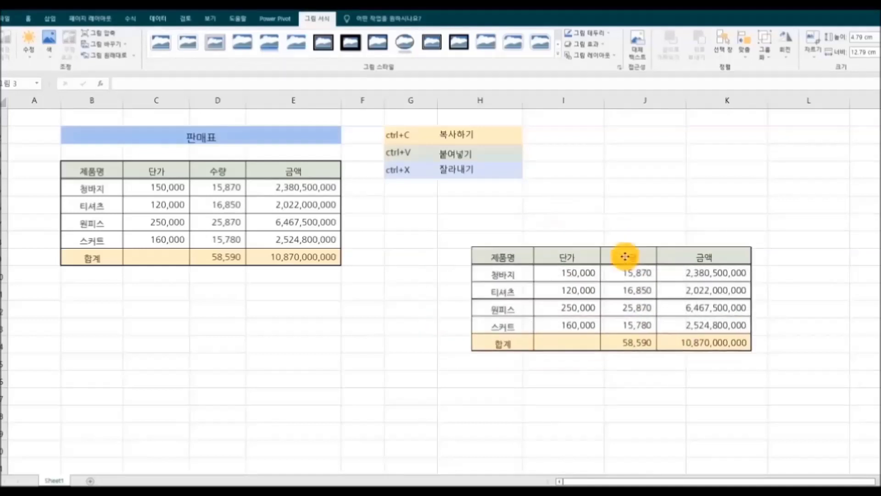
# Step: Cut the pasted table picture from the sheet
pyautogui.rightClick(578, 261)
pyautogui.click(603, 292)
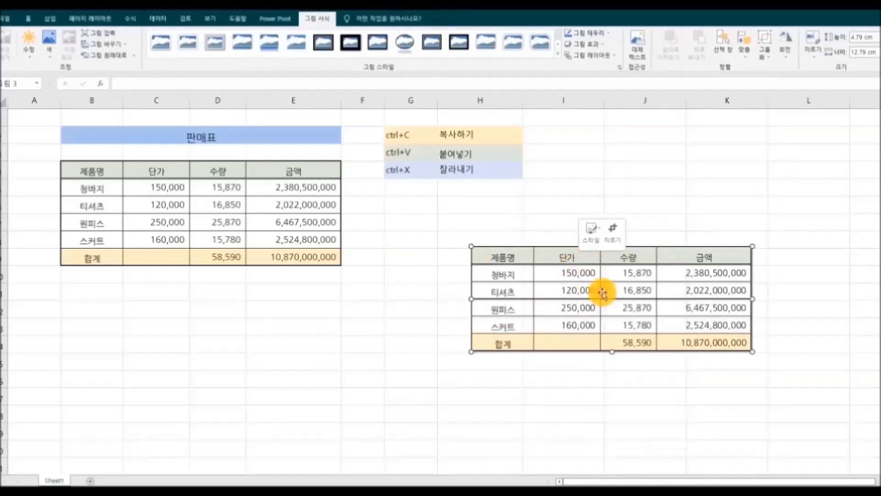
pyautogui.rightClick(589, 256)
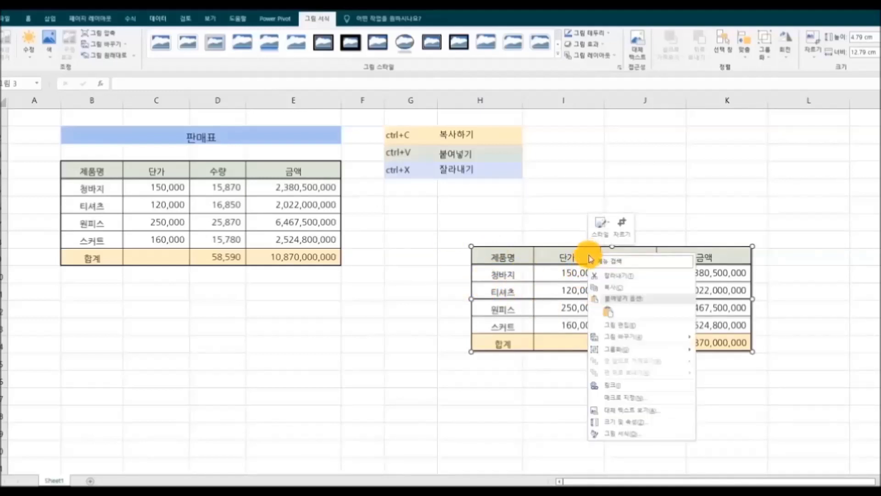
pyautogui.click(611, 275)
# Step: Copy the table B4:E9, paste it as a linked picture at cell H8, and end copy mode
pyautogui.click(96, 177)
pyautogui.hotkey('ctrl', 'a')
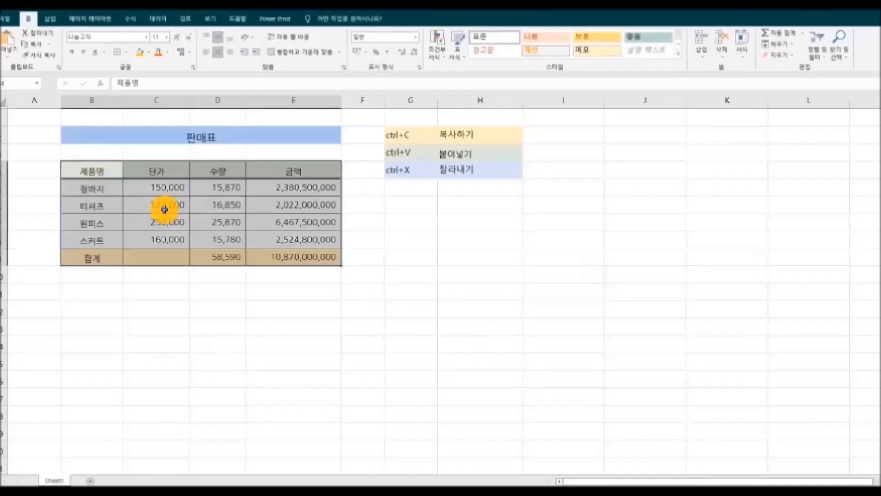
pyautogui.rightClick(161, 205)
pyautogui.click(206, 235)
pyautogui.click(9, 57)
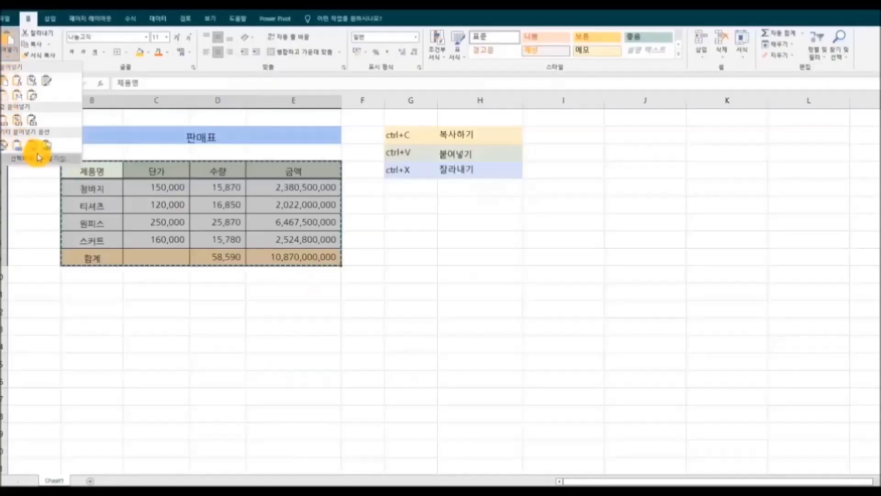
pyautogui.click(48, 154)
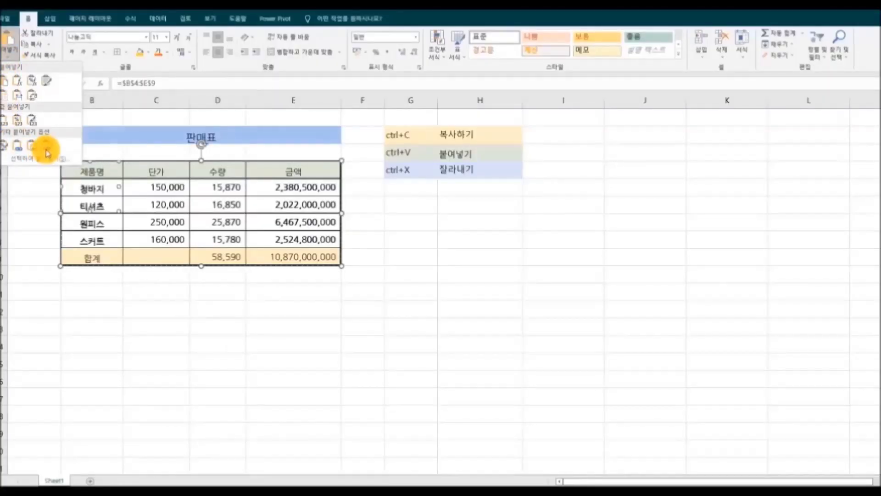
pyautogui.click(472, 239)
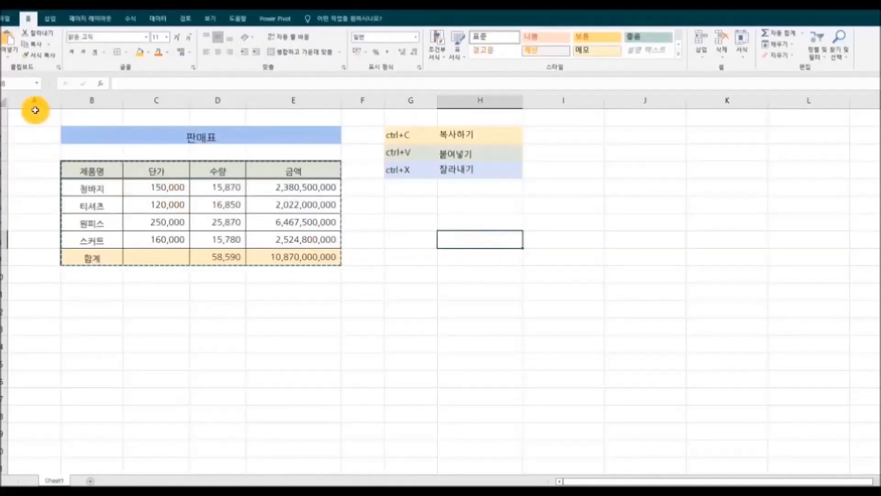
pyautogui.click(8, 58)
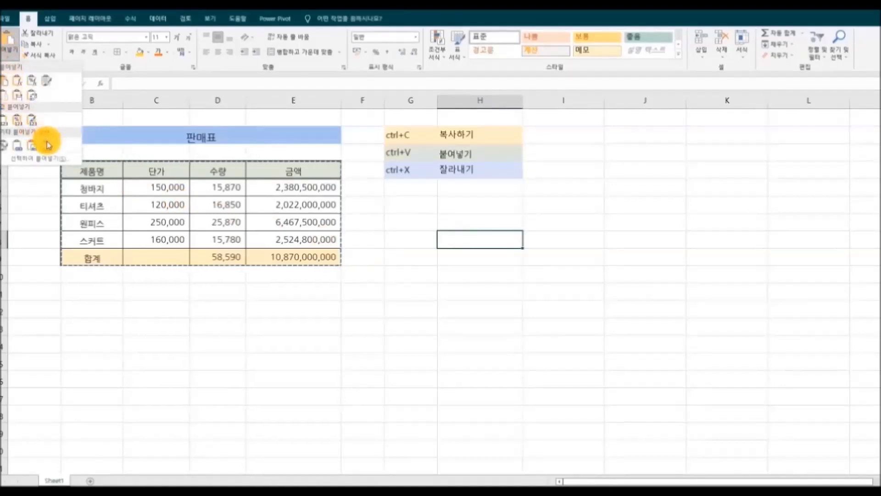
pyautogui.click(47, 145)
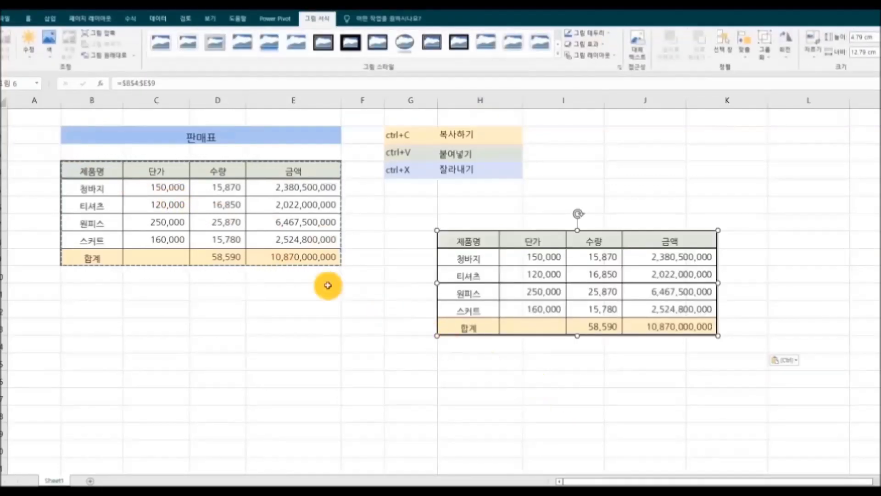
pyautogui.press('Escape')
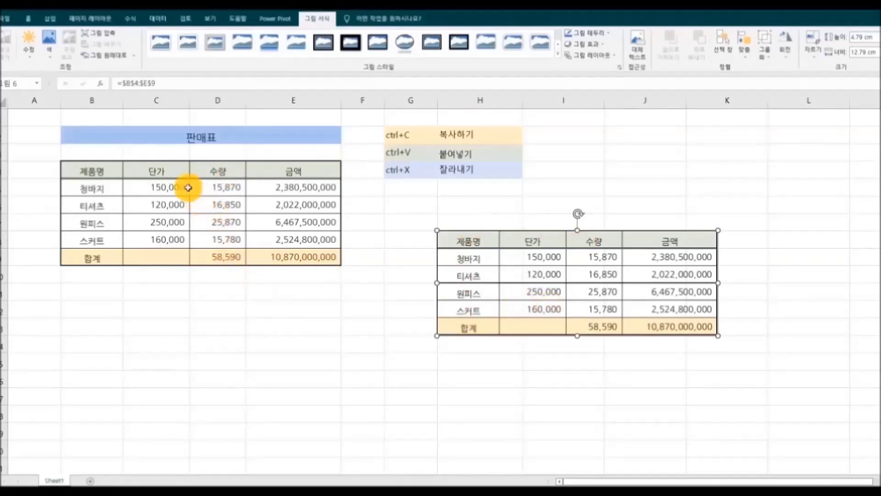
# Step: Set the 단가 of 청바지 and 티셔츠 in the source table to 200000 each, and select the linked picture
pyautogui.click(138, 188)
pyautogui.moveTo(146, 189); pyautogui.dragTo(189, 187)
pyautogui.hotkey('ctrl', 'x')
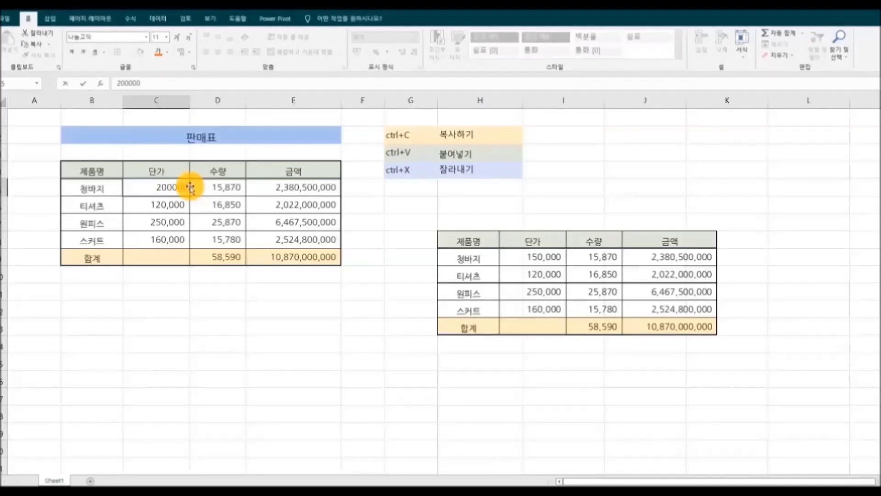
pyautogui.press('Return')
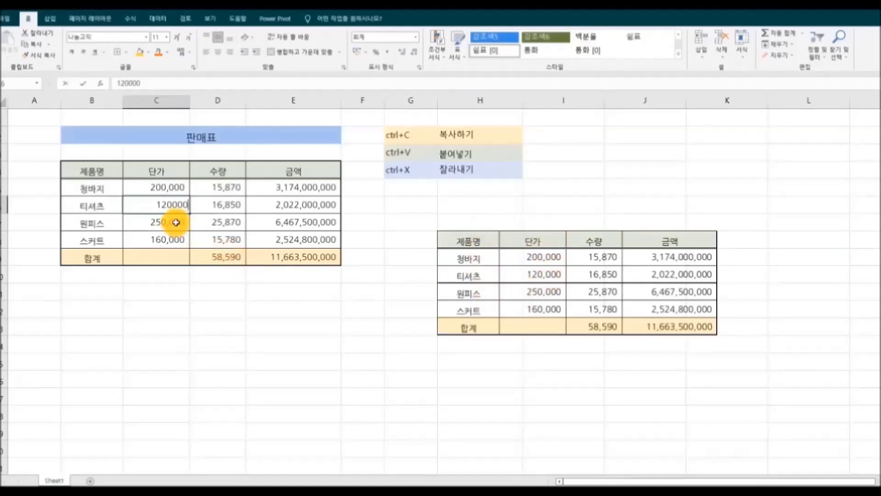
pyautogui.write('200')
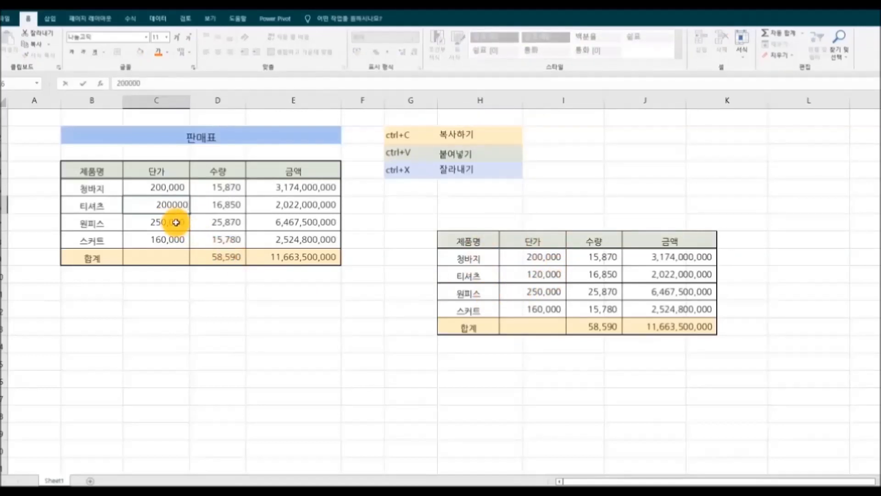
pyautogui.press('Return')
pyautogui.click(491, 334)
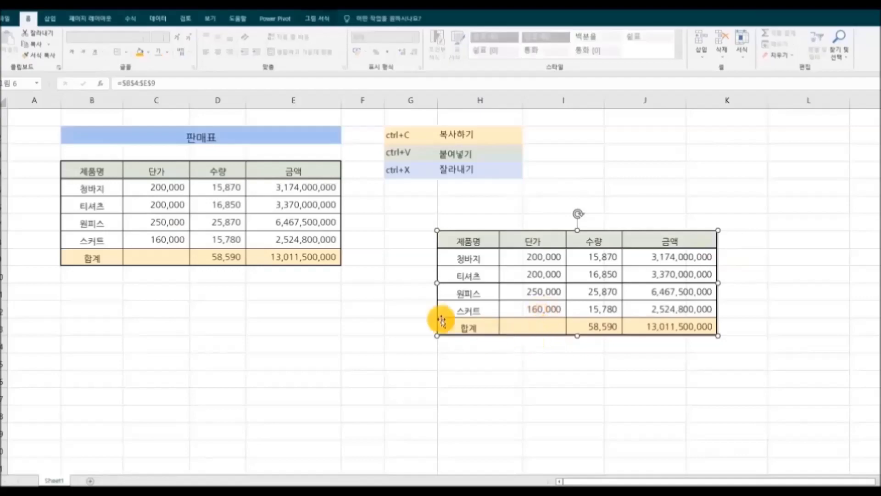